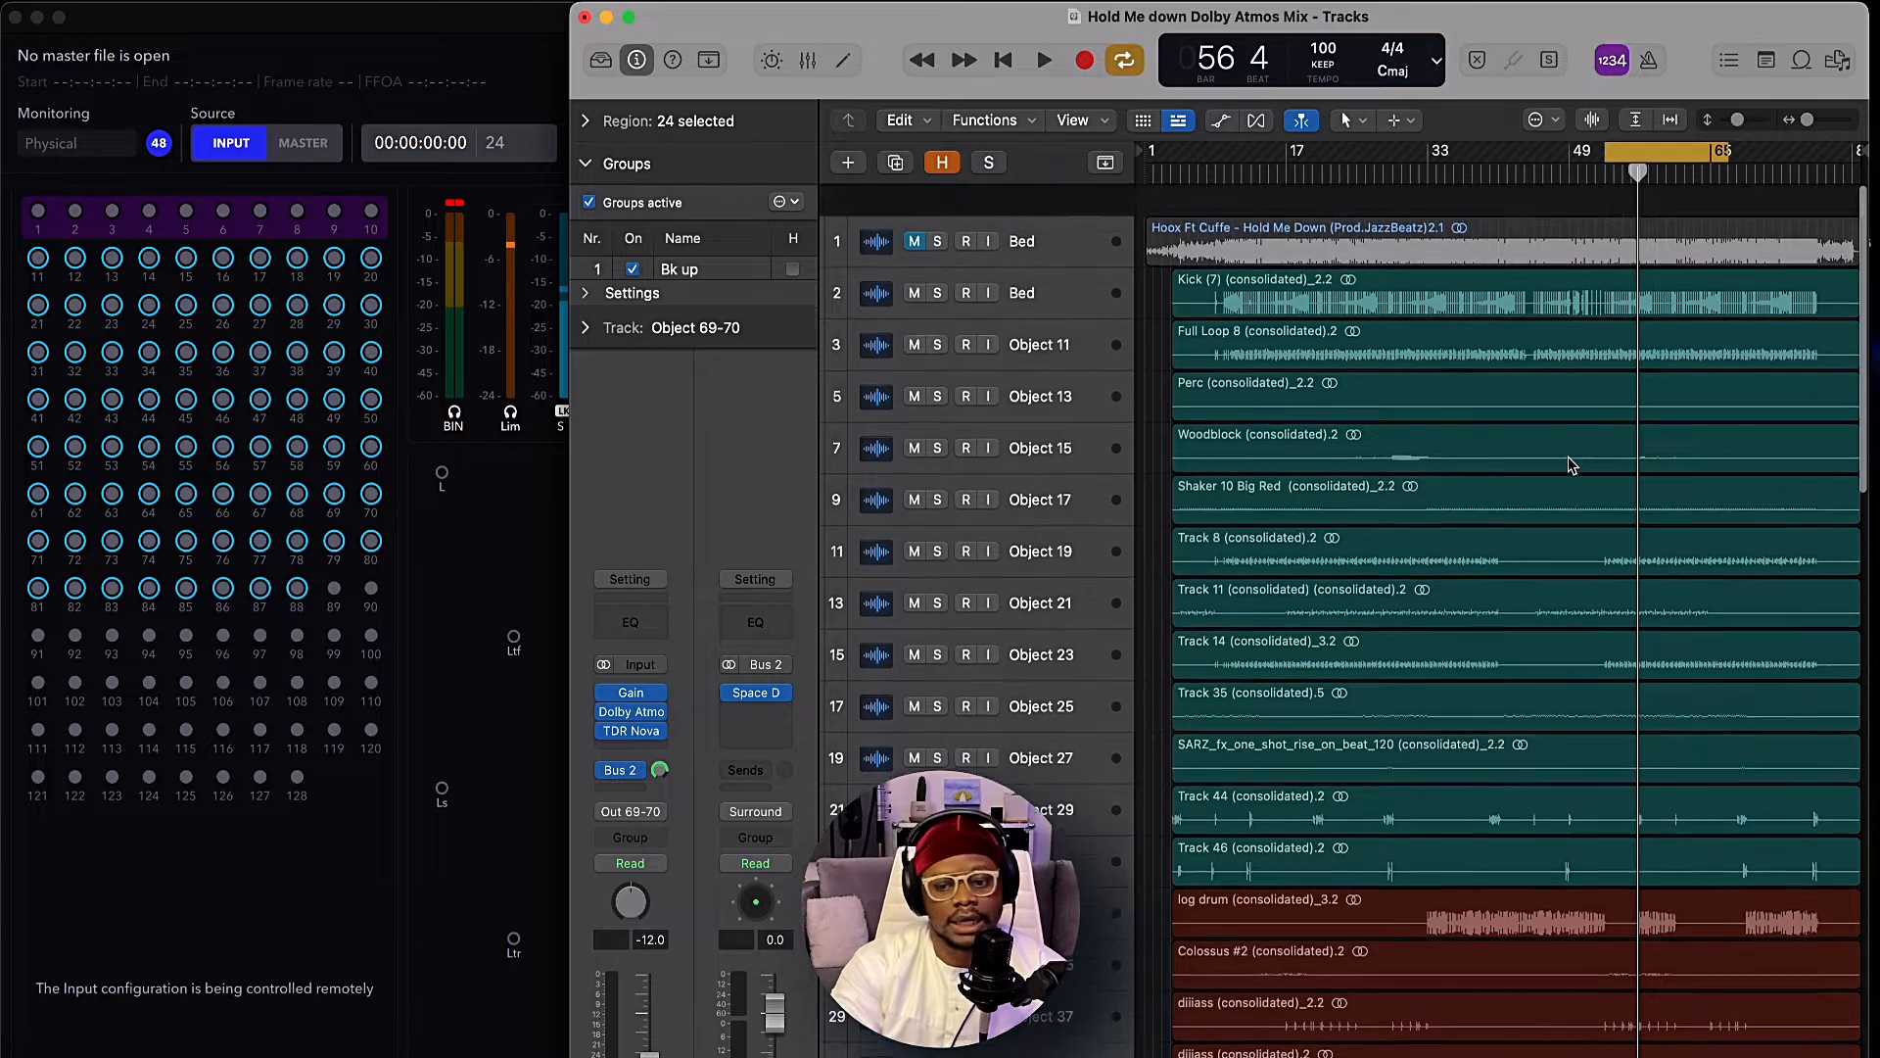
Select the second Bed track, which holds the kick, and add a send to Bus 5.
scroll(1570, 466, down, 3)
scroll(1570, 466, up, 3)
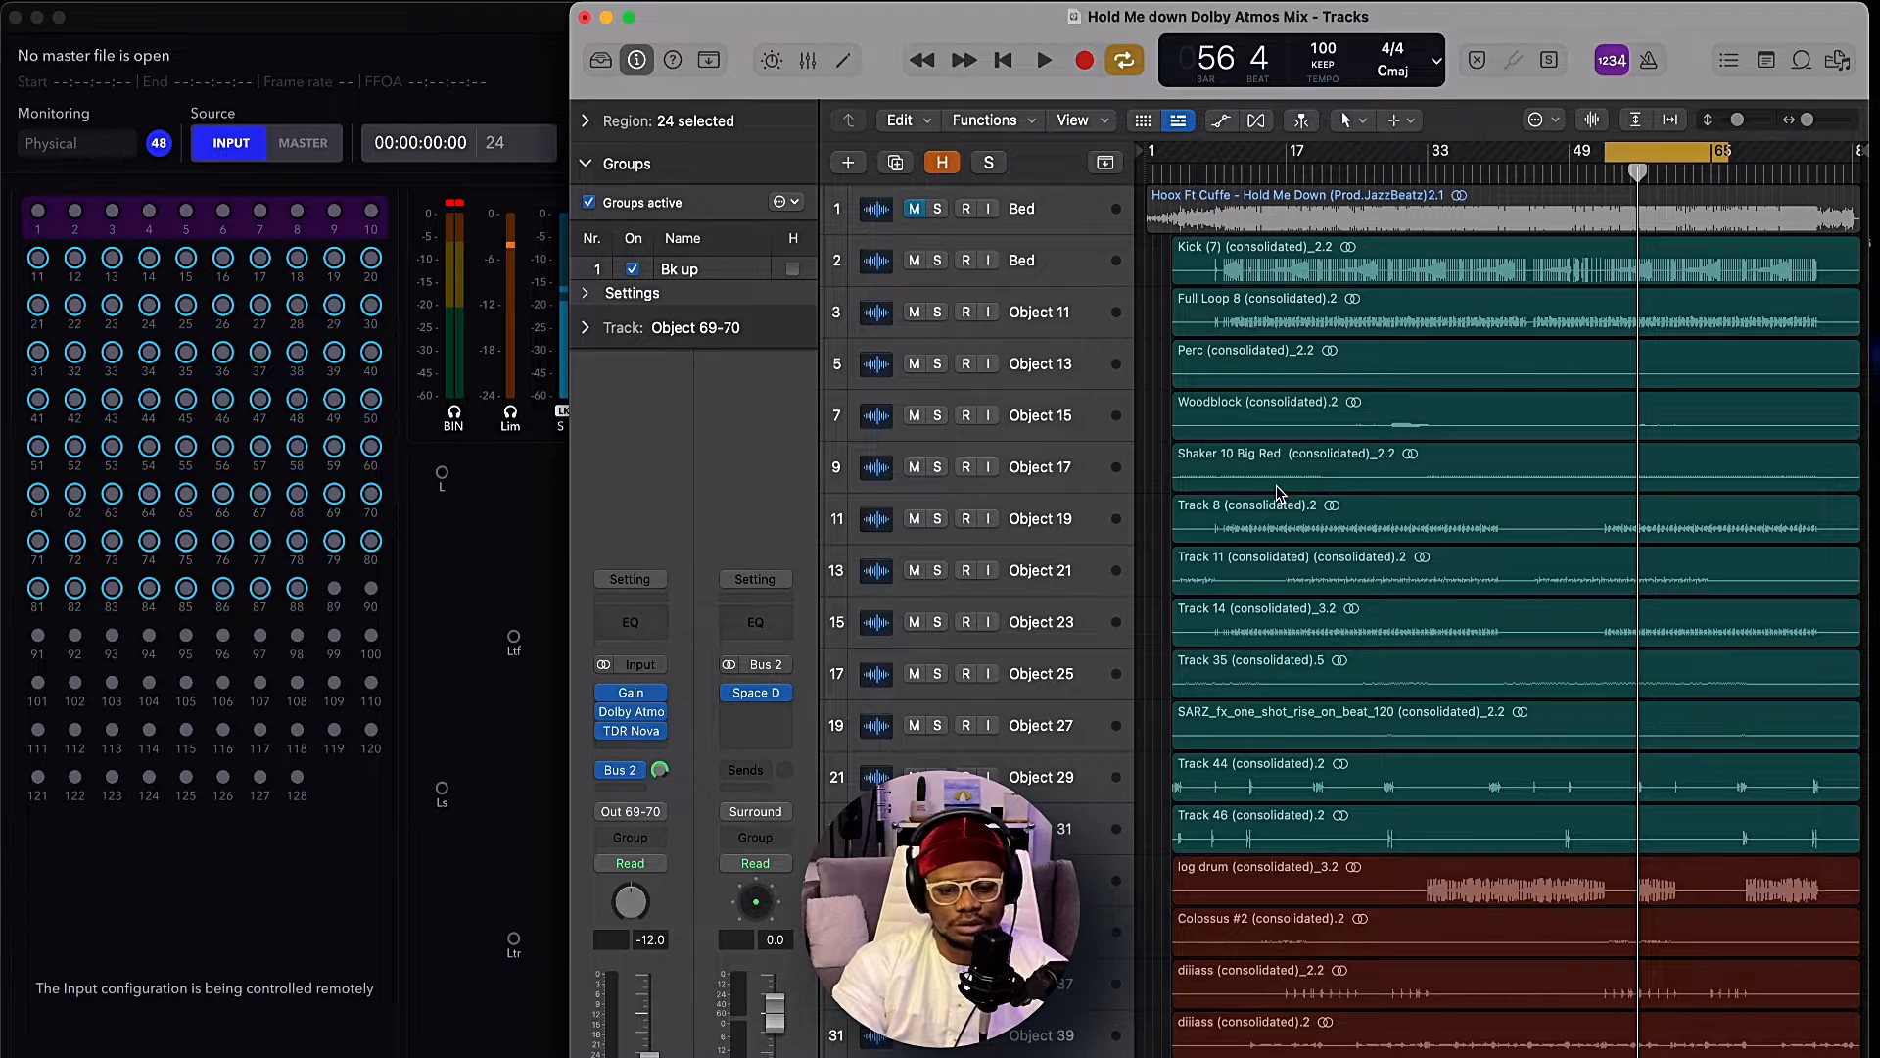
click(1054, 268)
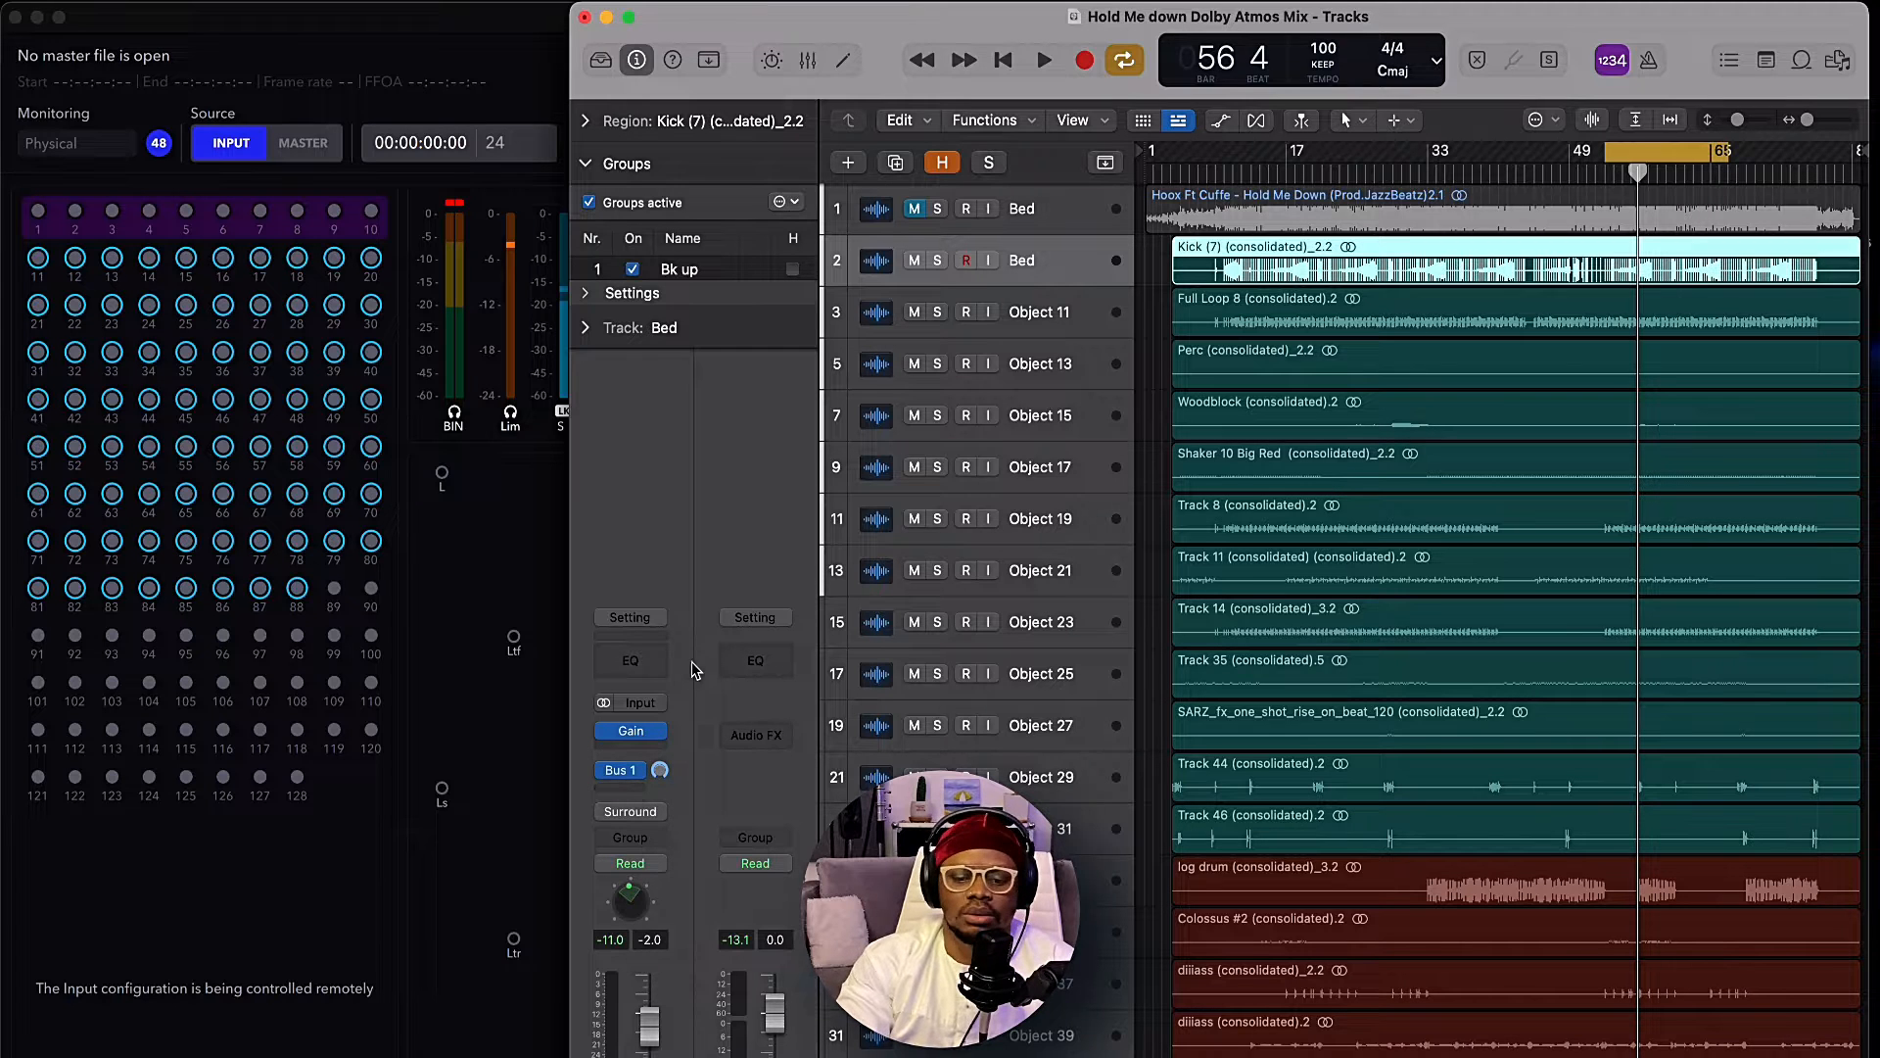
click(634, 786)
mouse_move(646, 823)
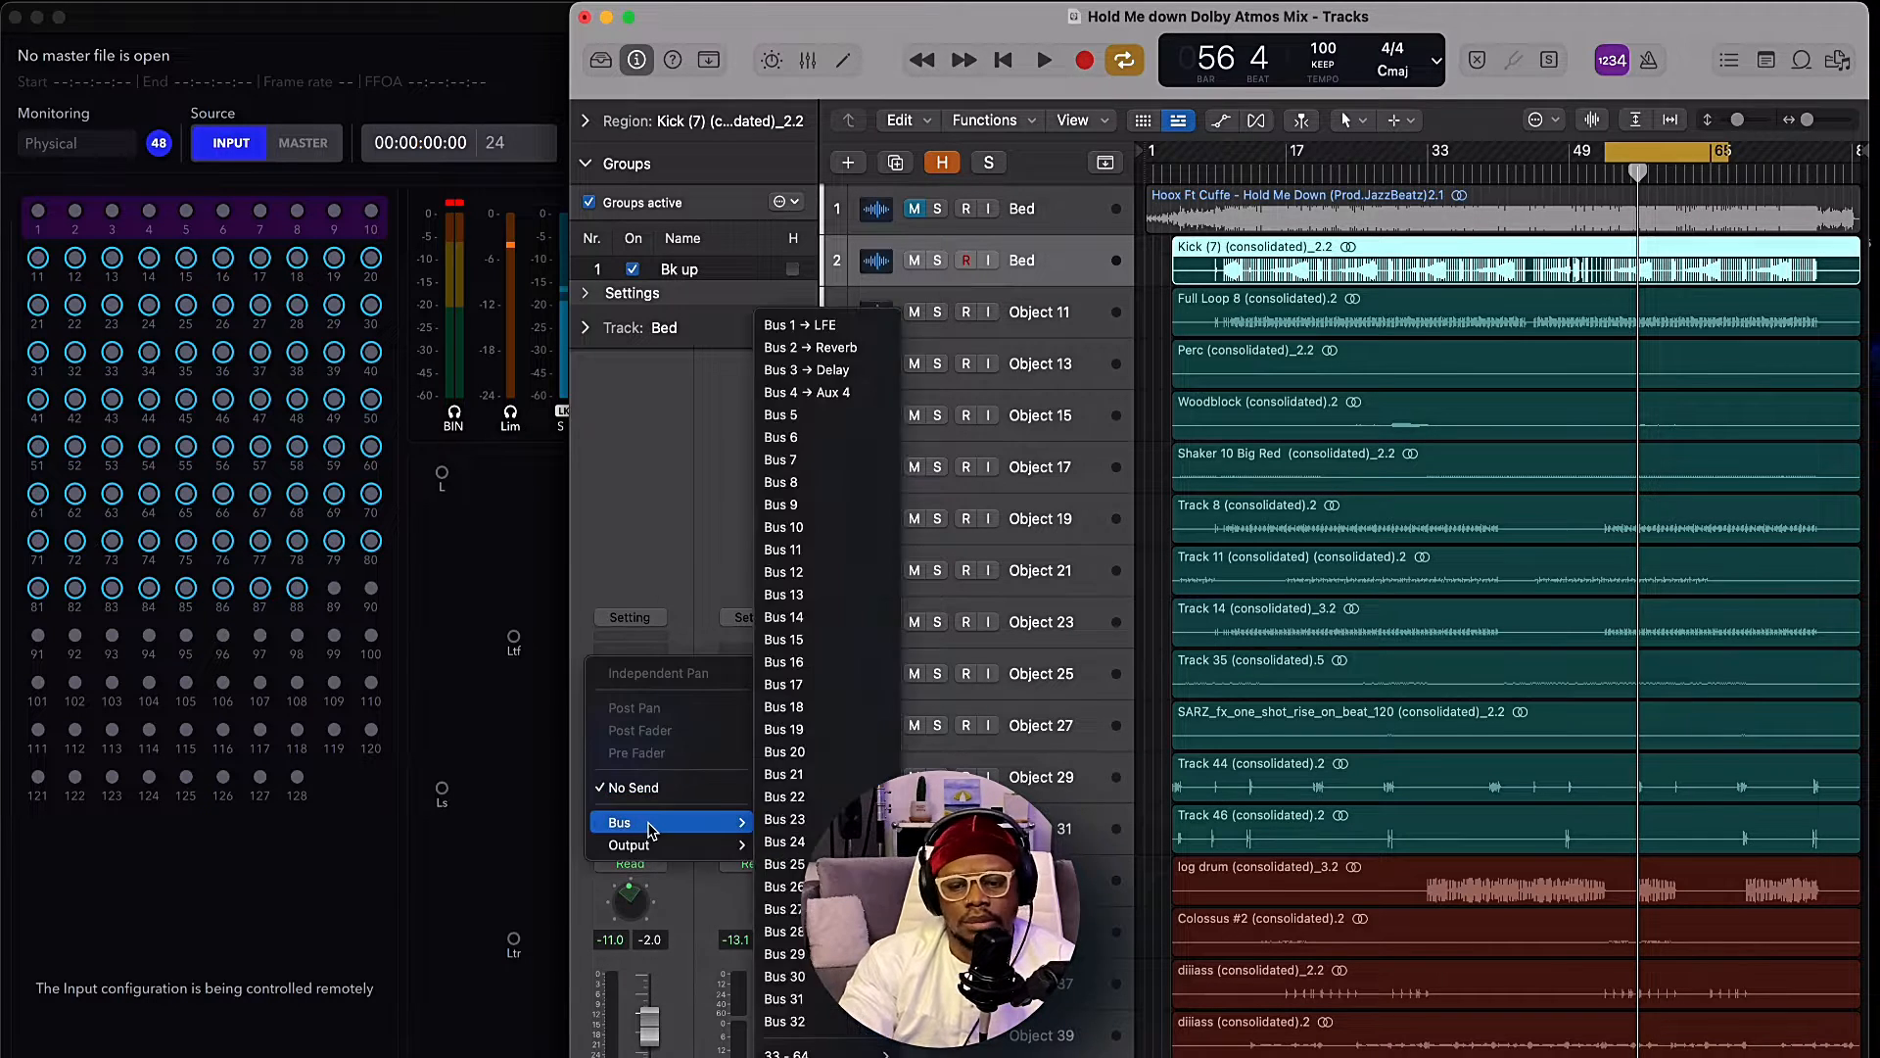
click(825, 429)
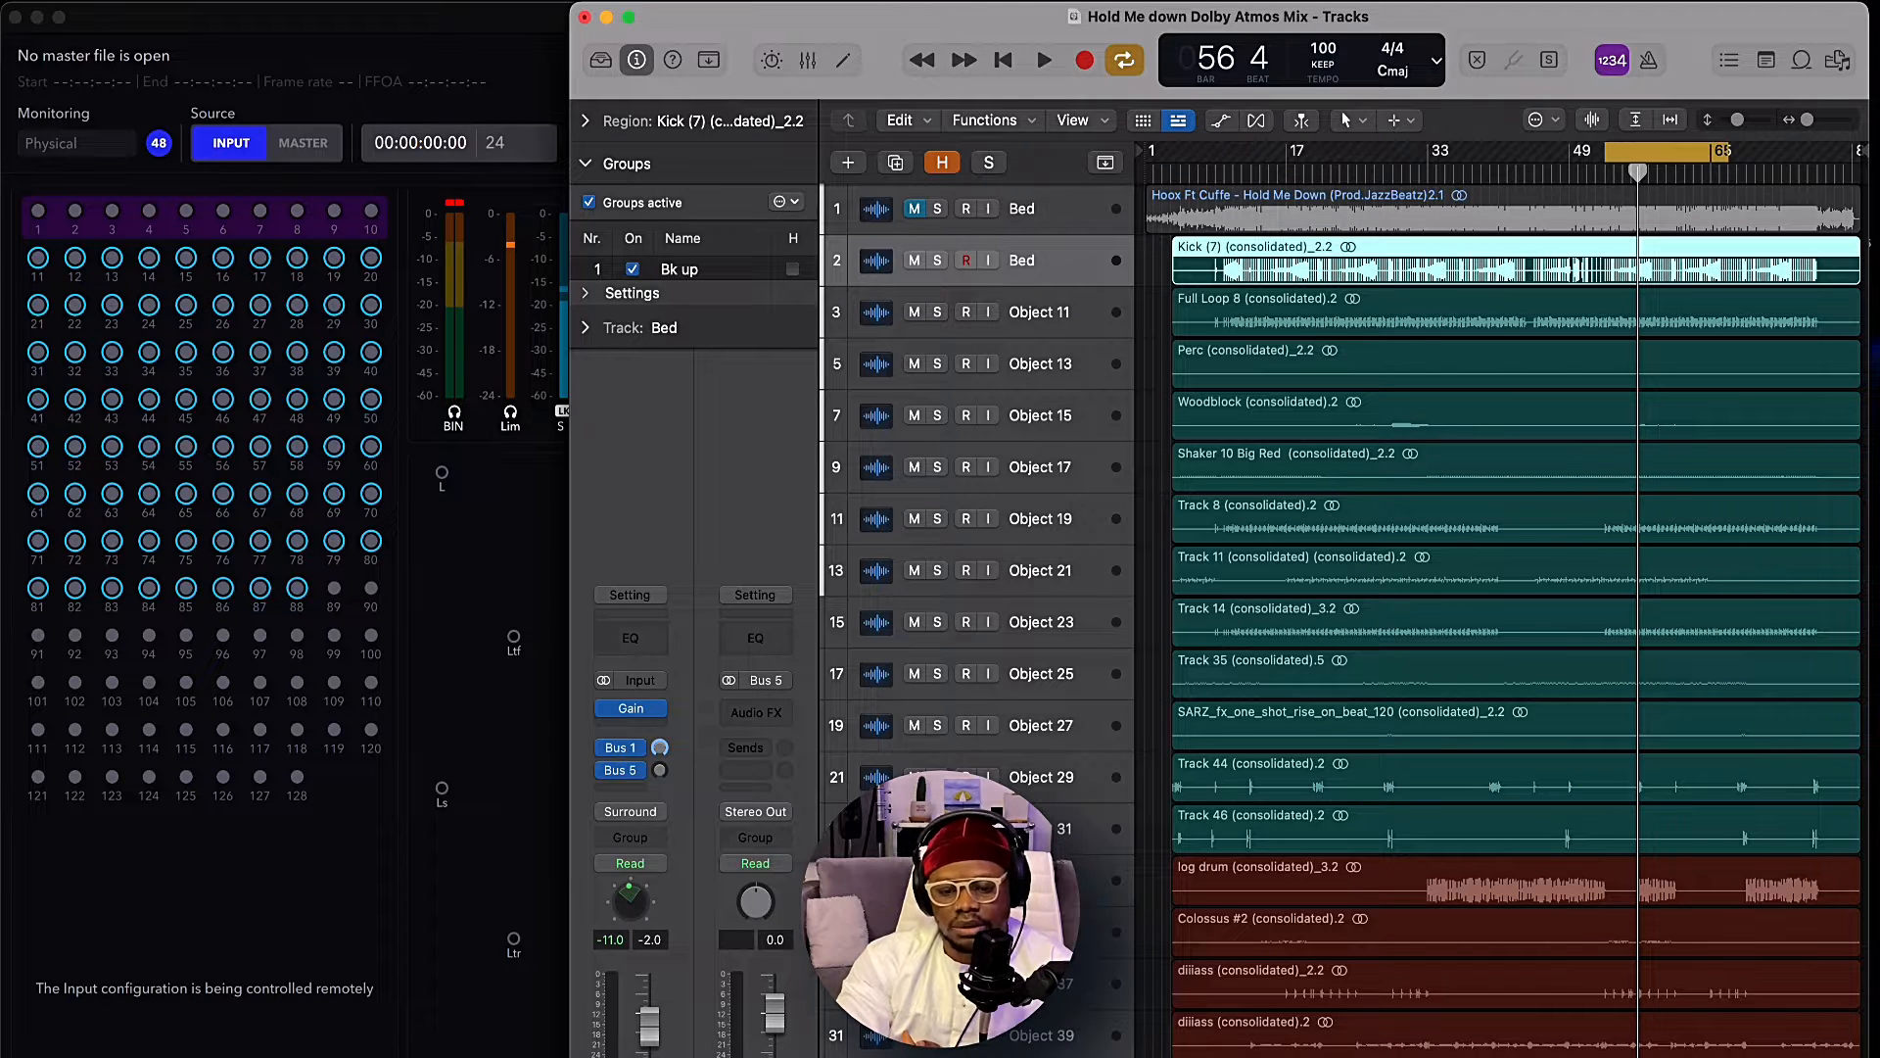
Set the new Bus 5 aux channel to mono and route it to Output 4.
click(759, 812)
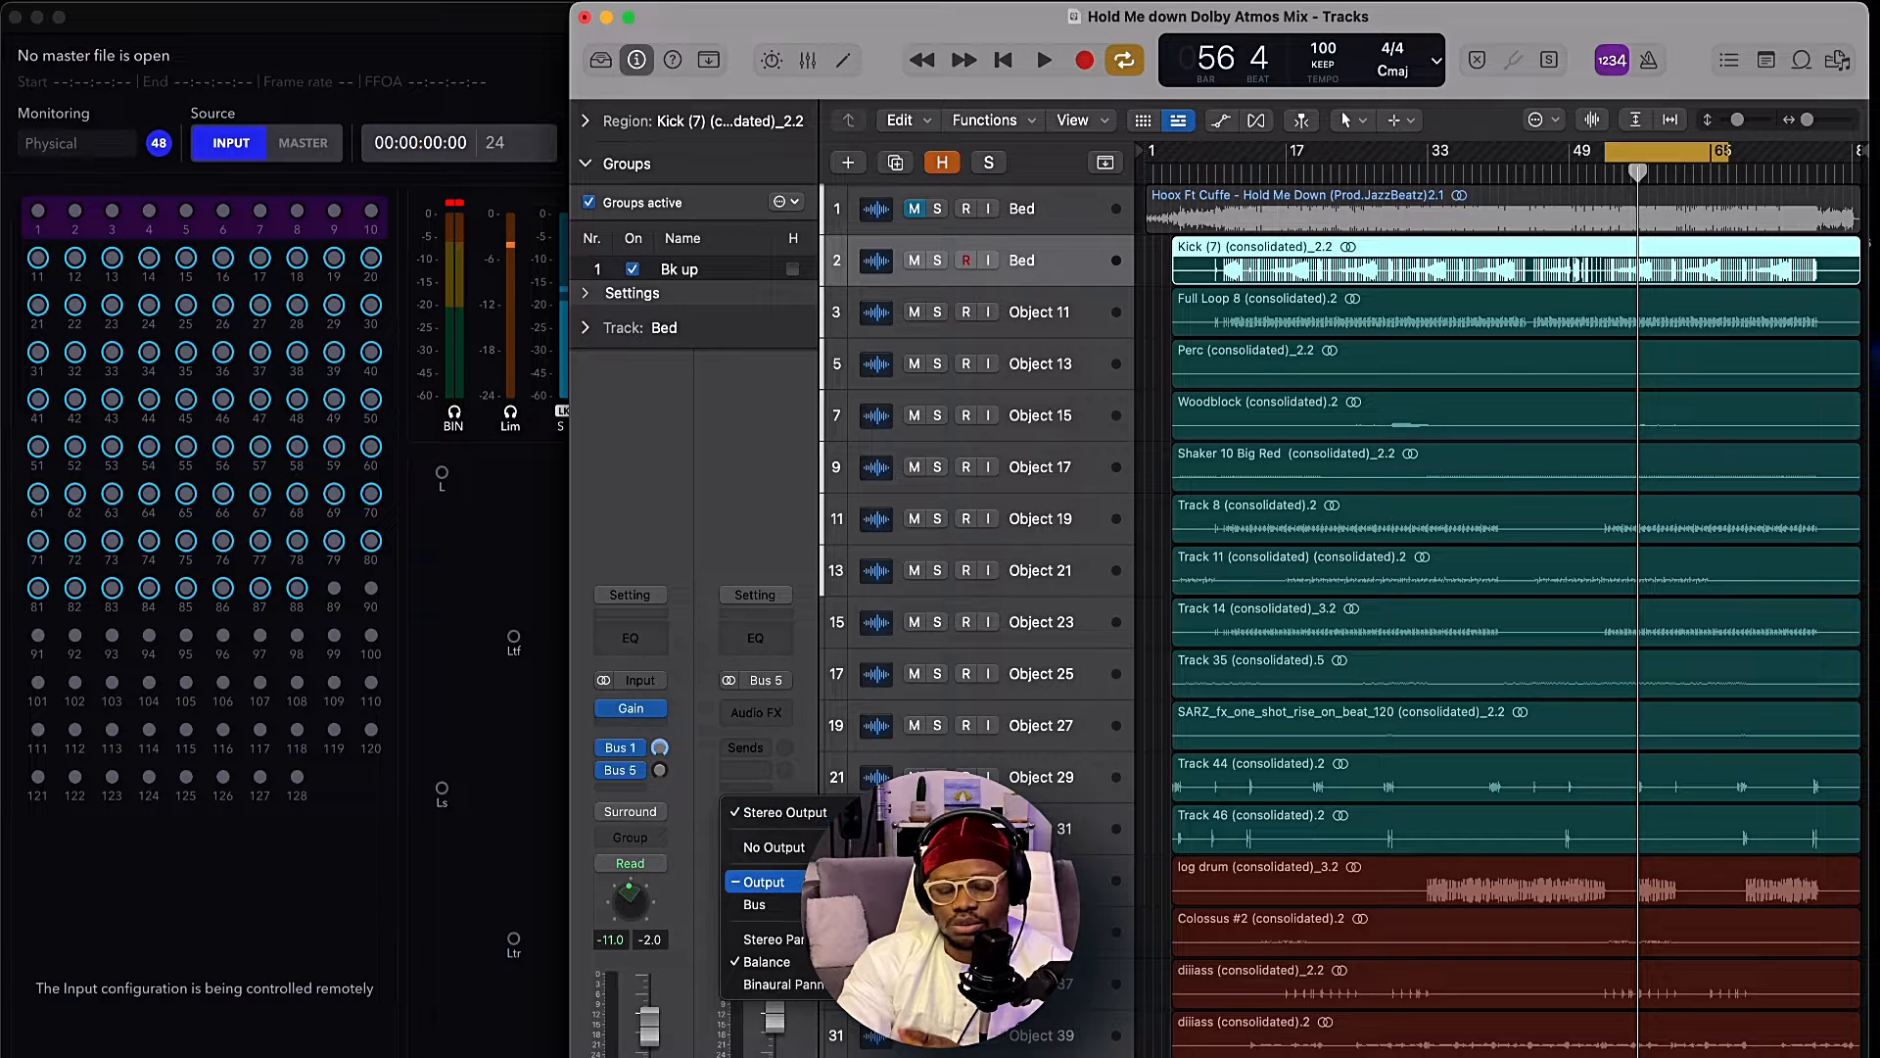
click(759, 543)
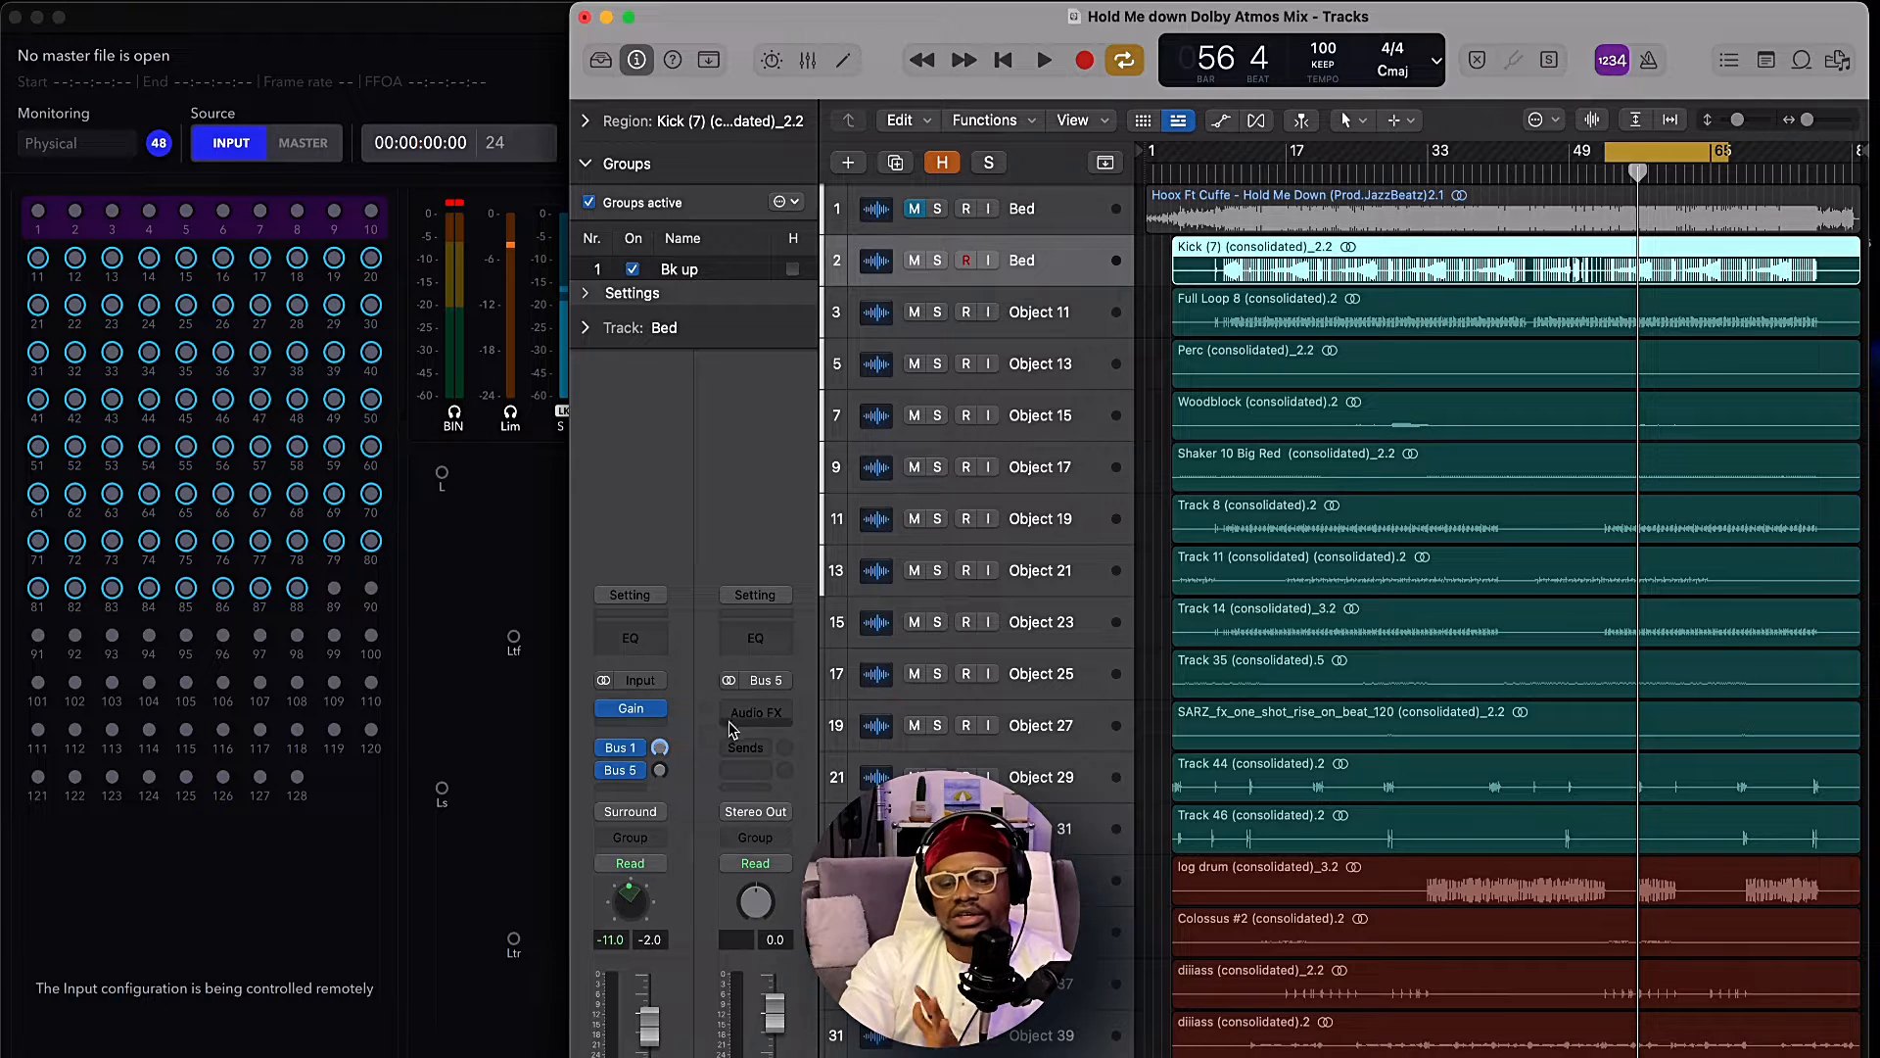
click(729, 680)
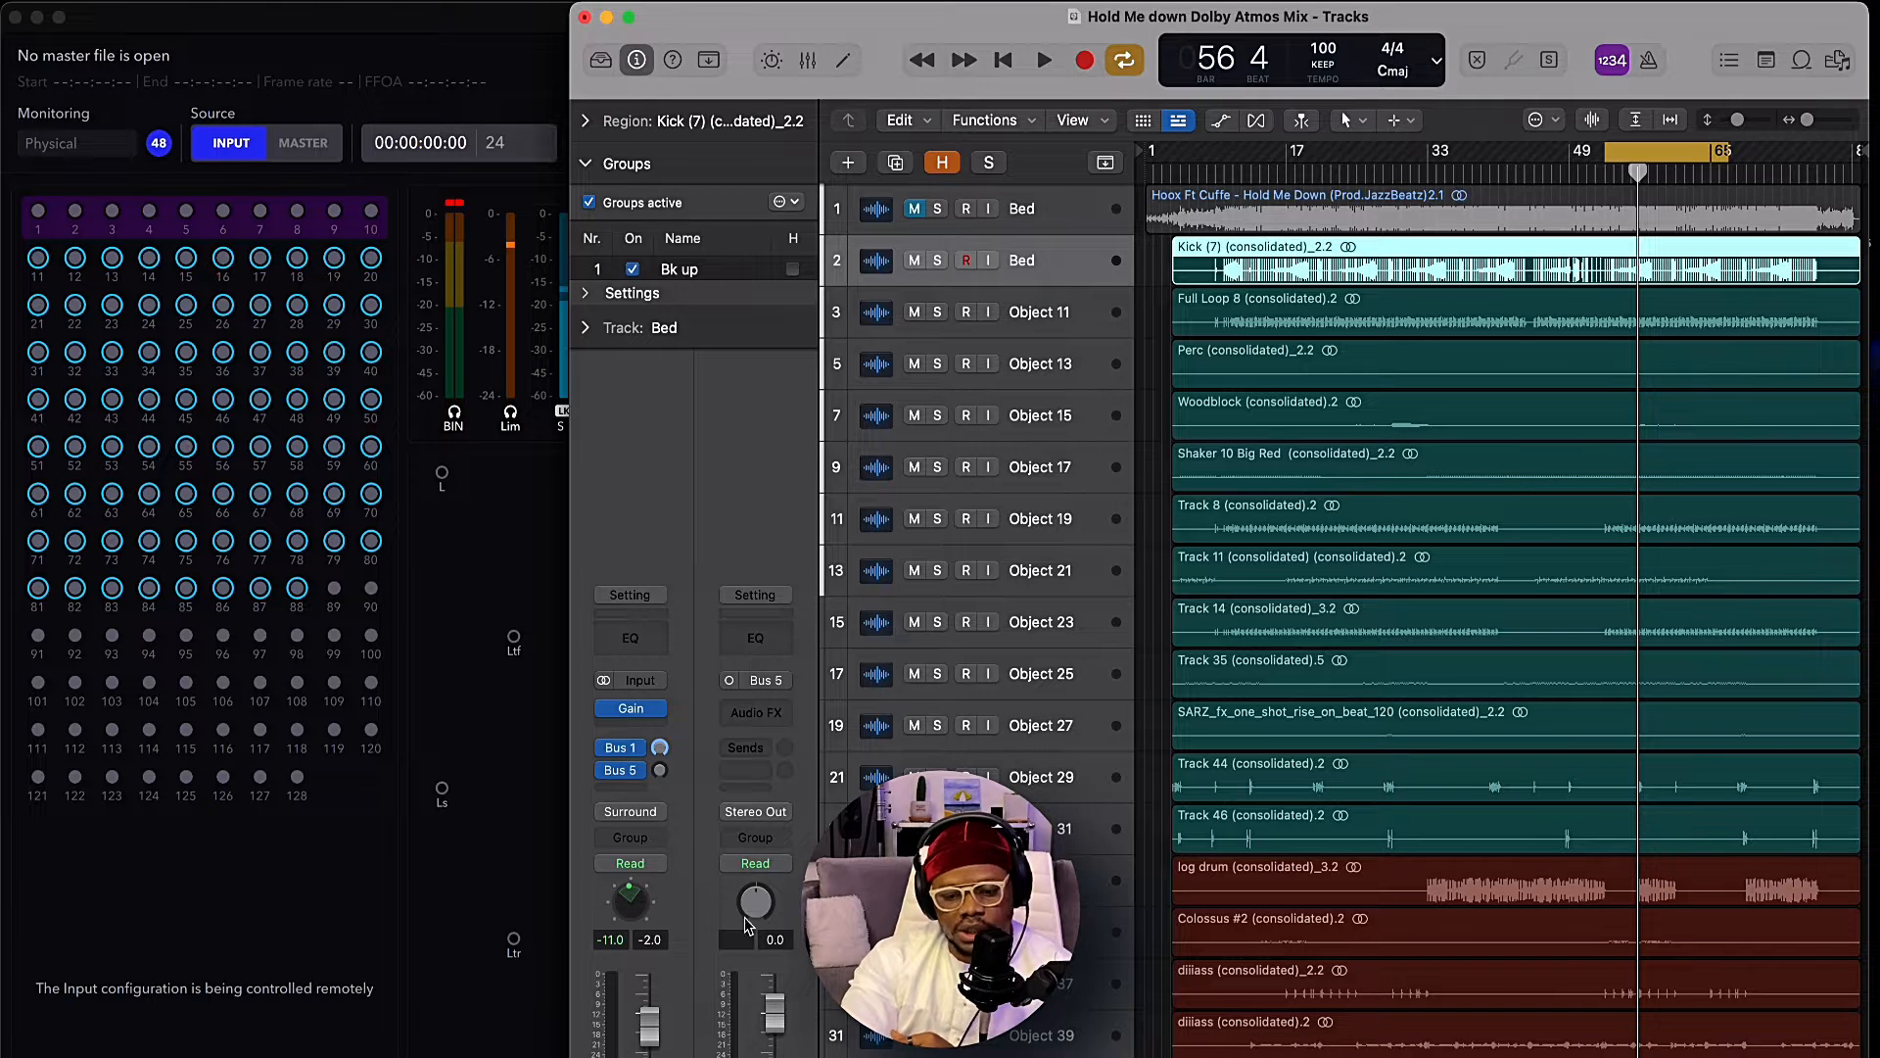
click(755, 812)
mouse_move(761, 889)
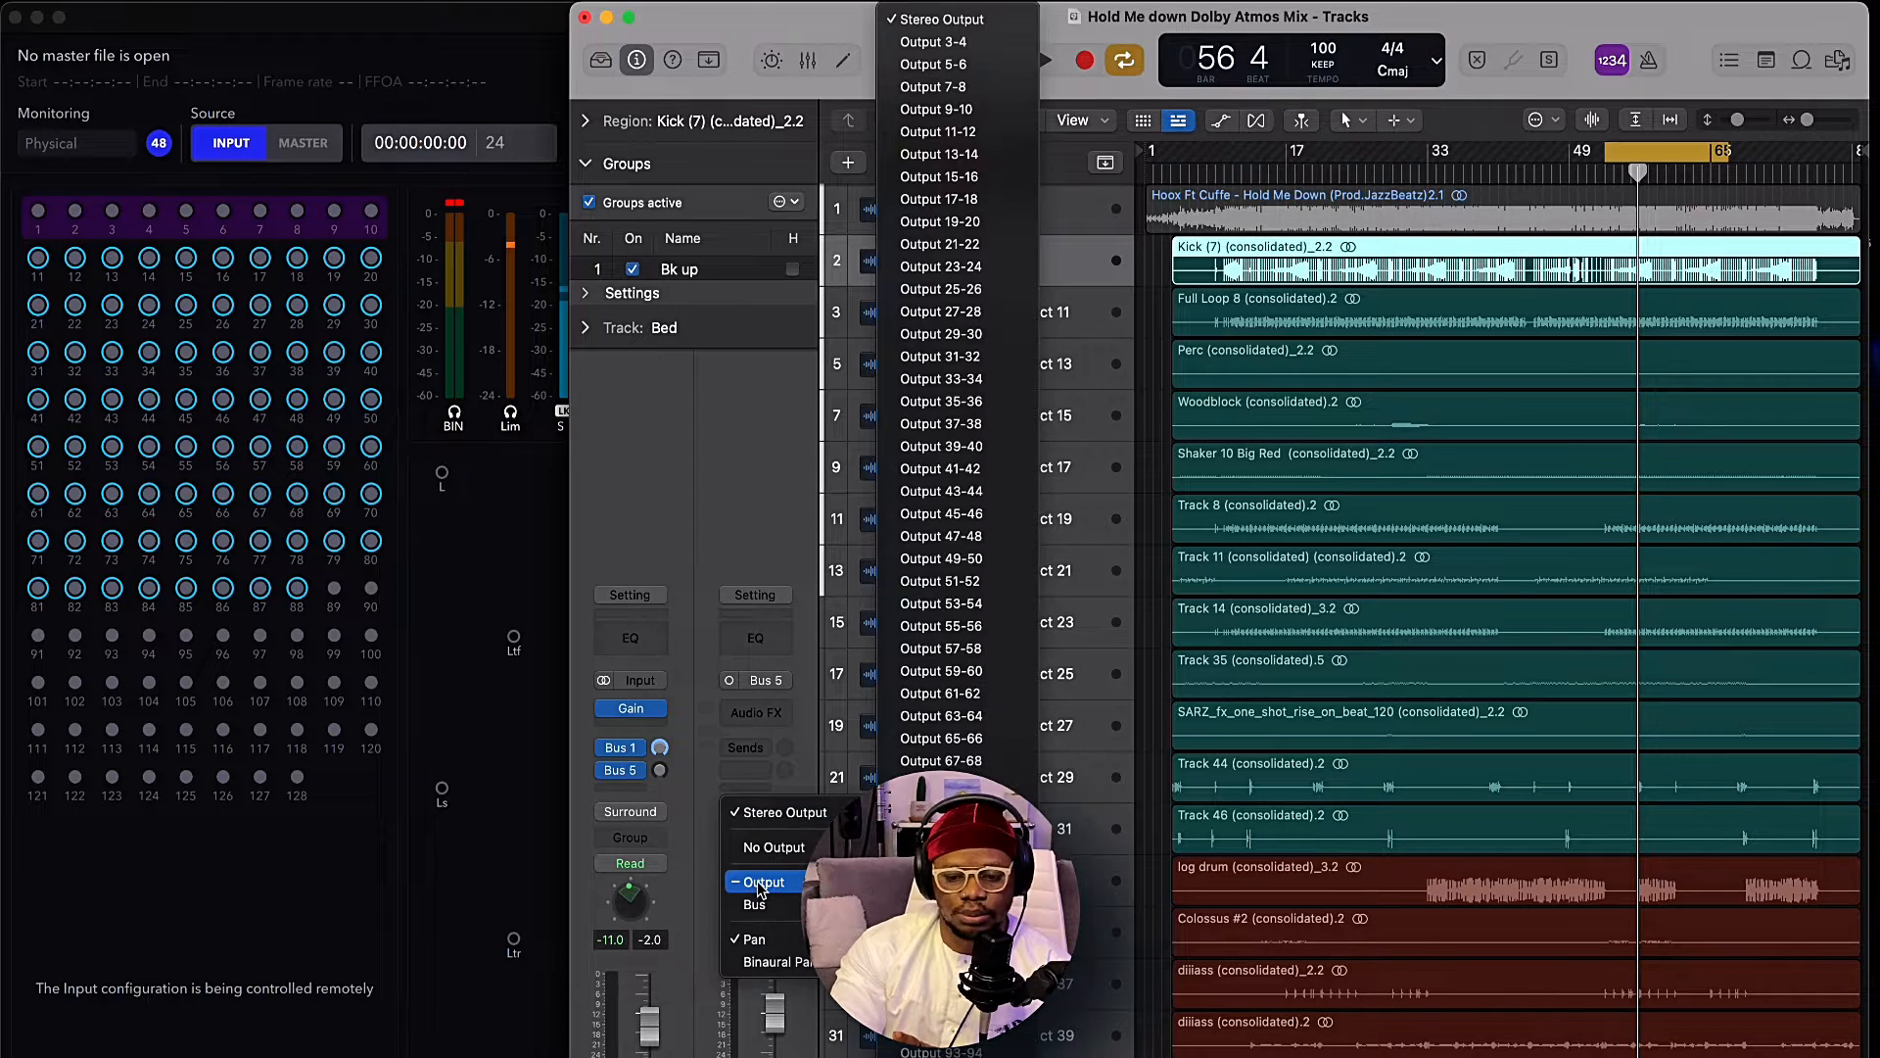
scroll(972, 1011, down, 5)
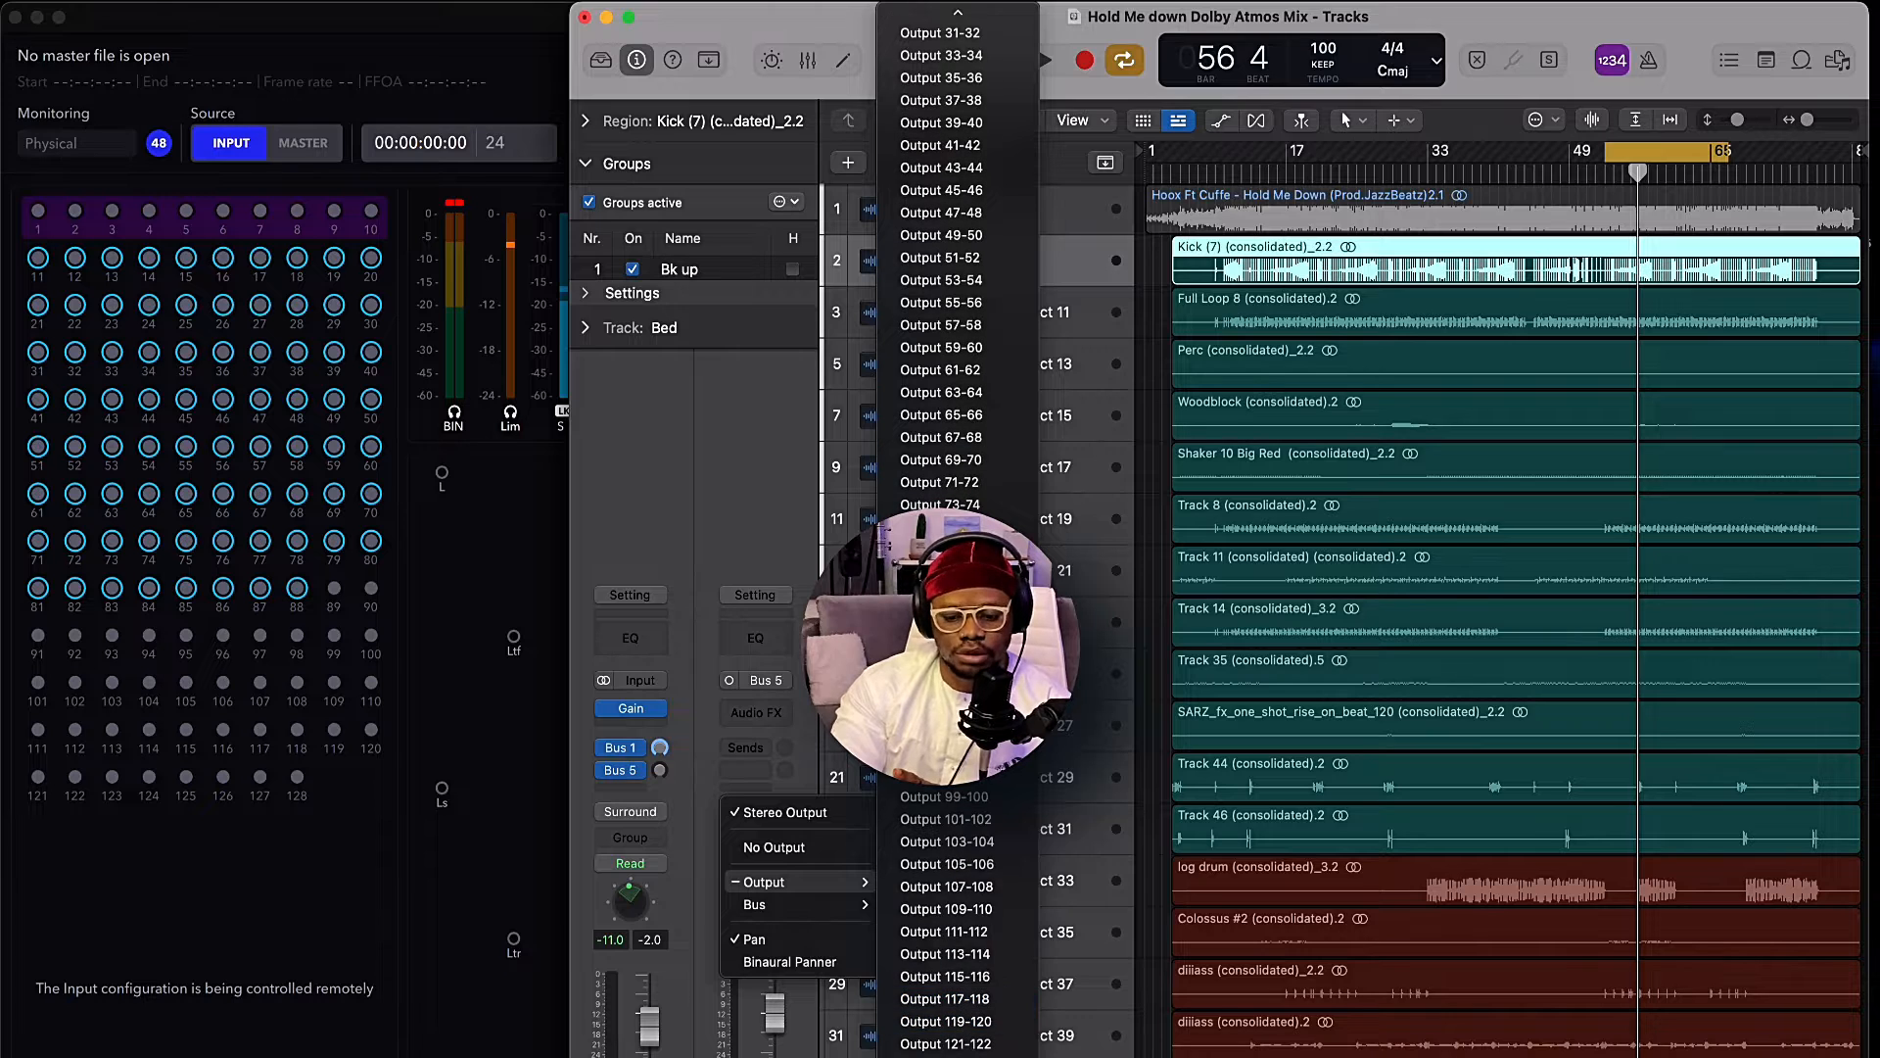
mouse_move(969, 1054)
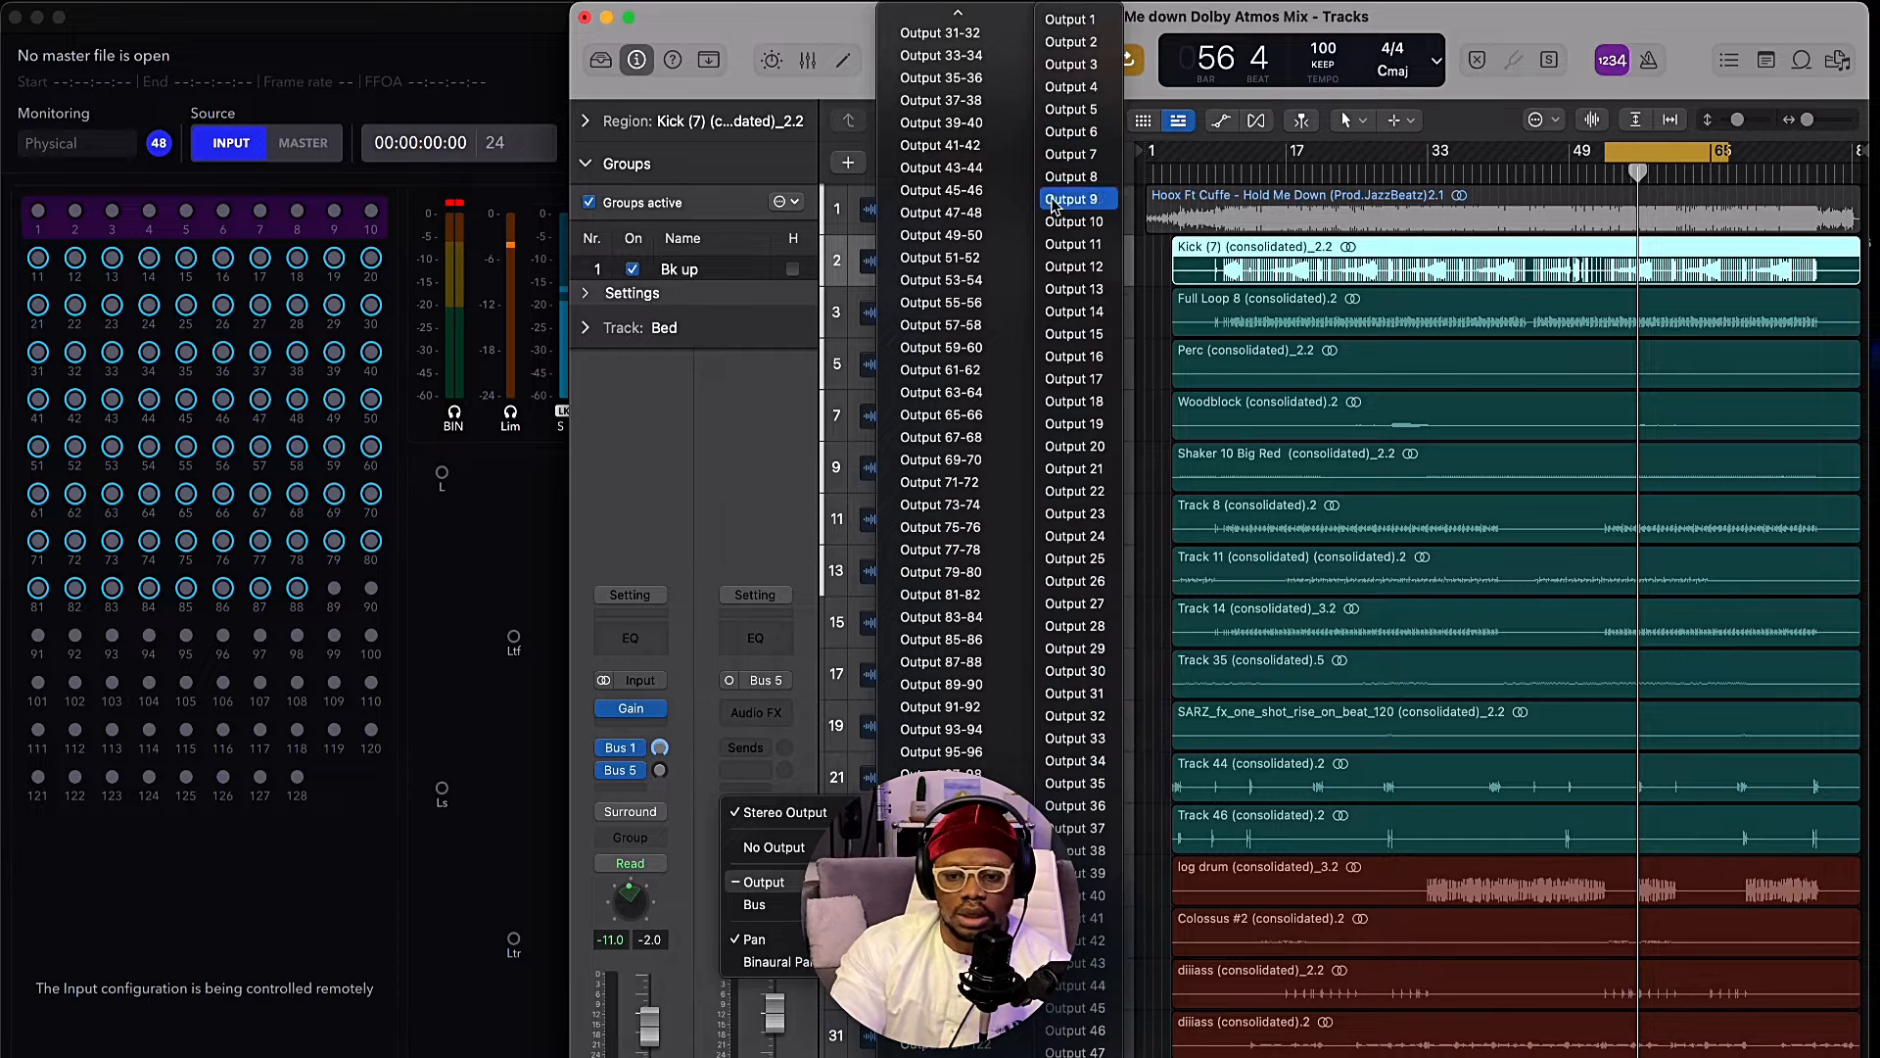
click(1092, 88)
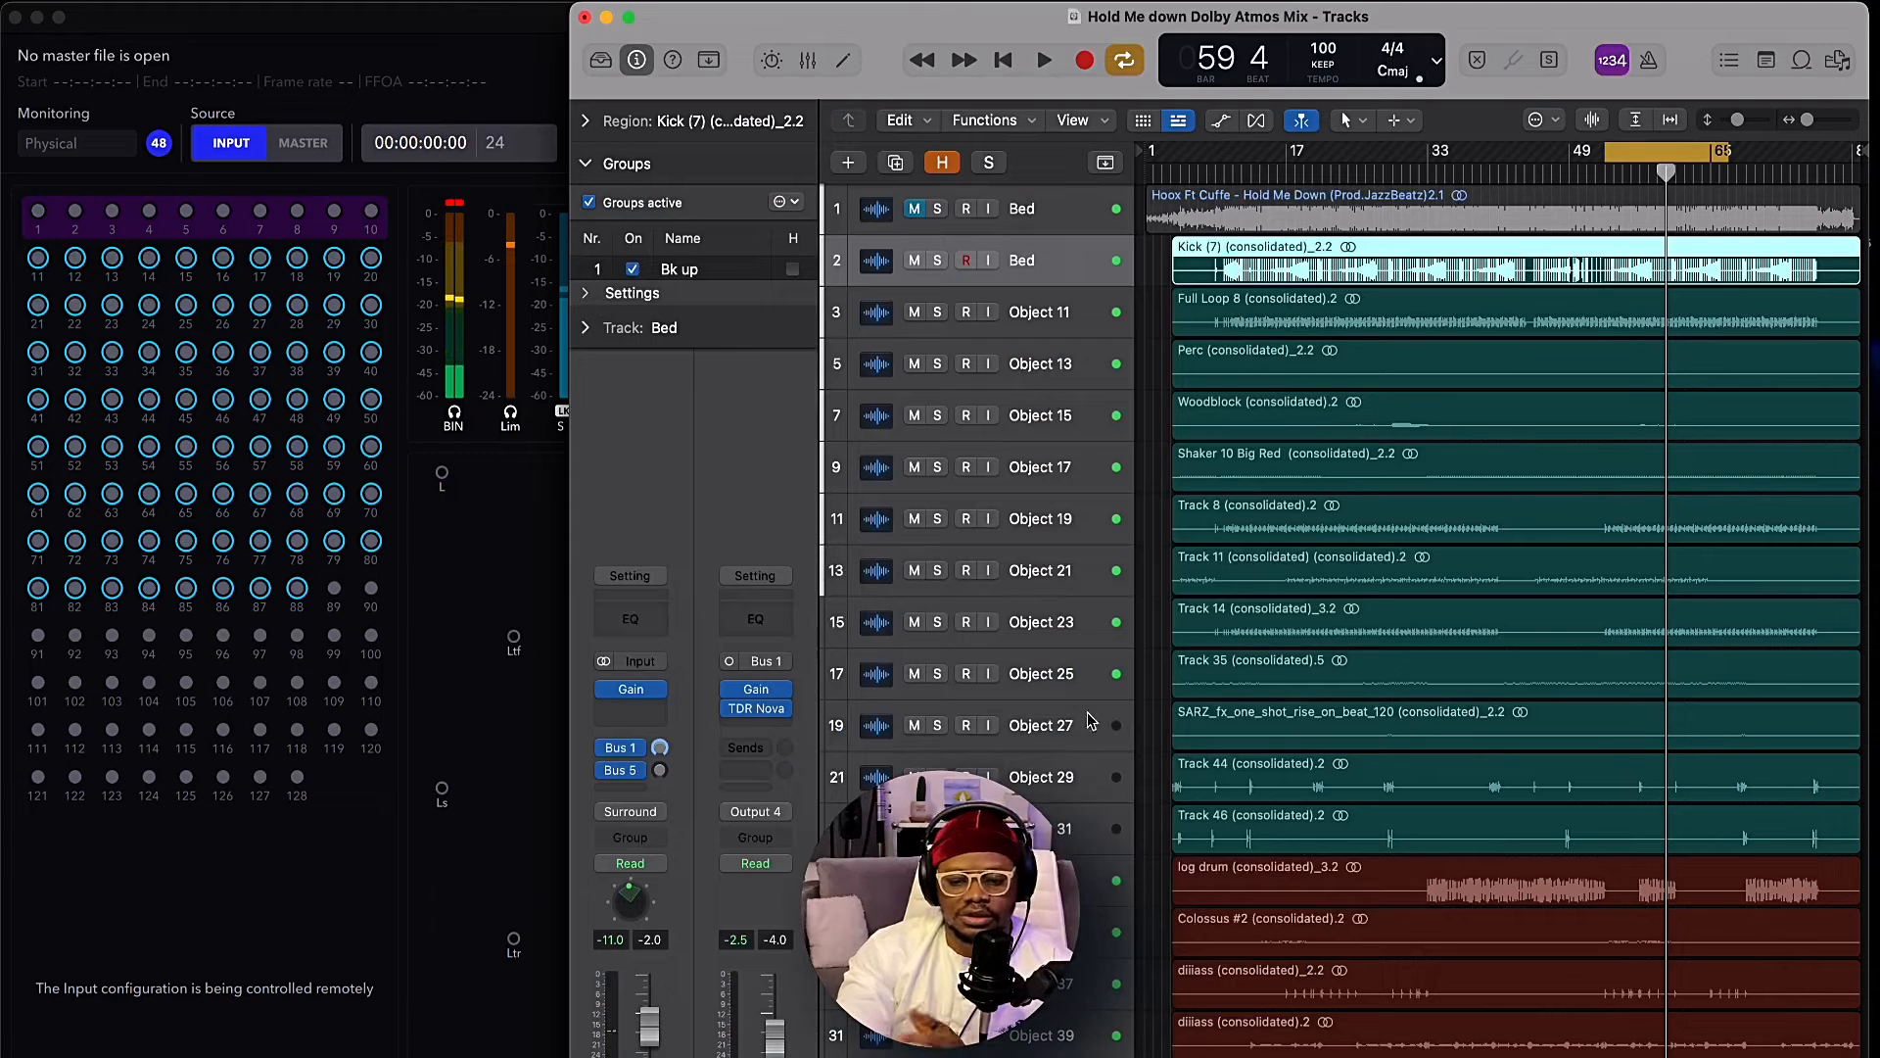
Open the Gain plug-in on the LFE channel and review its gain setting.
click(773, 695)
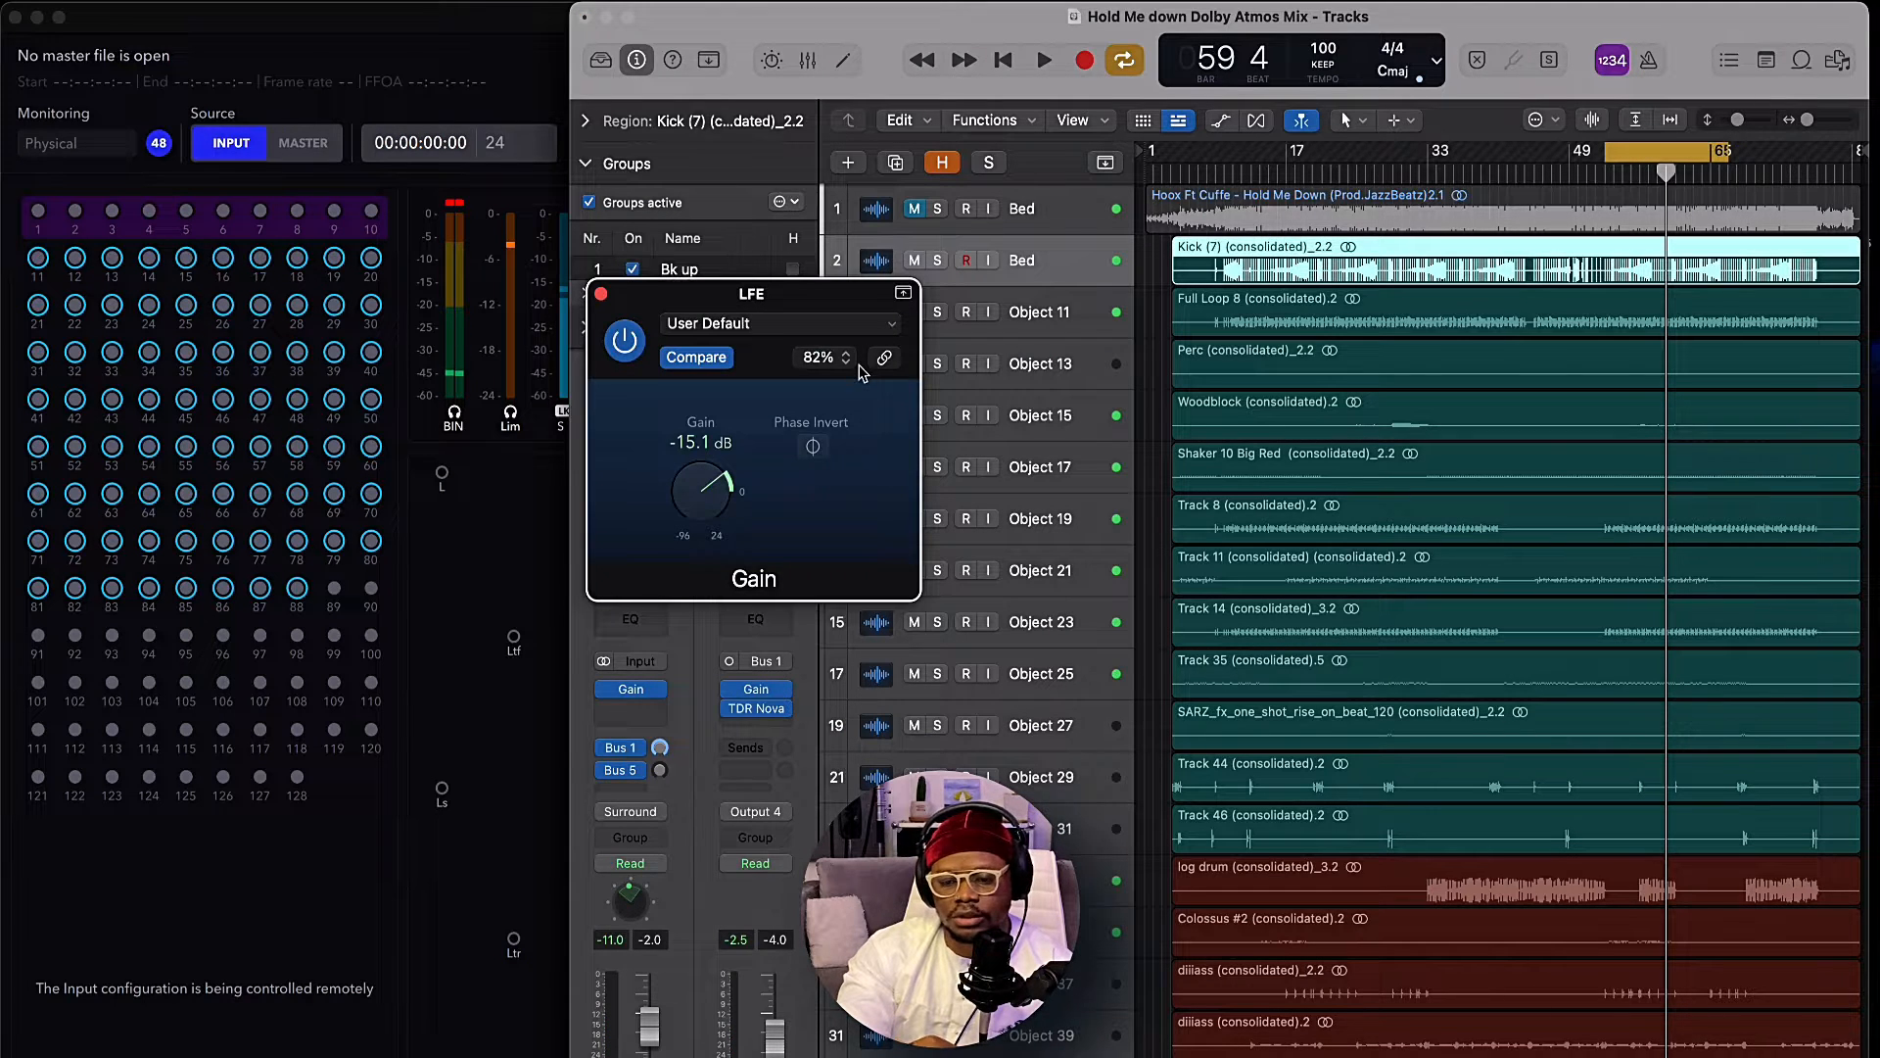
drag(784, 301, 1080, 310)
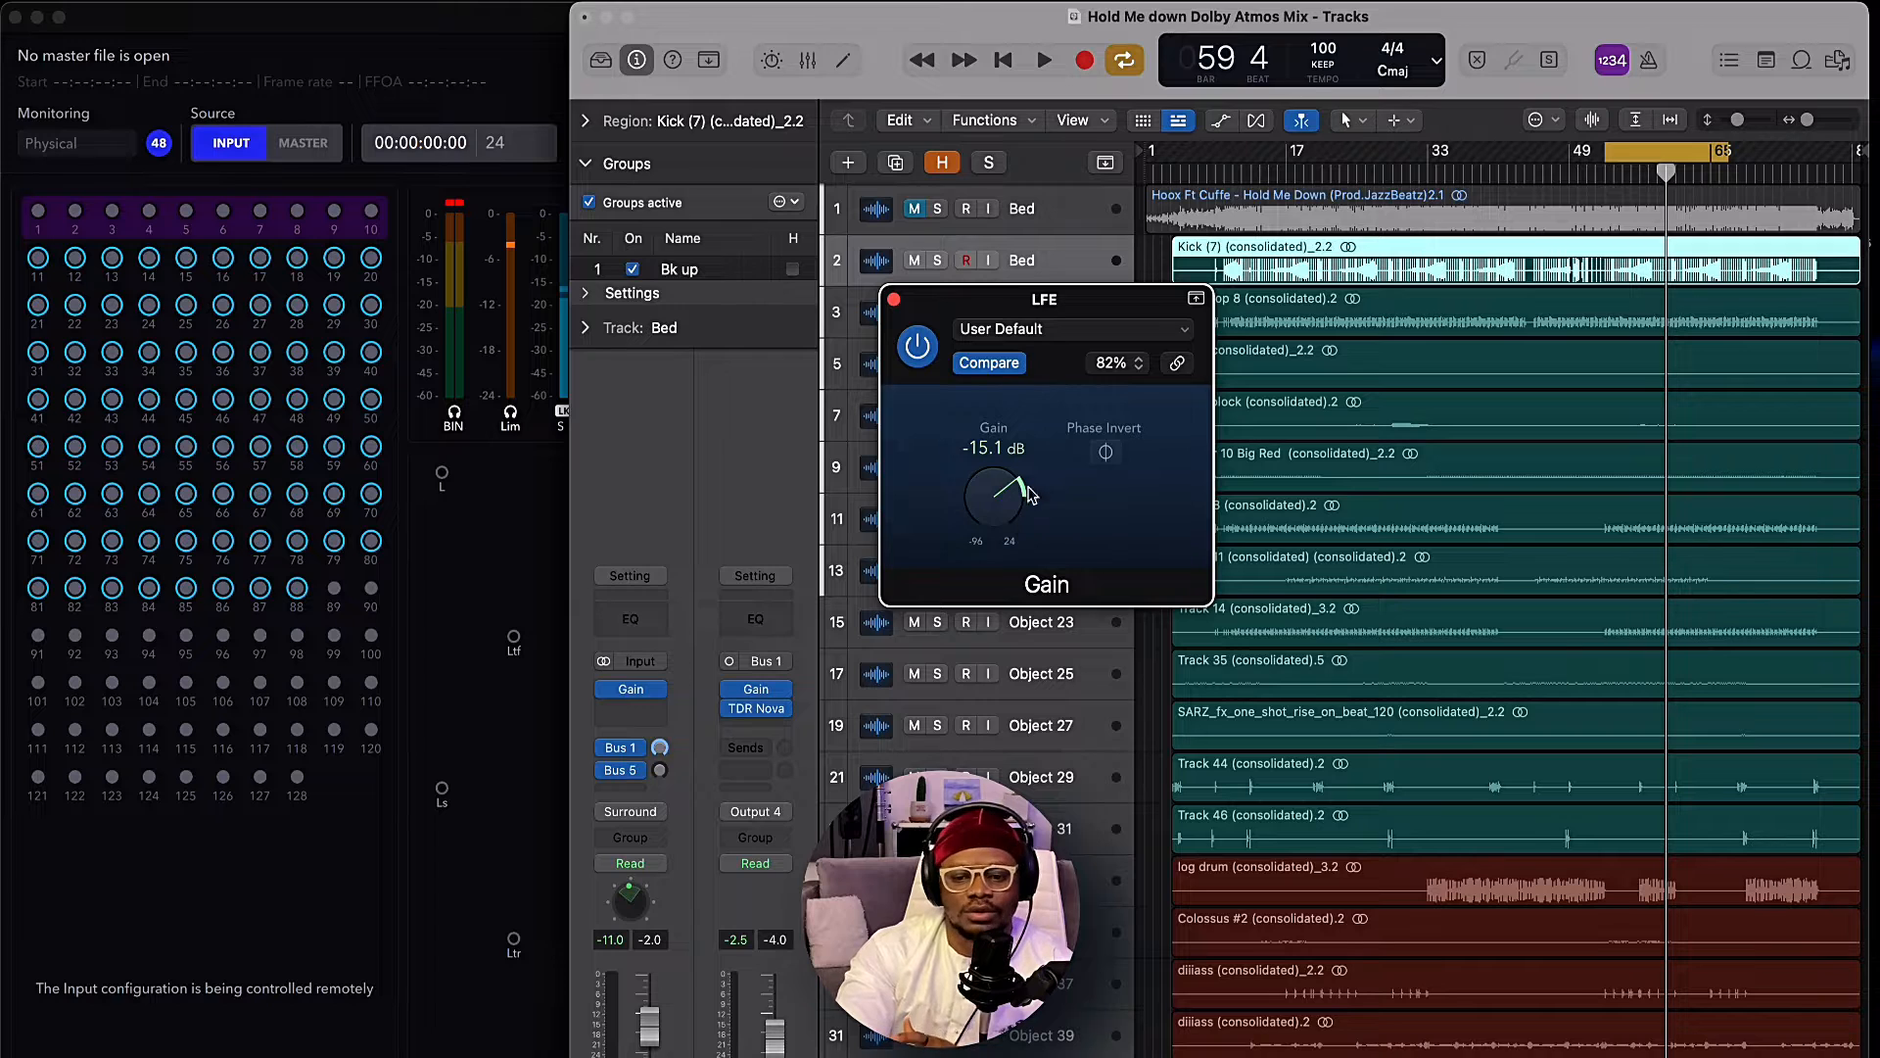
drag(969, 312, 891, 396)
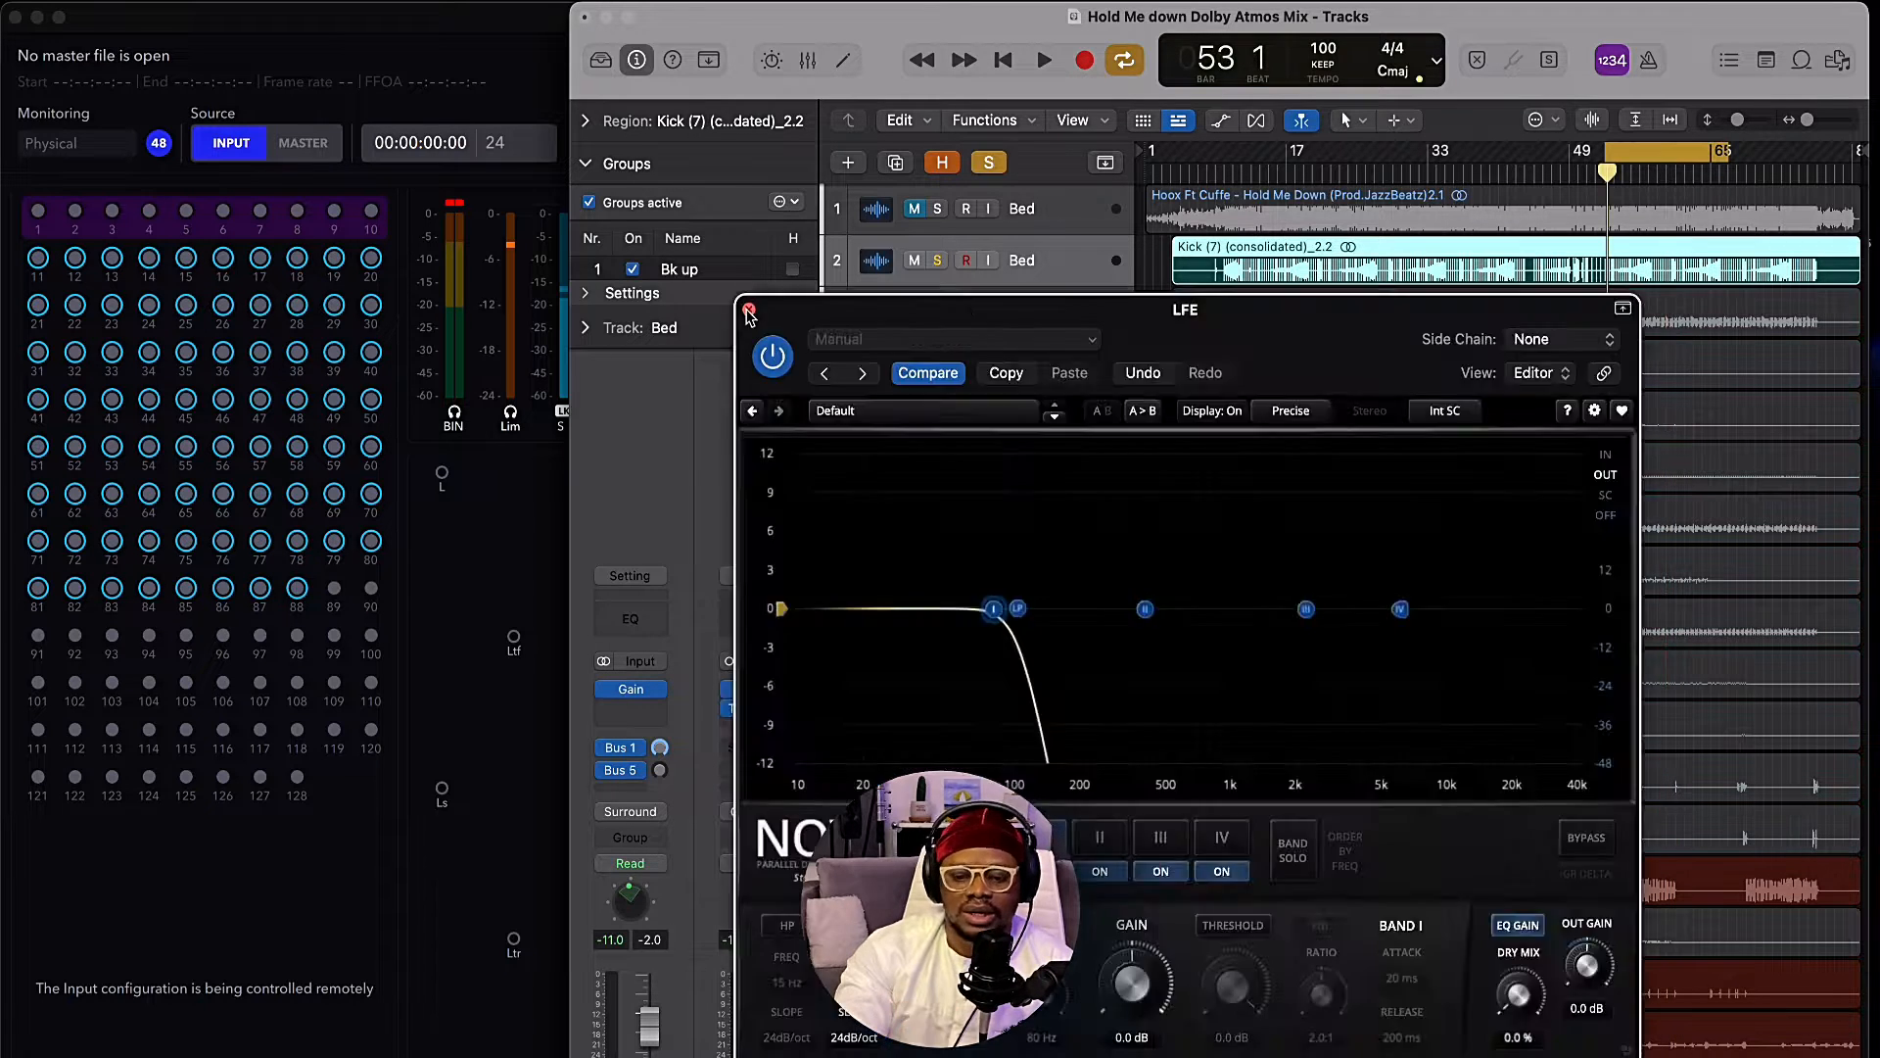
Inspect the low-pass EQ curve in TDR Nova on the LFE channel and close the plug-in.
click(750, 310)
click(763, 709)
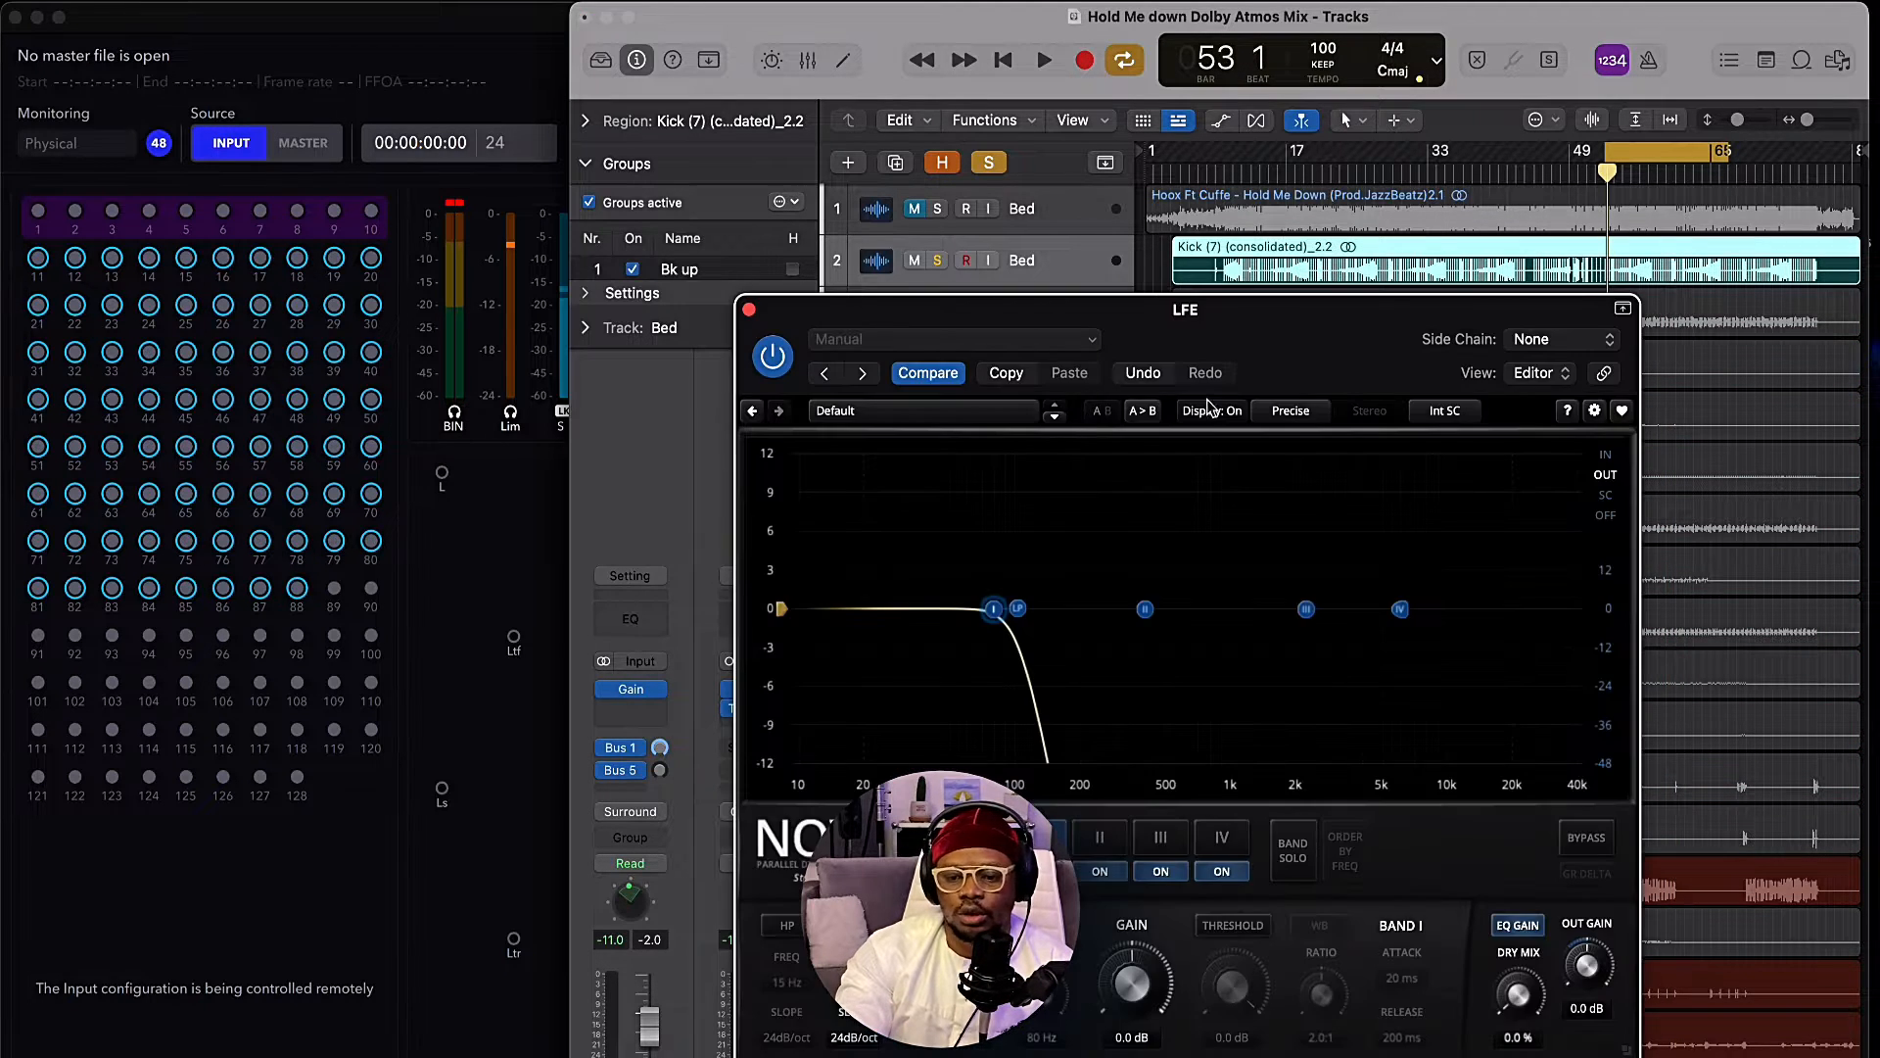
drag(1315, 319, 1295, 177)
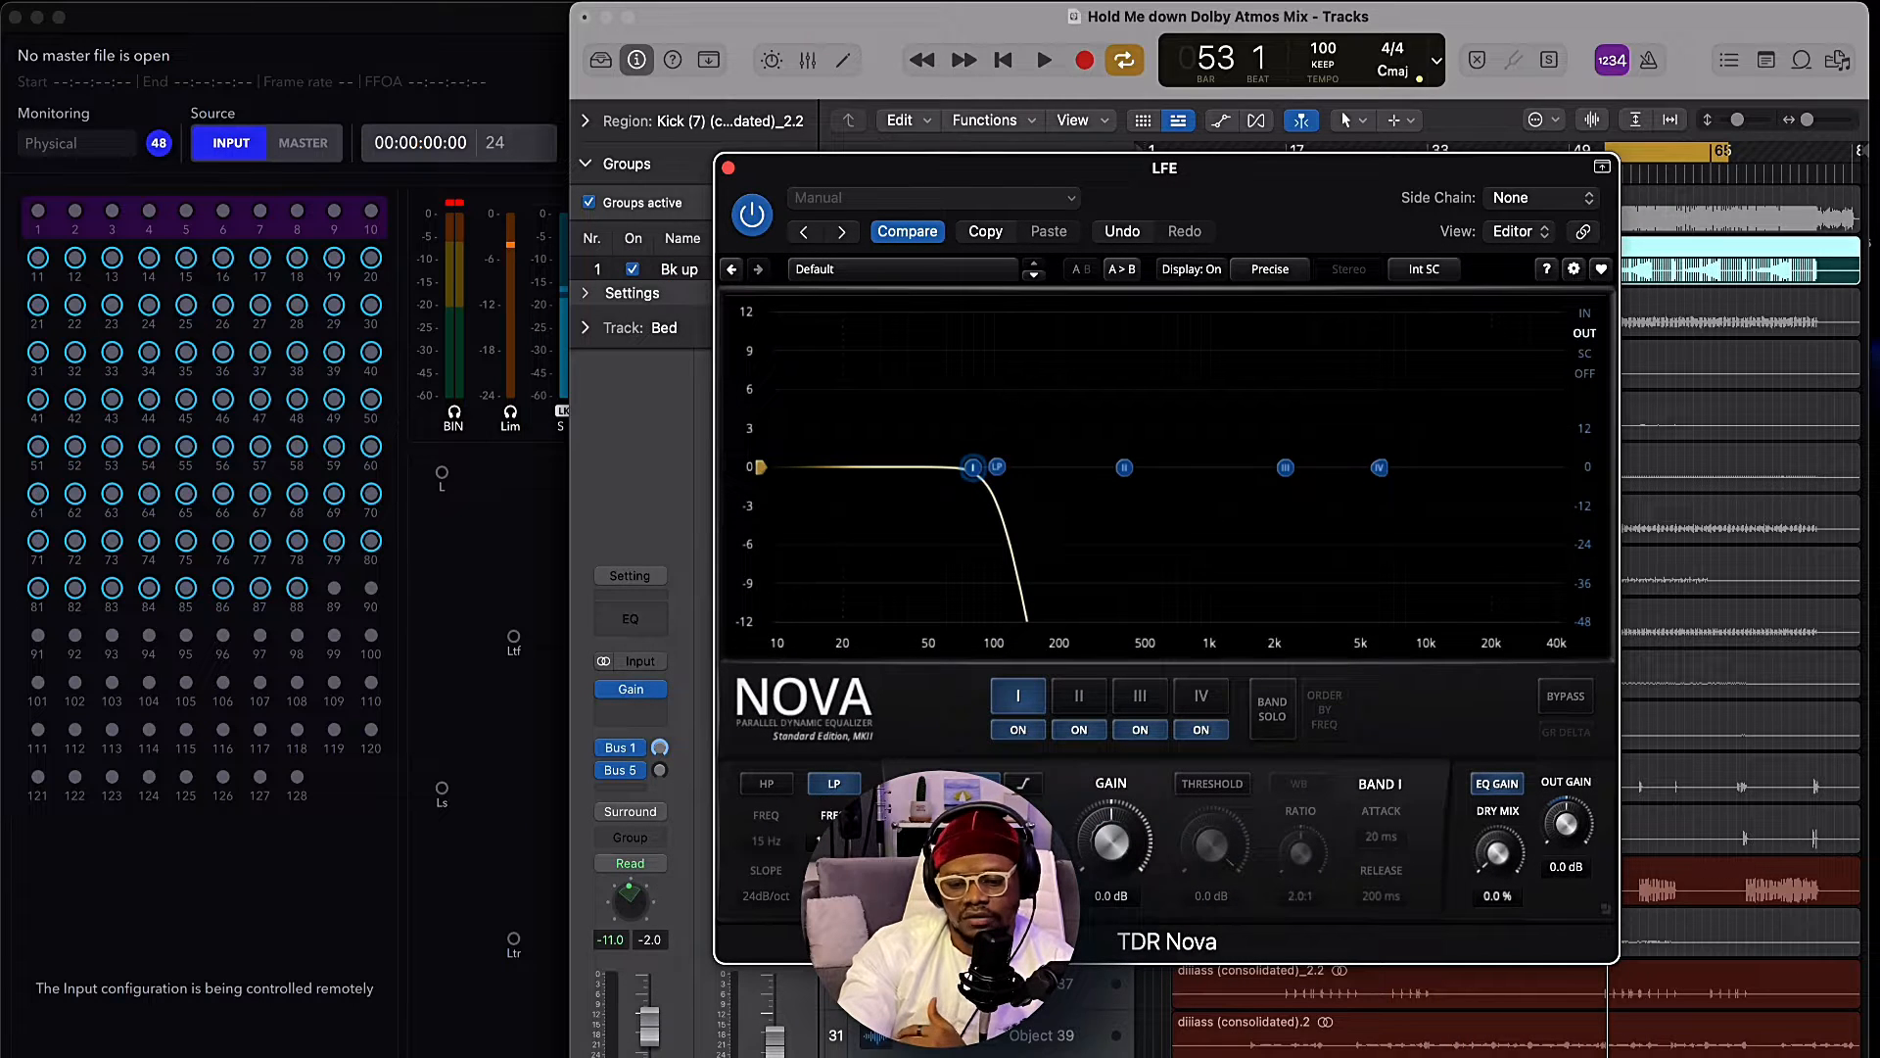
drag(1199, 200, 1219, 264)
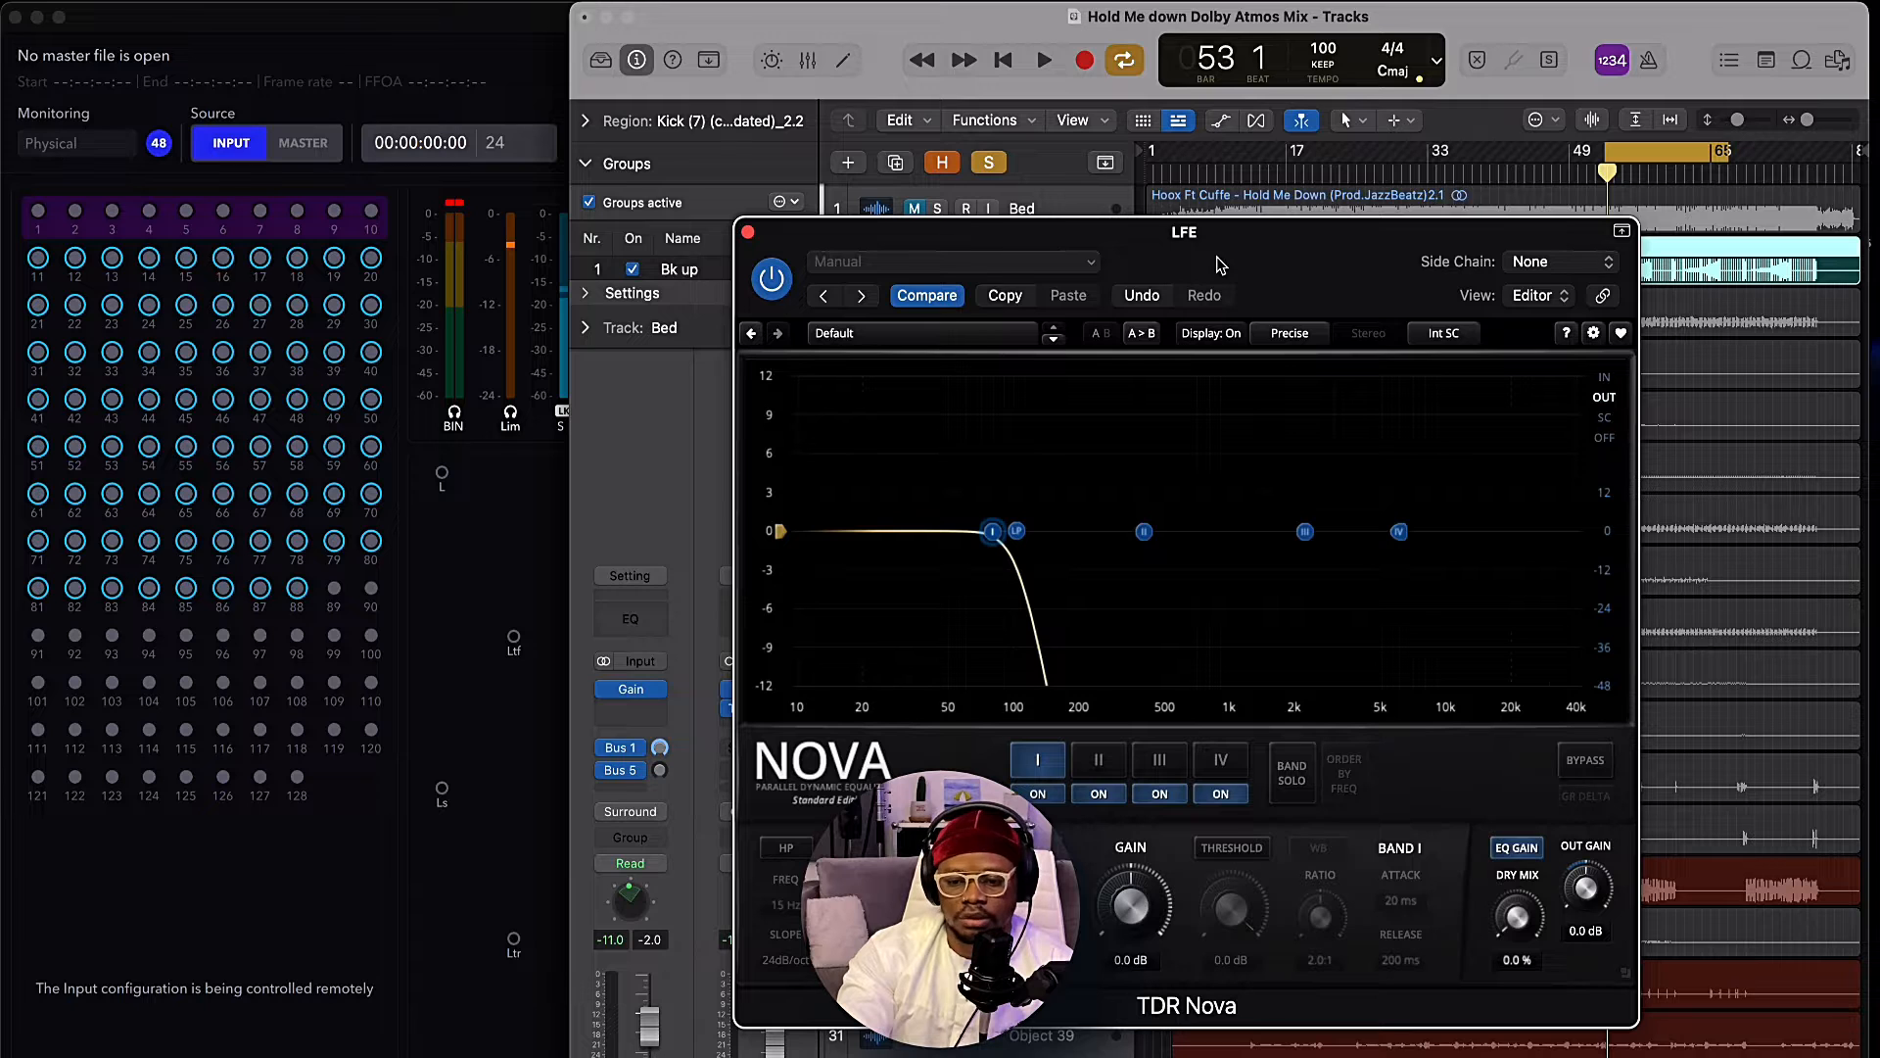
drag(828, 235, 955, 301)
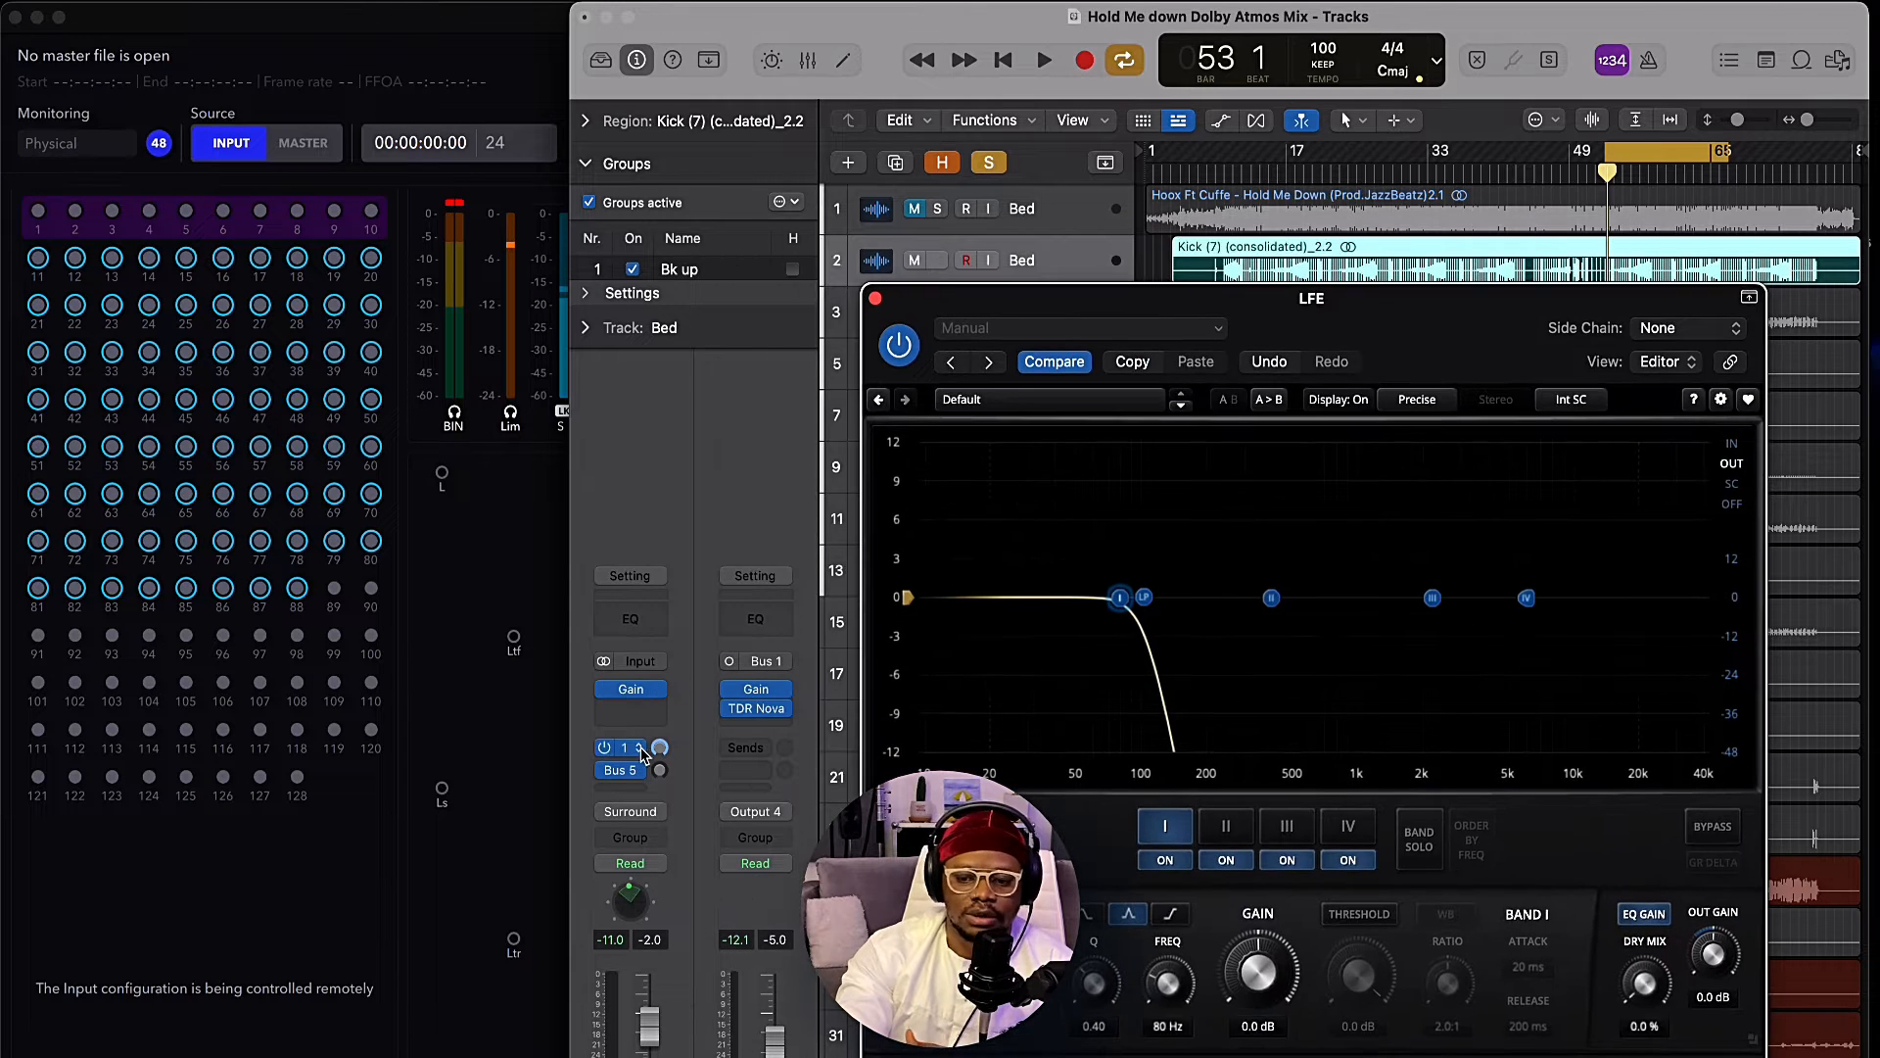
drag(879, 299, 869, 326)
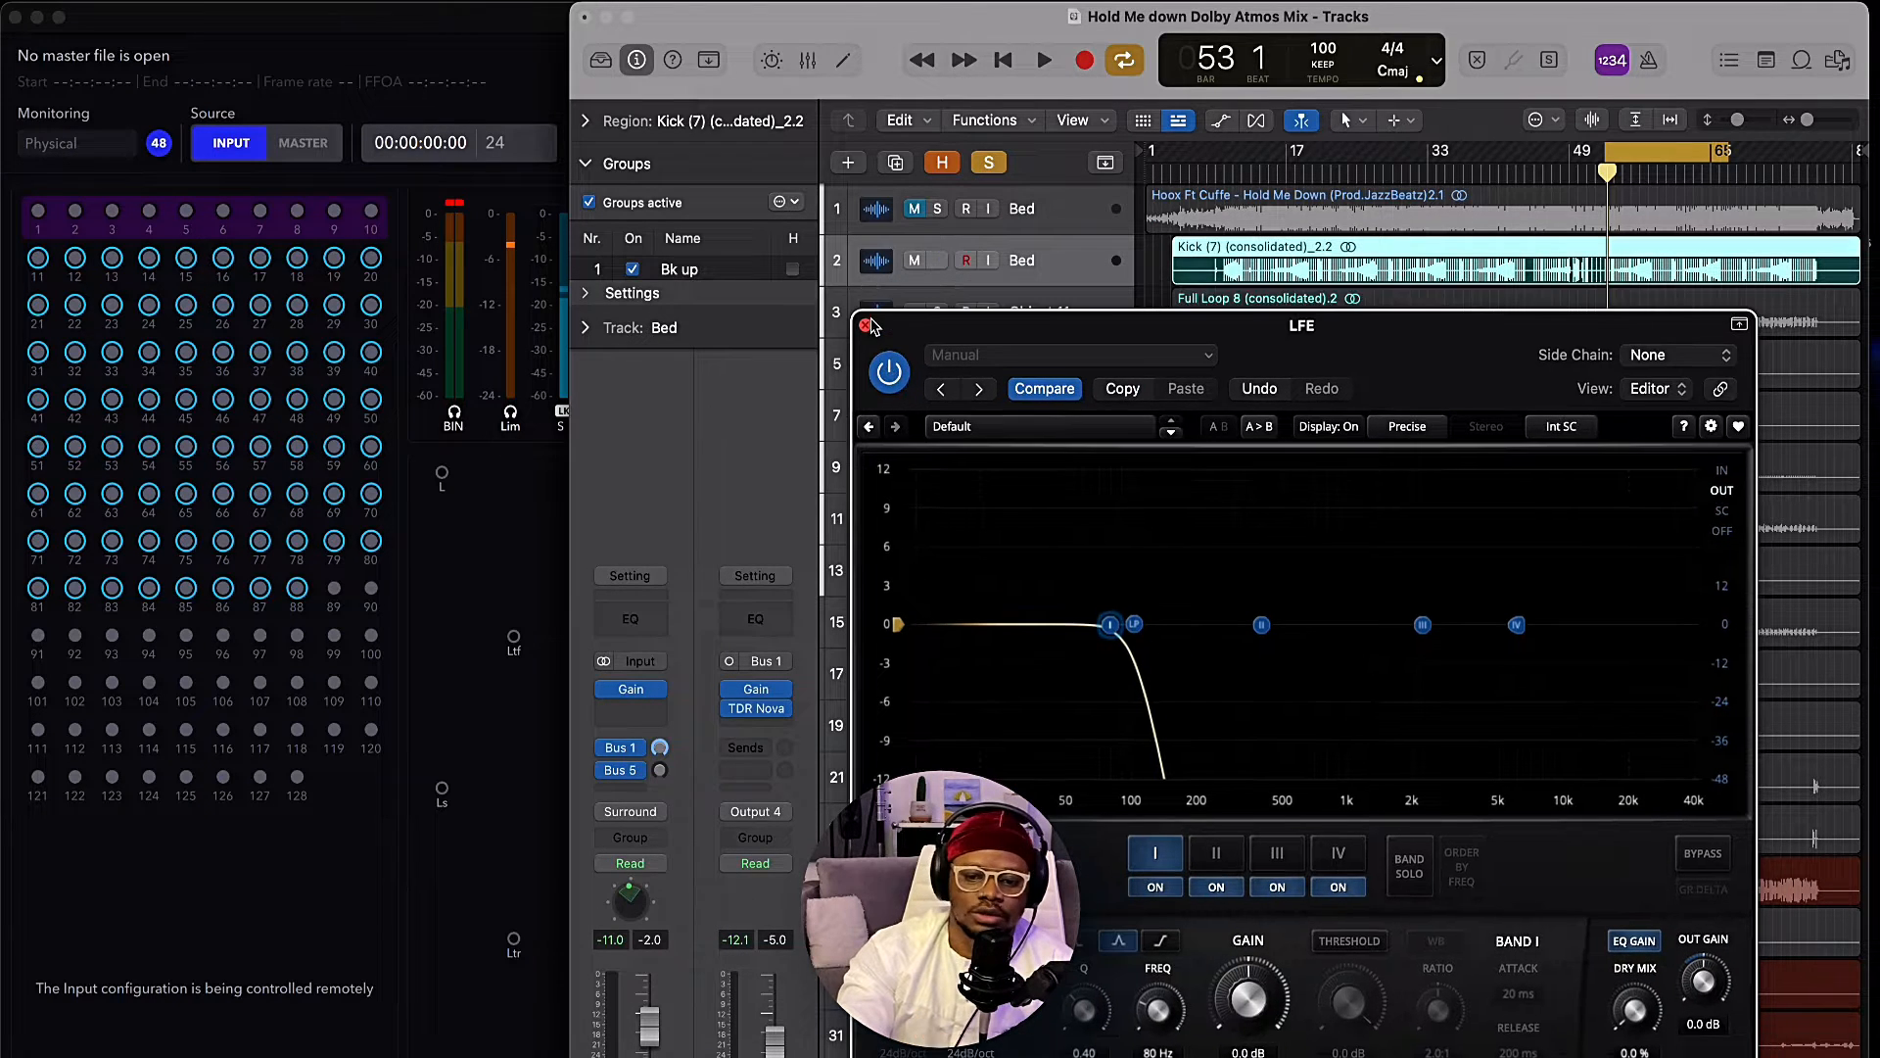
click(866, 325)
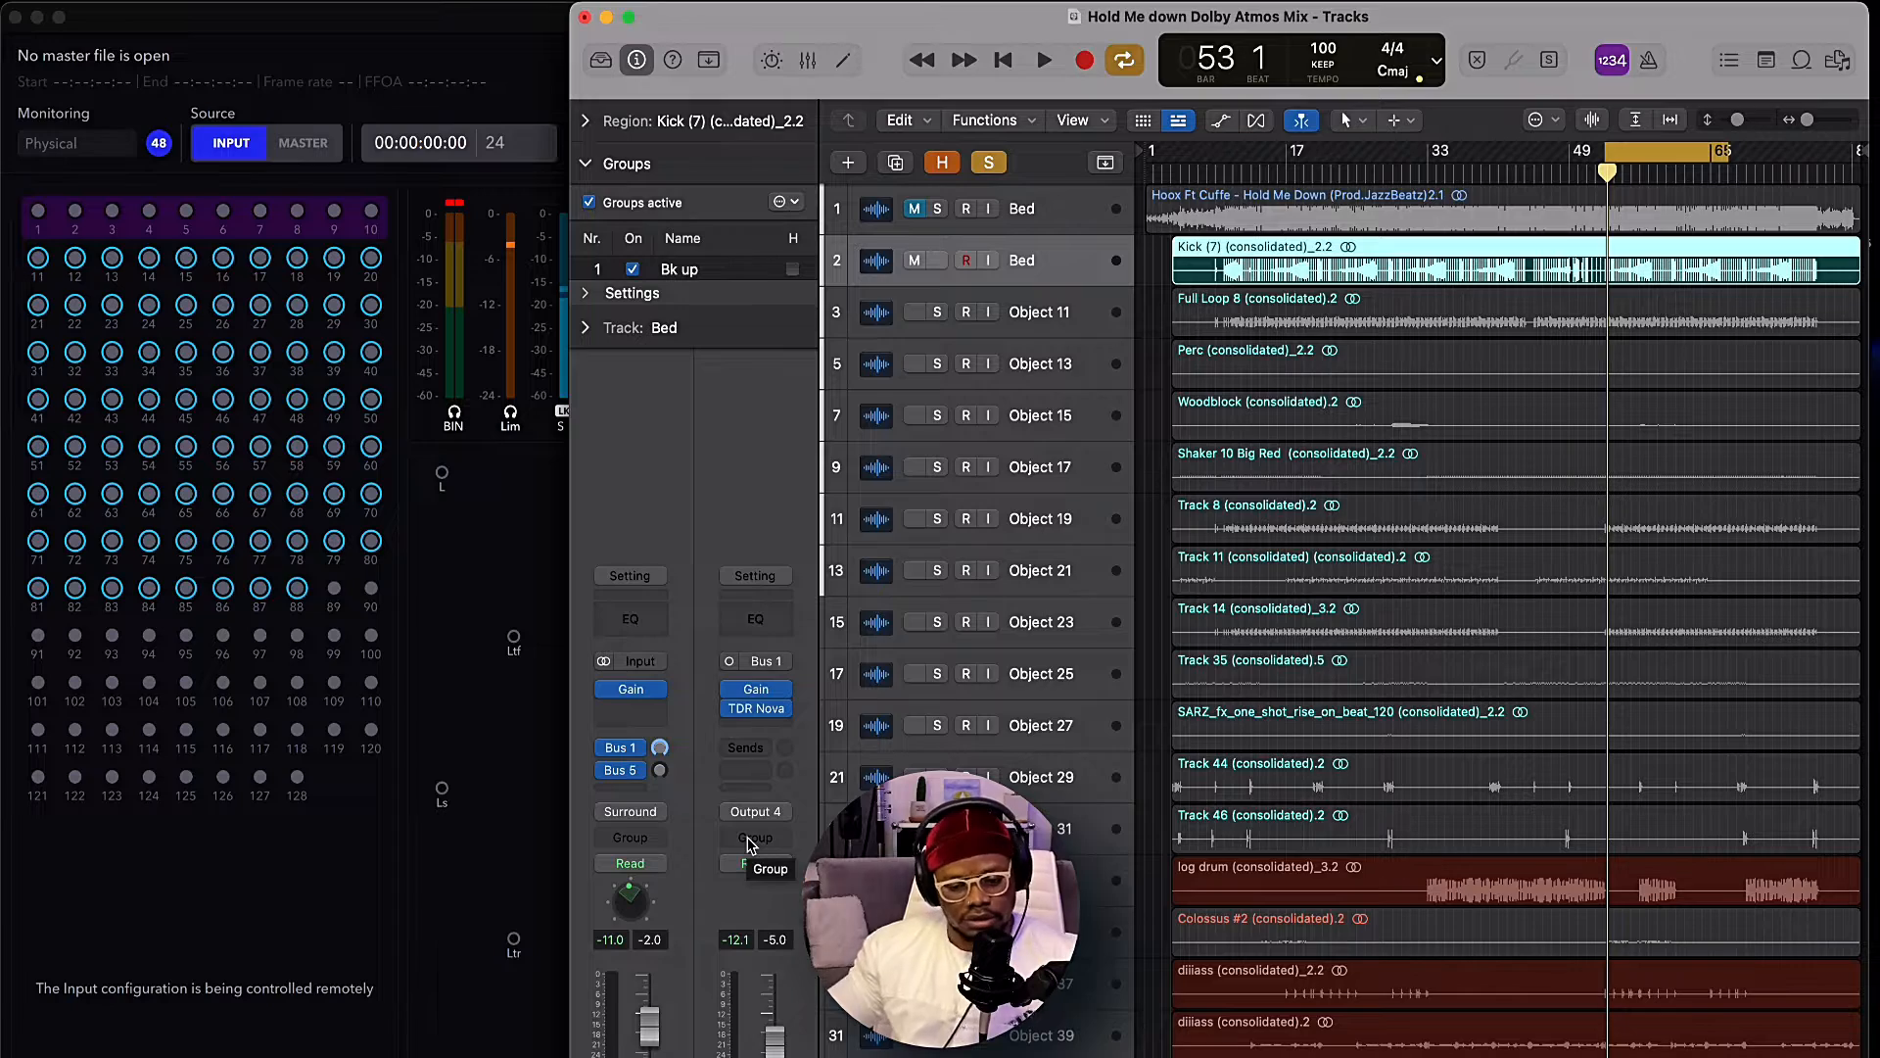
Reopen TDR Nova on the LFE channel and check its low-pass filter against the soloed kick during playback.
click(756, 708)
drag(1371, 333, 1201, 220)
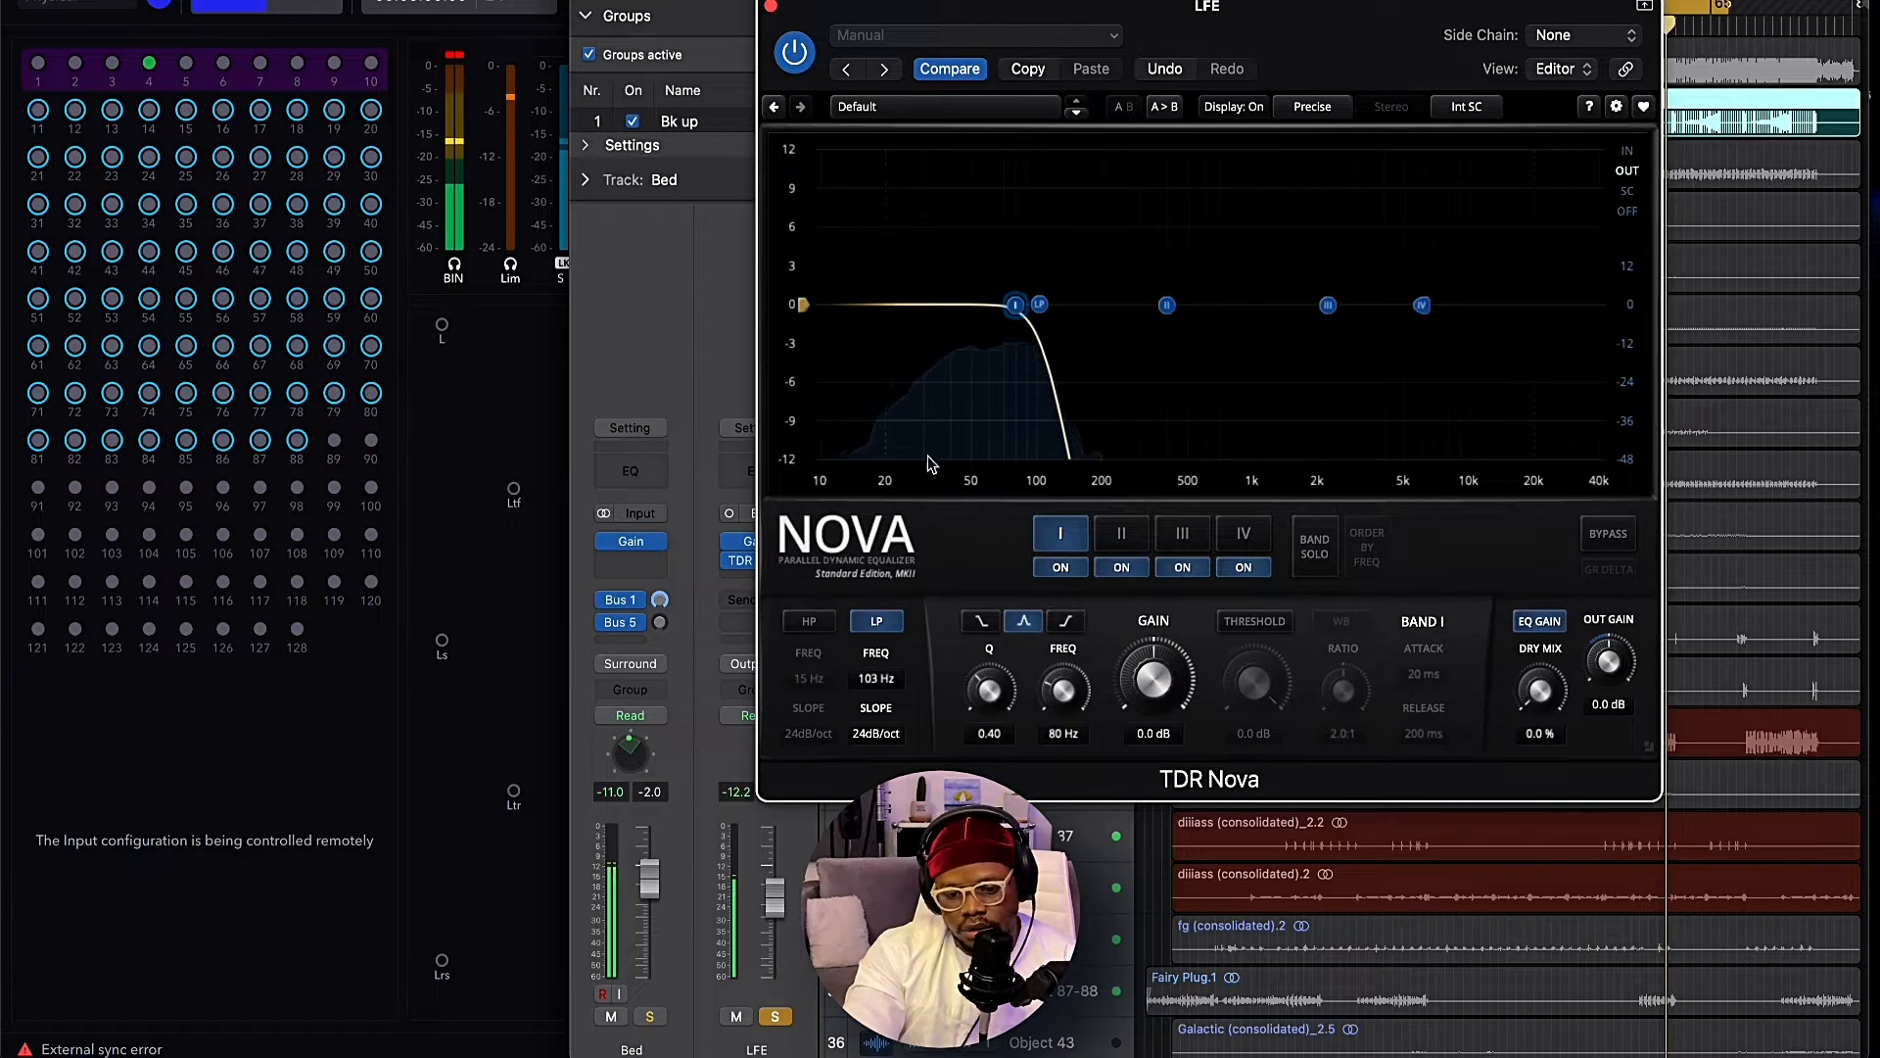
mouse_move(876, 682)
mouse_down()
mouse_move(876, 631)
mouse_move(875, 683)
mouse_up()
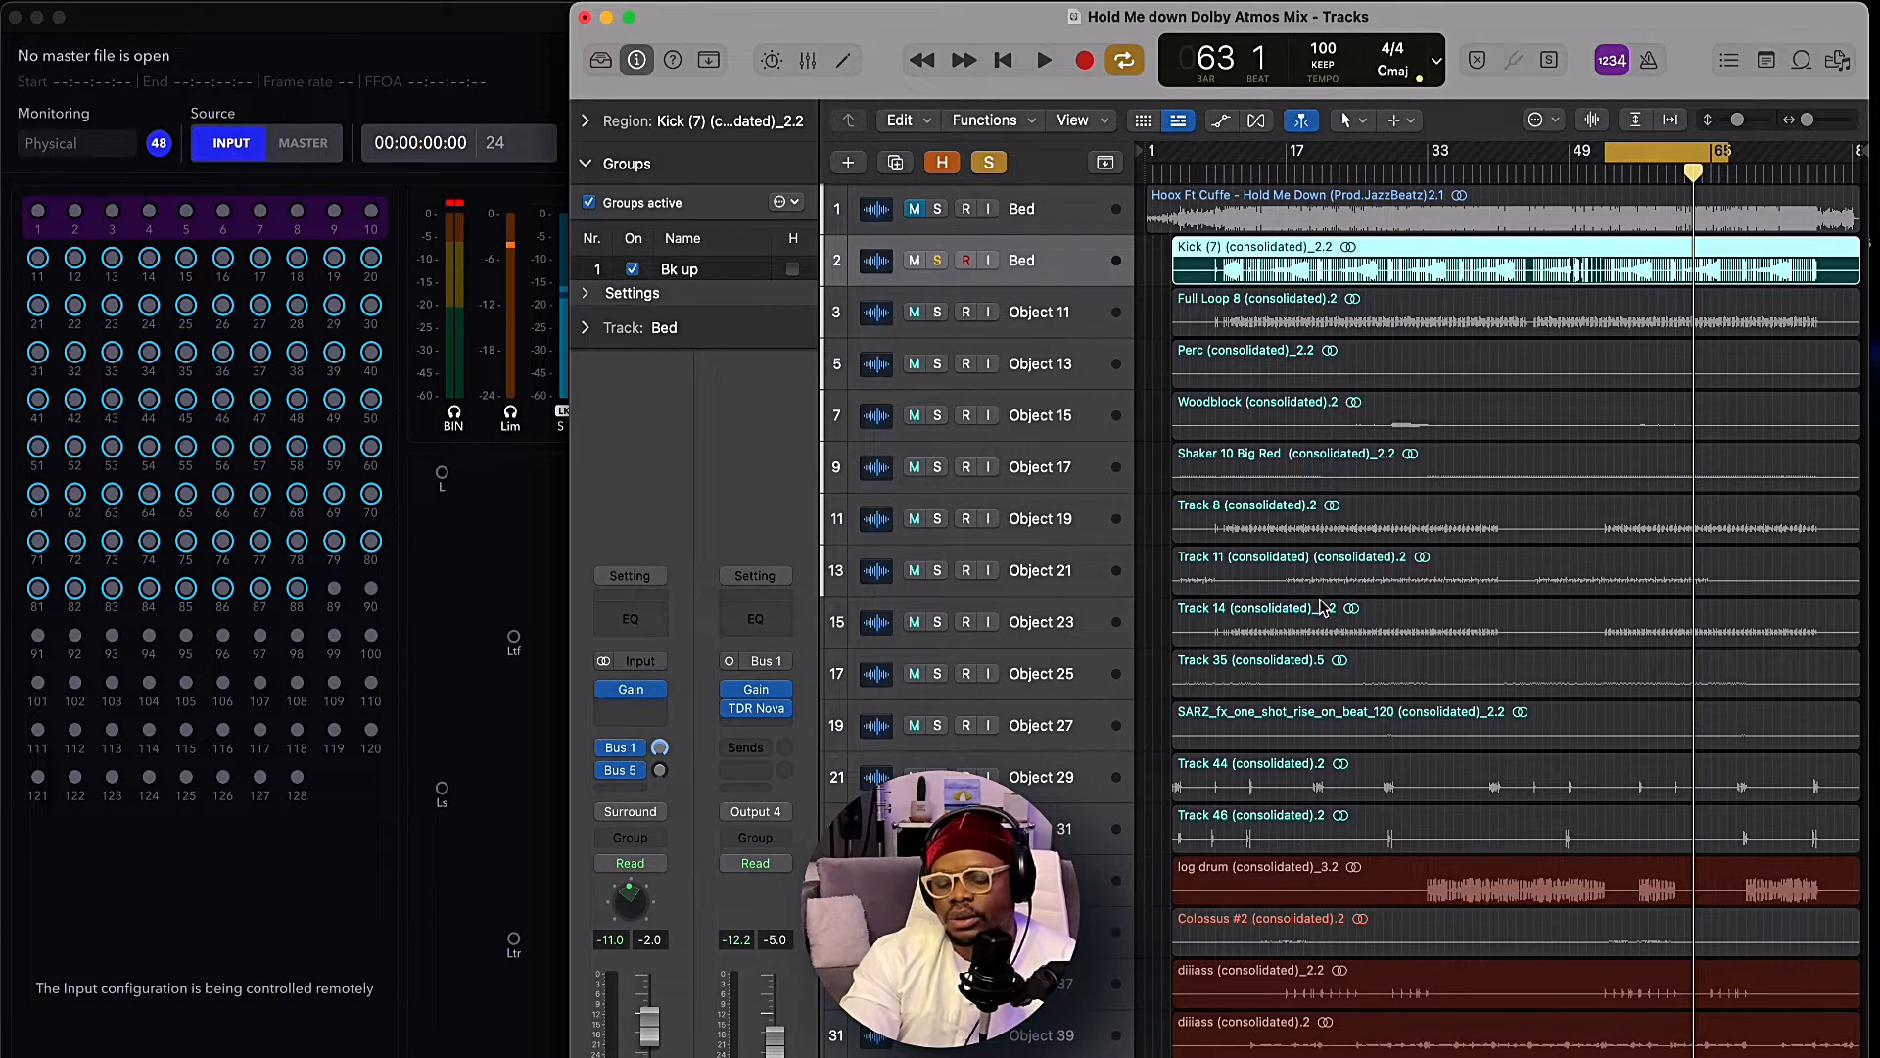
Clear all track solos and play the full mix around the stacked backup vocal regions at bar 67.
scroll(1324, 609, down, 15)
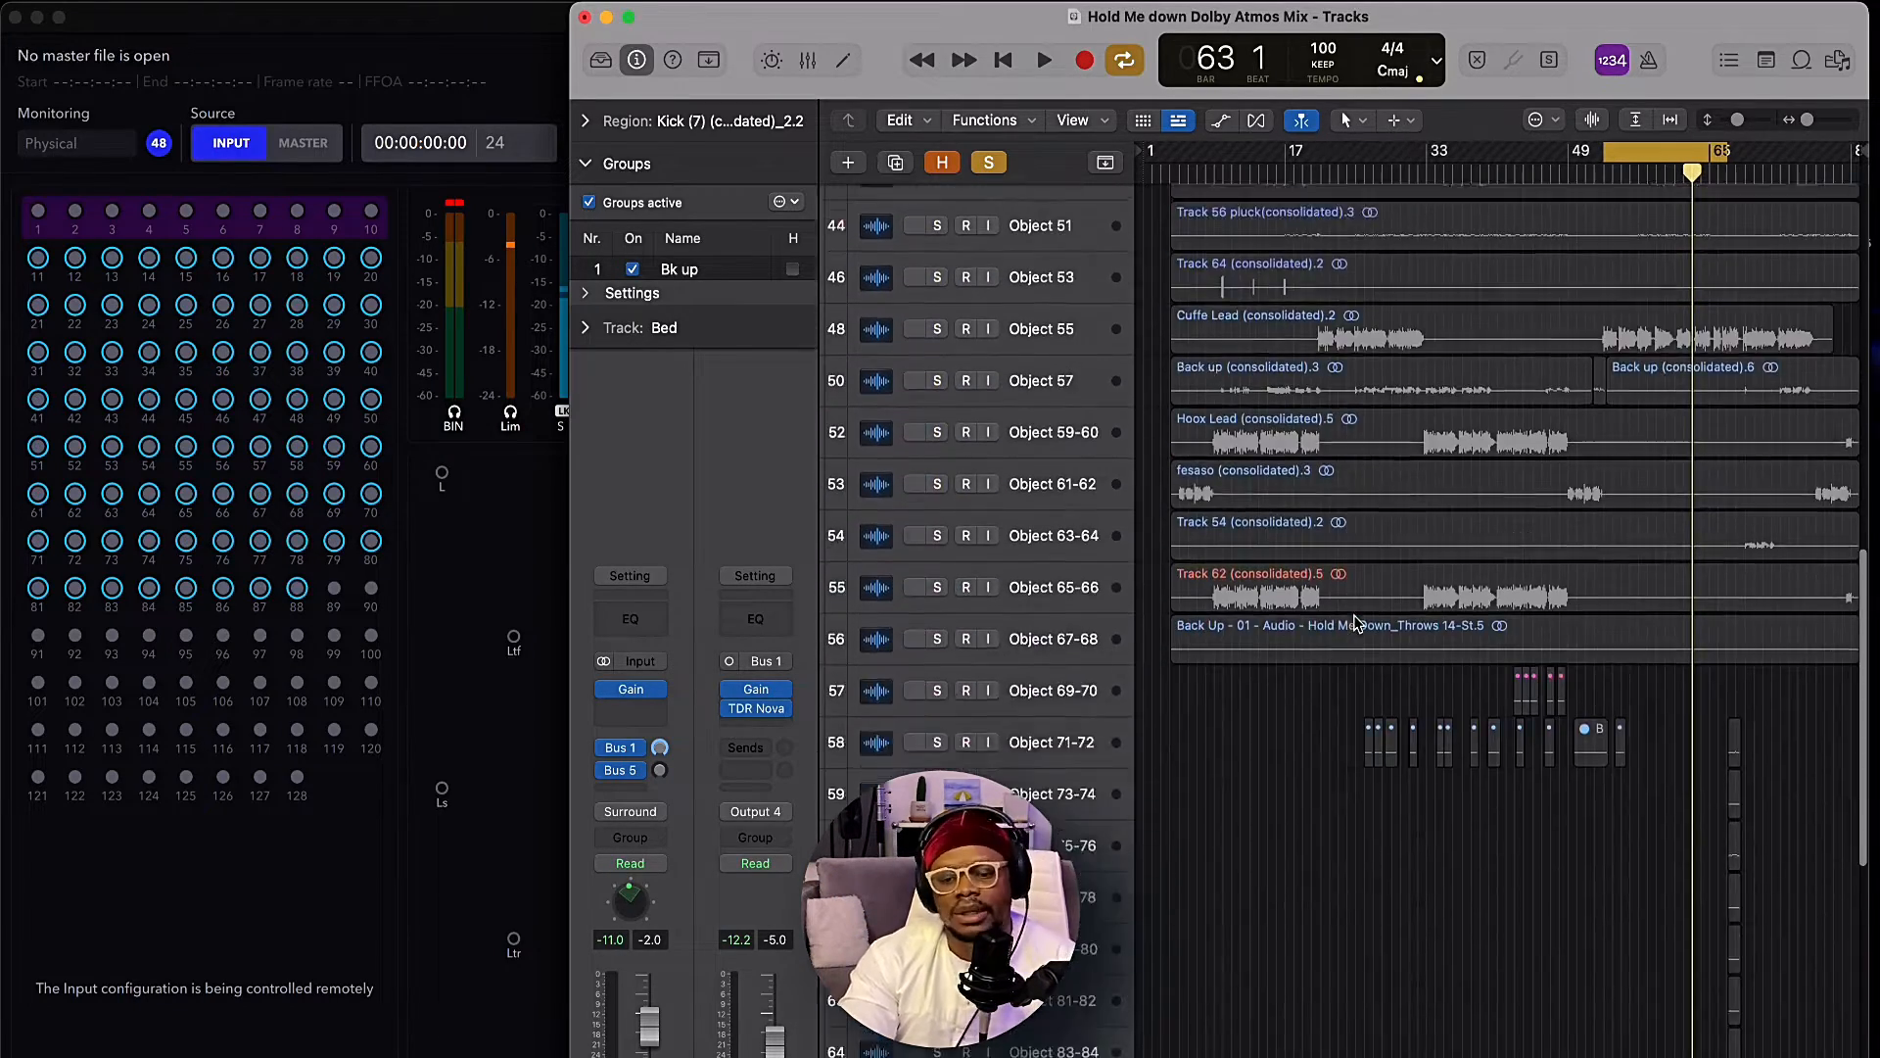
scroll(1356, 624, down, 1)
click(990, 164)
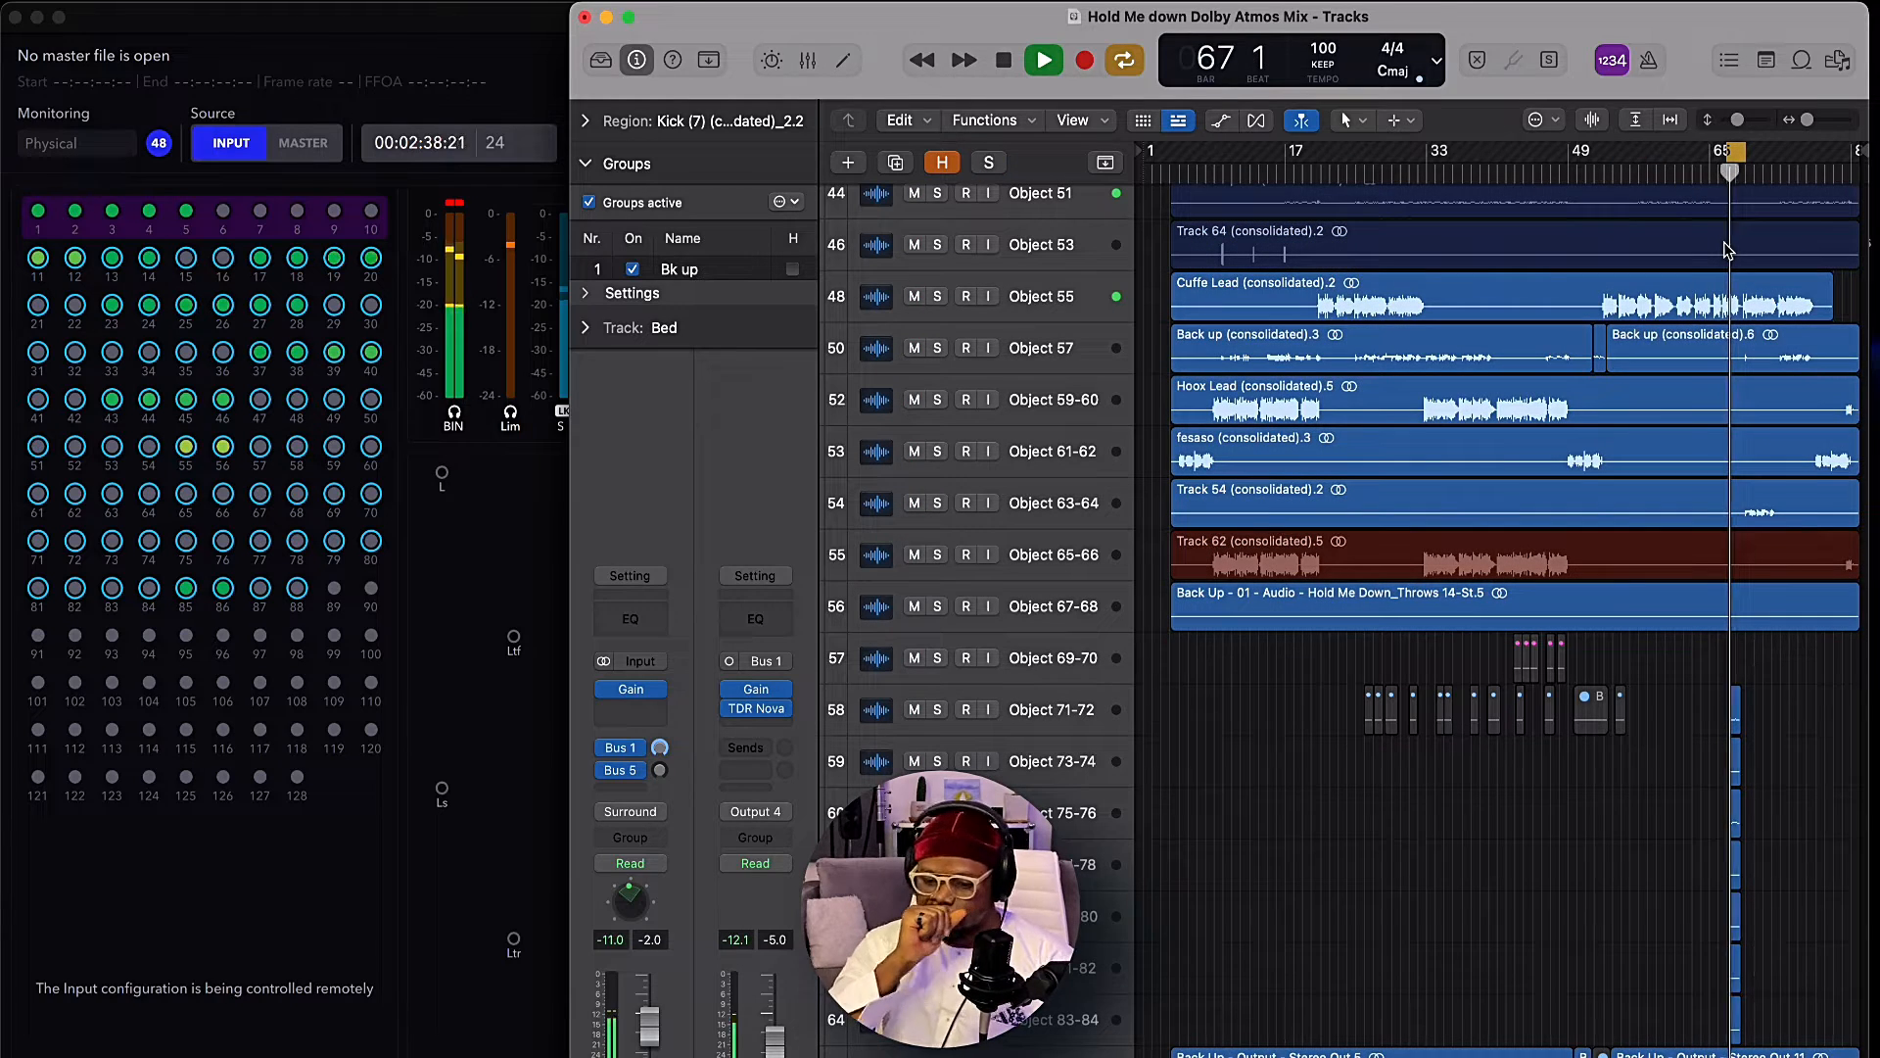
key(super+Right)
key(super+Right)
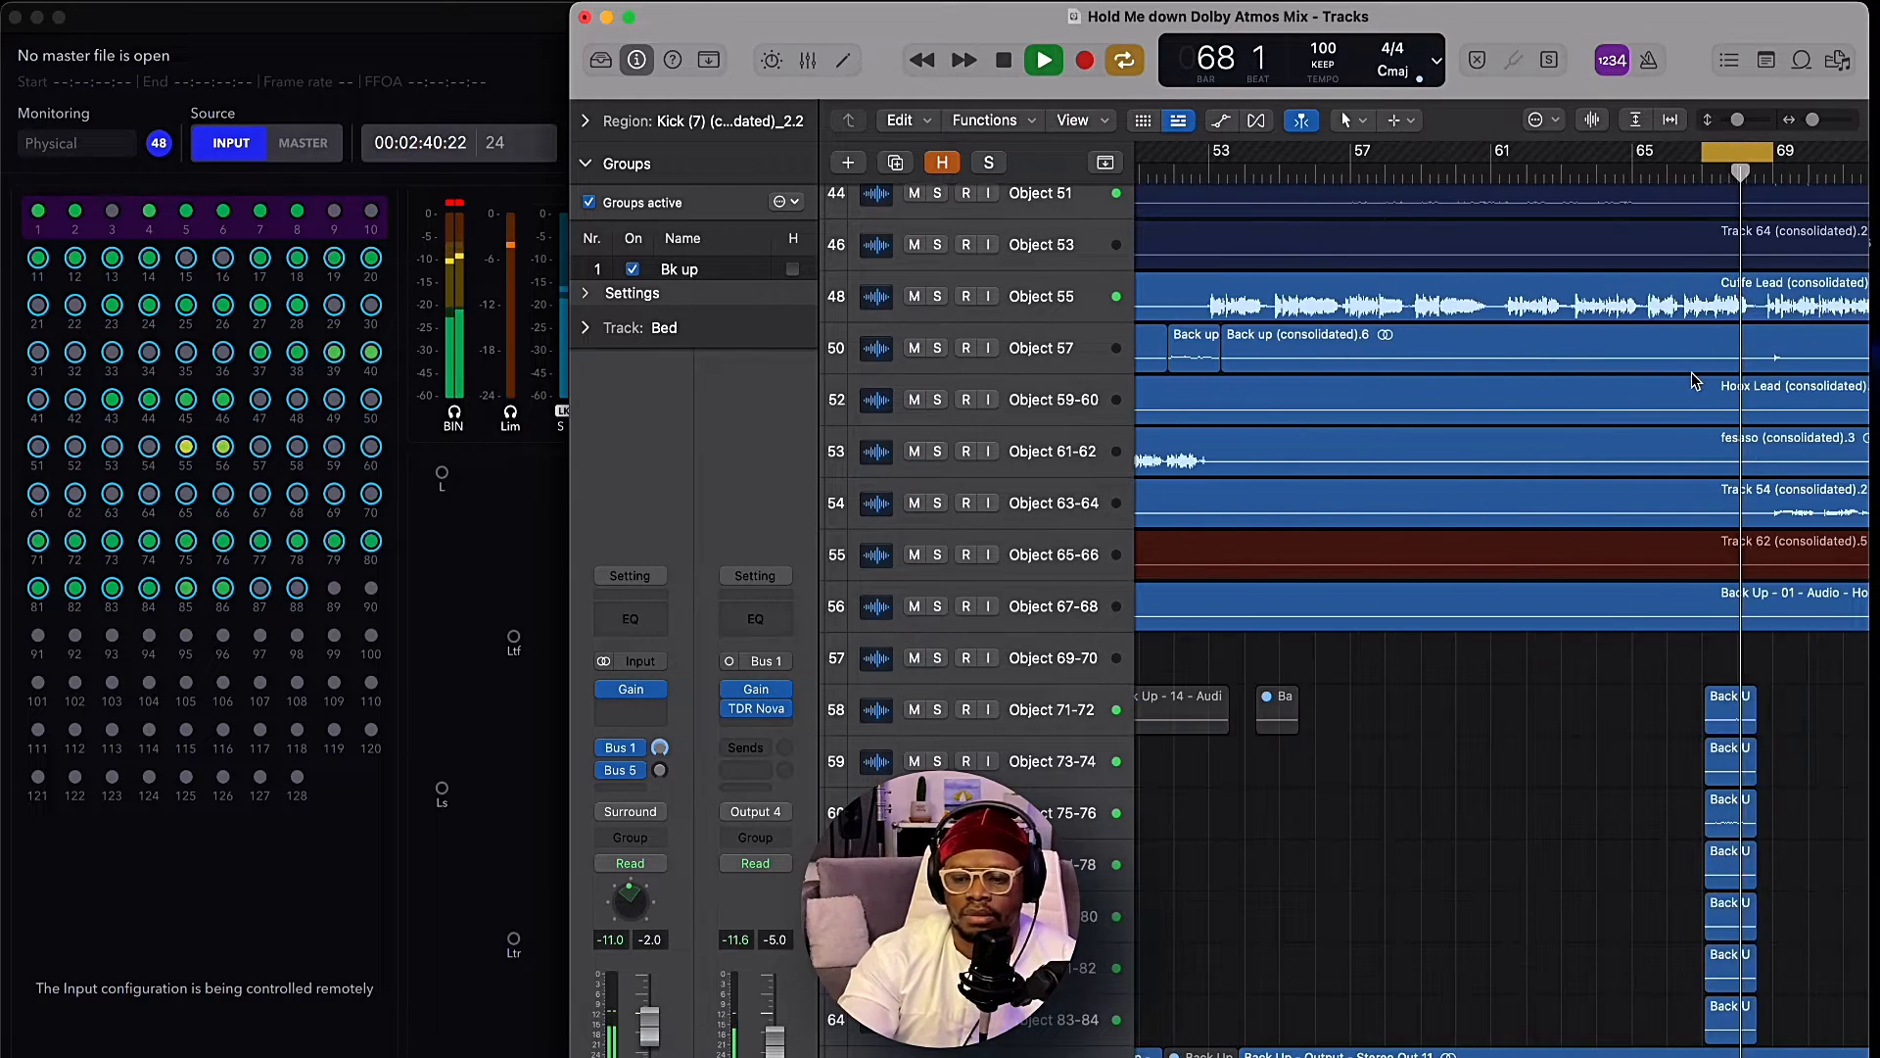
key(space)
Solo the backup vocal tracks Object 71-72 to Object 83-84 and listen to their stacked regions from bar 67.
key(ctrl+s)
scroll(1763, 343, down, 2)
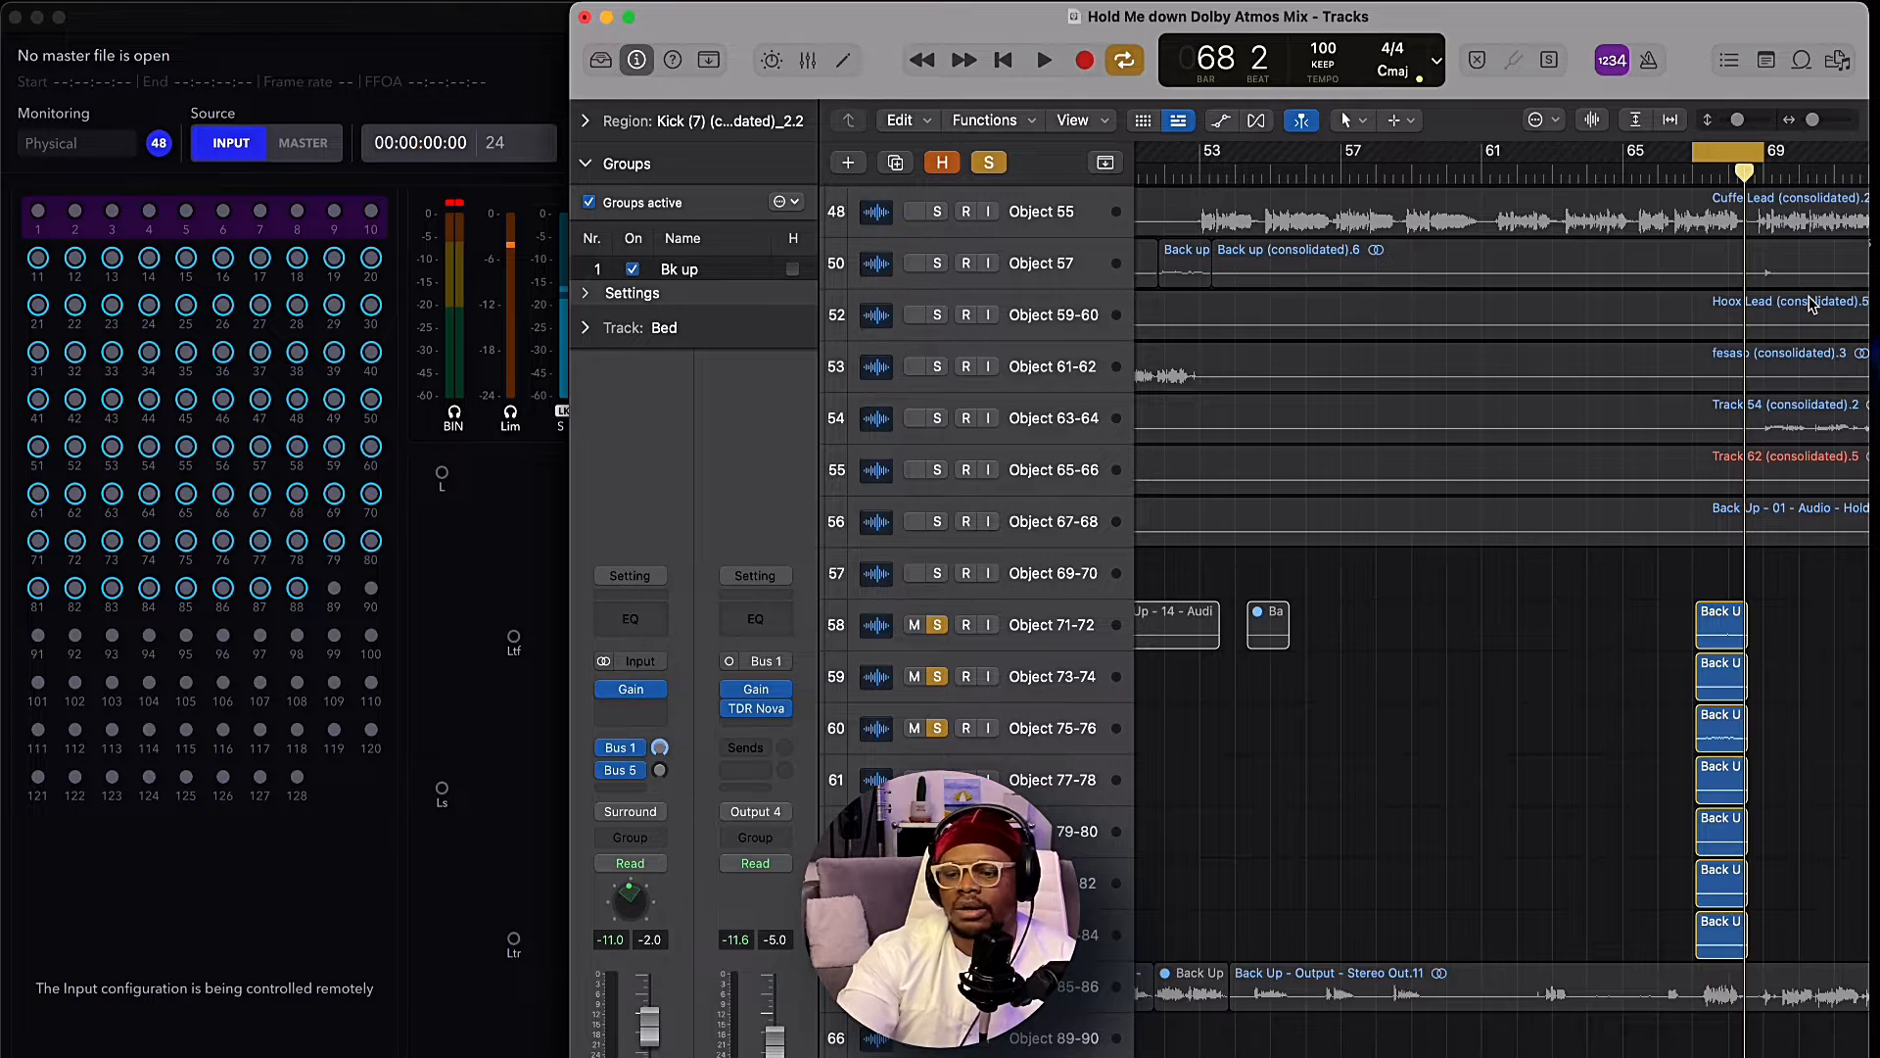
key(super+Right)
key(super+Right)
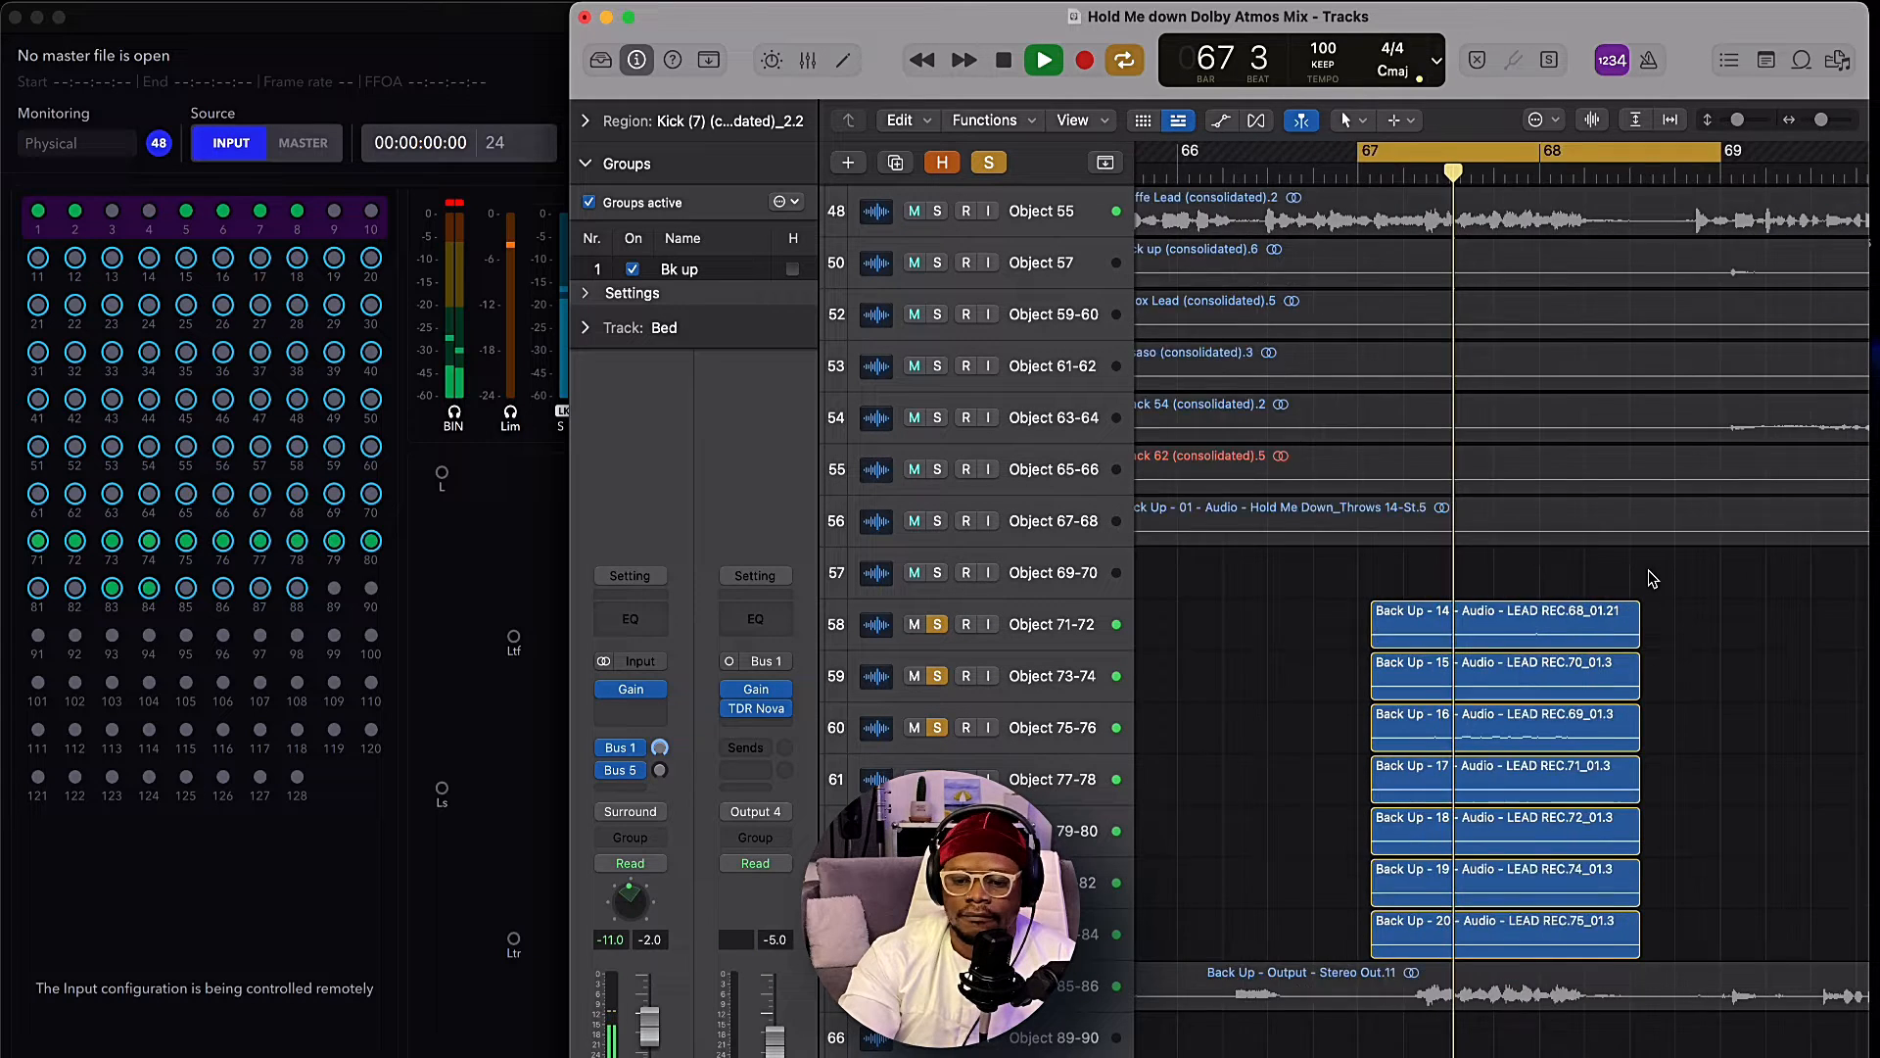
key(super+Left)
key(super+Left)
key(super+Left)
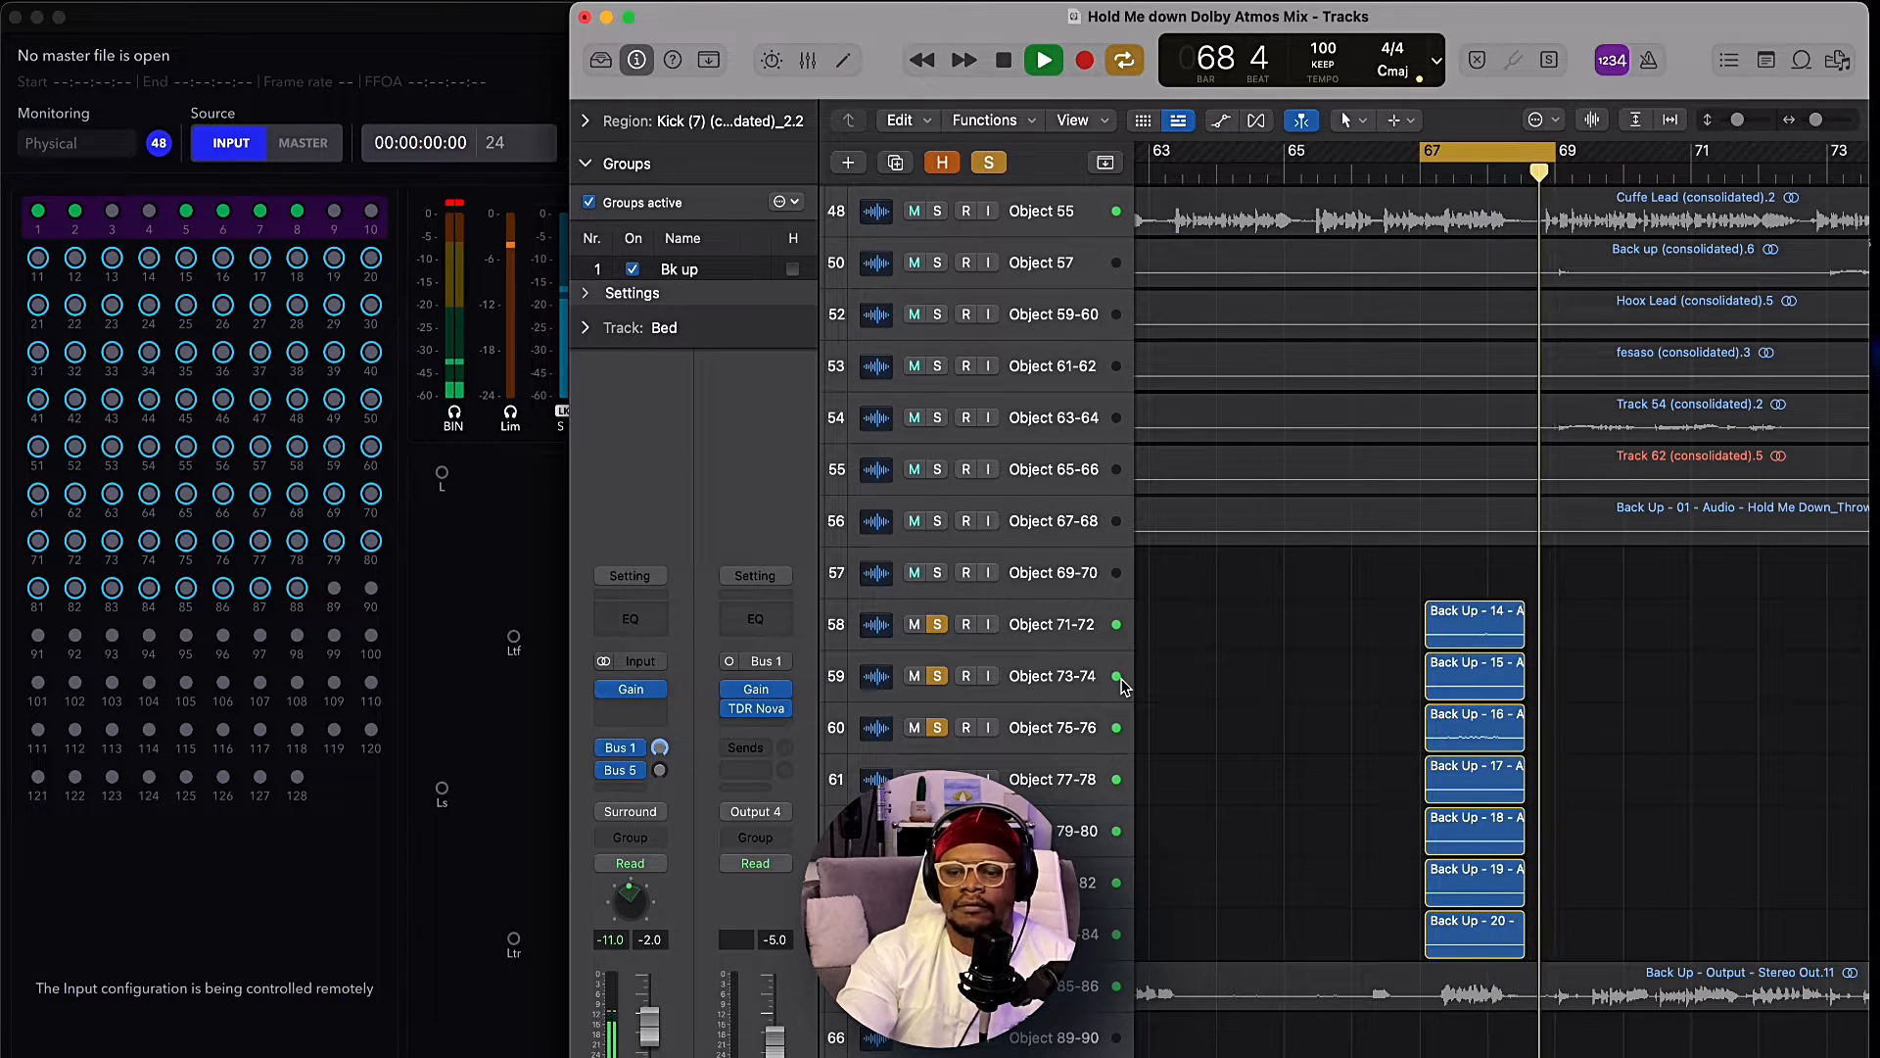
key(space)
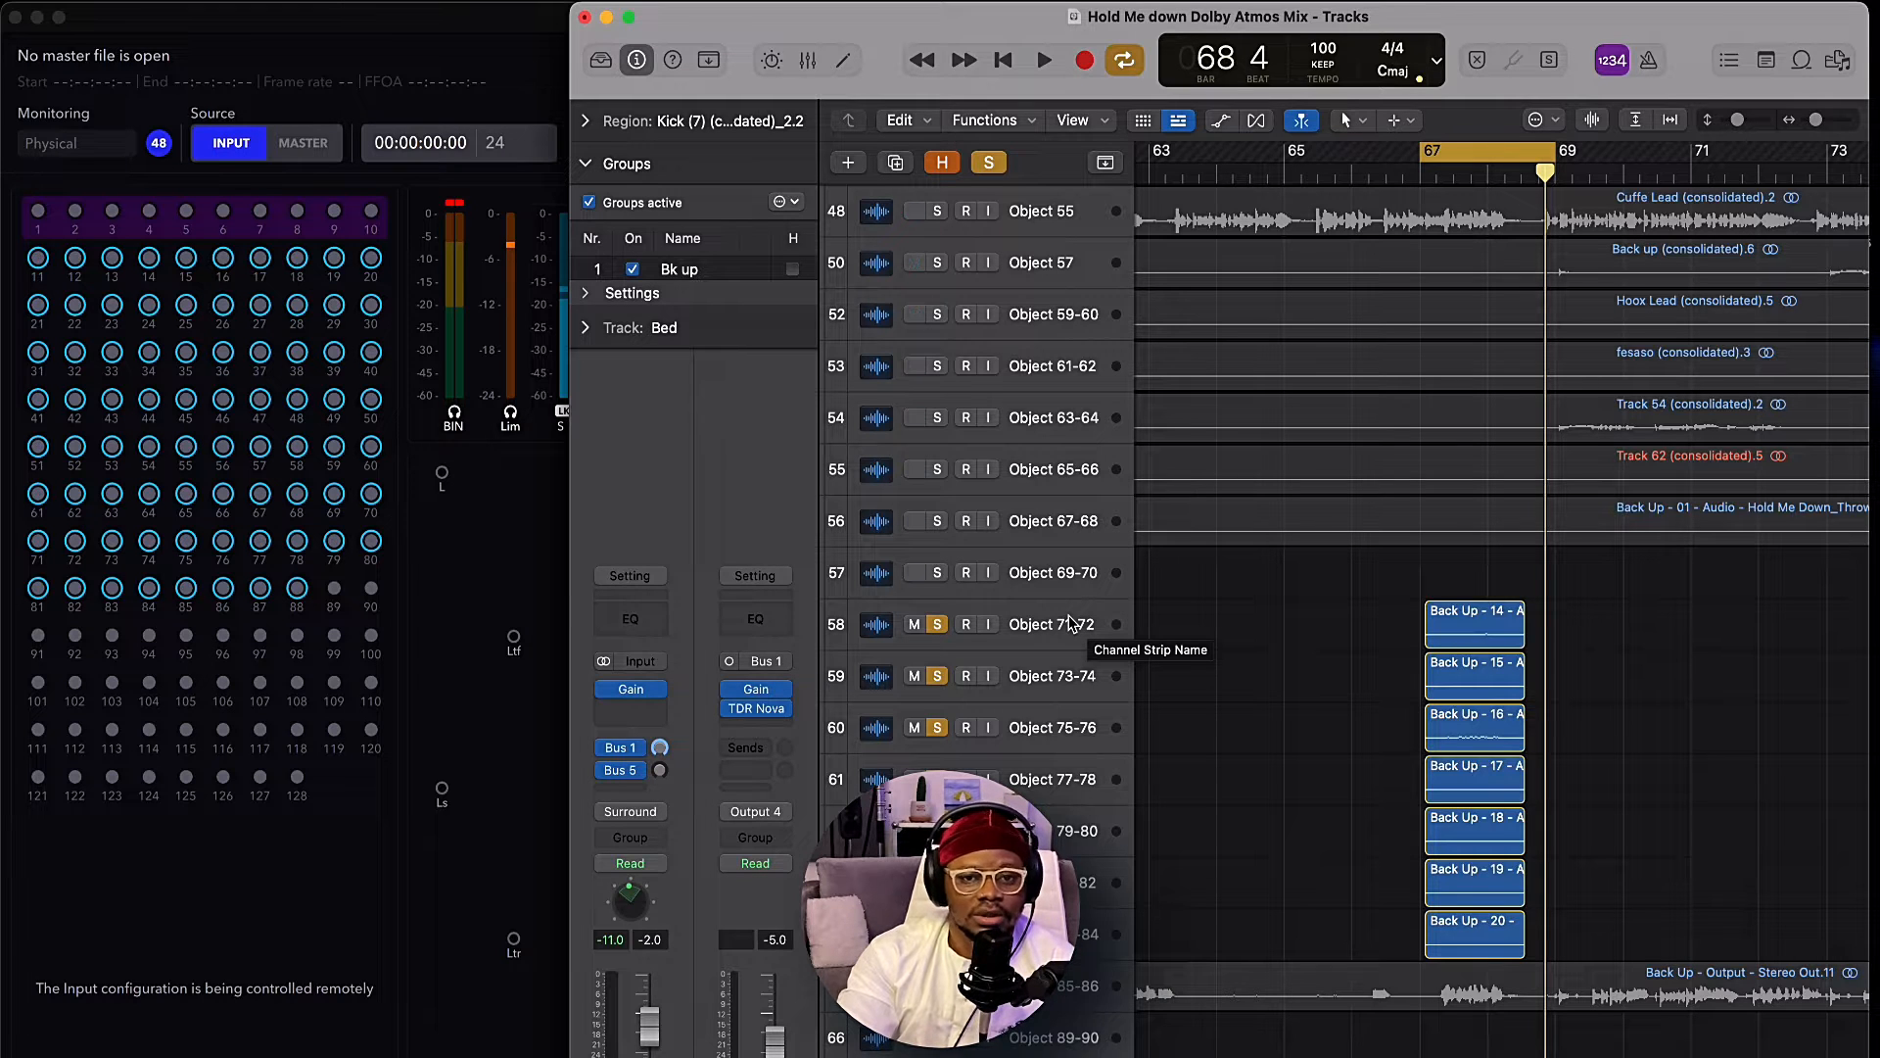
Select the Object 71-72 track and look through the bus destinations for its Bus 4 send.
click(1028, 632)
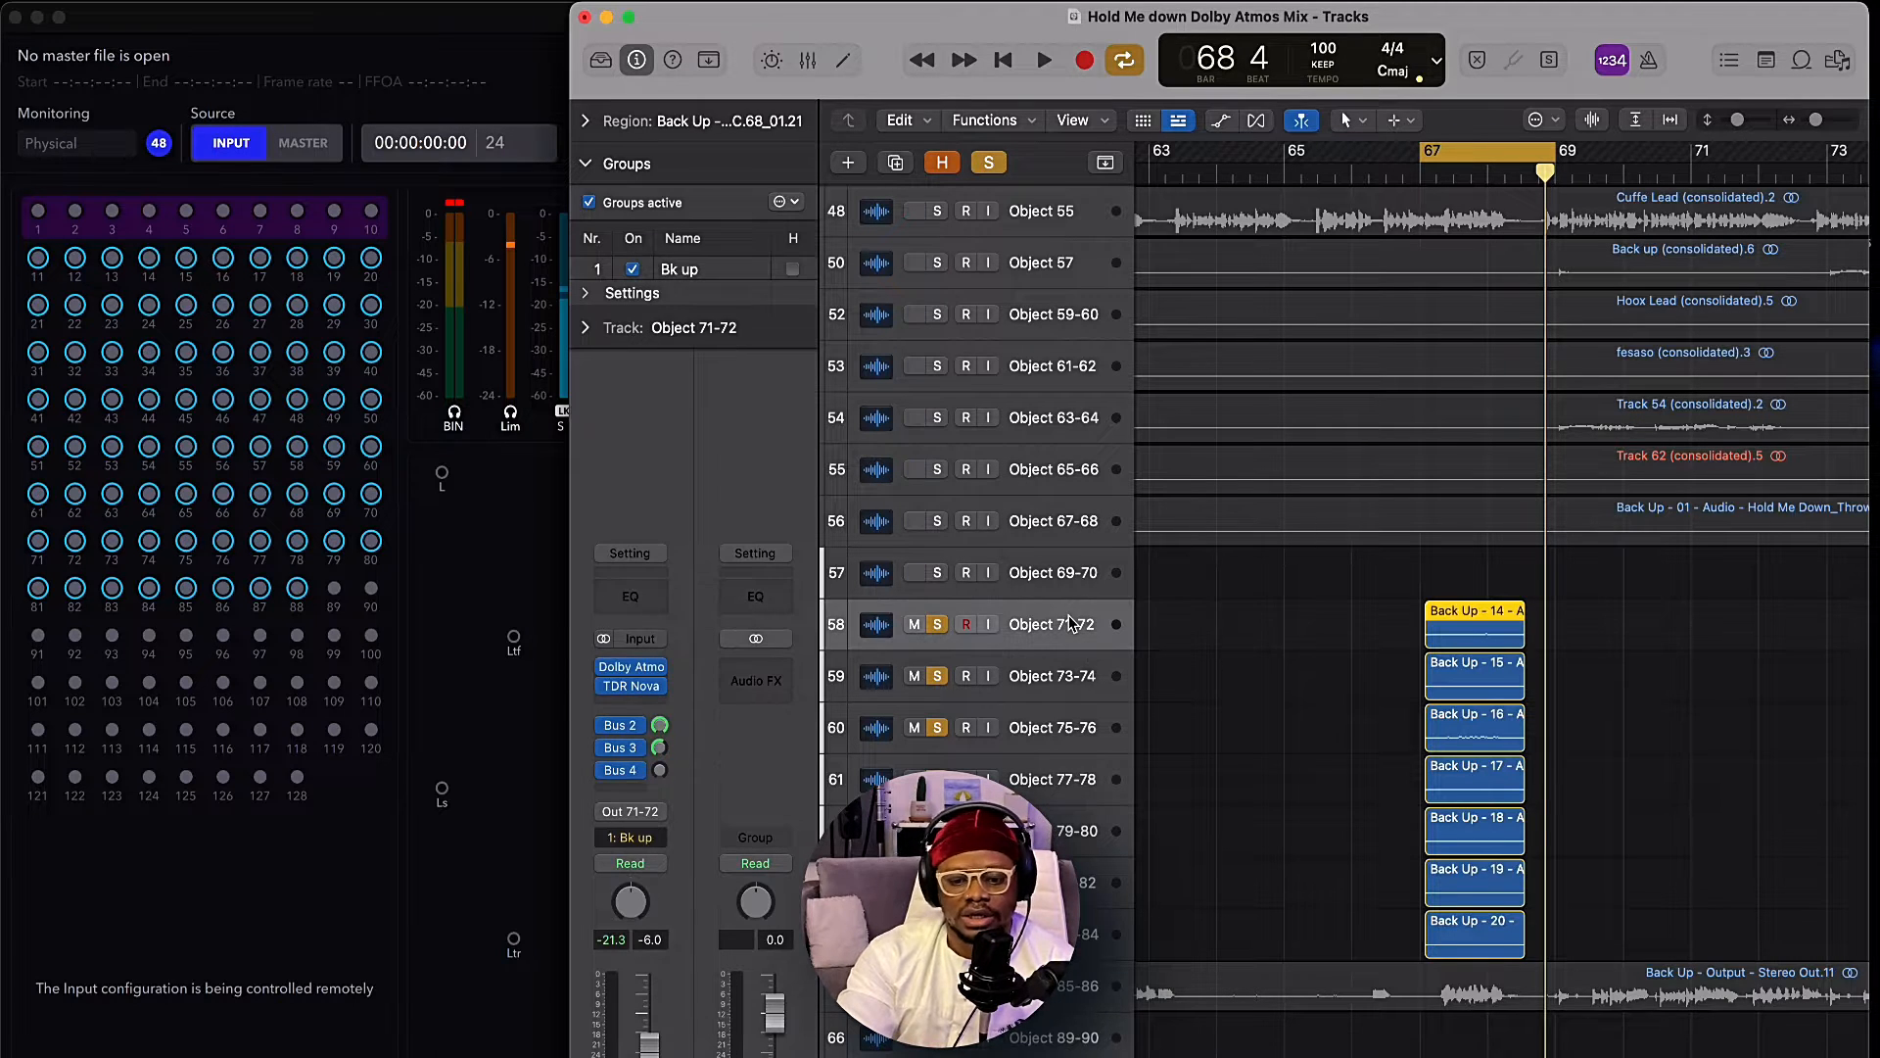
click(639, 769)
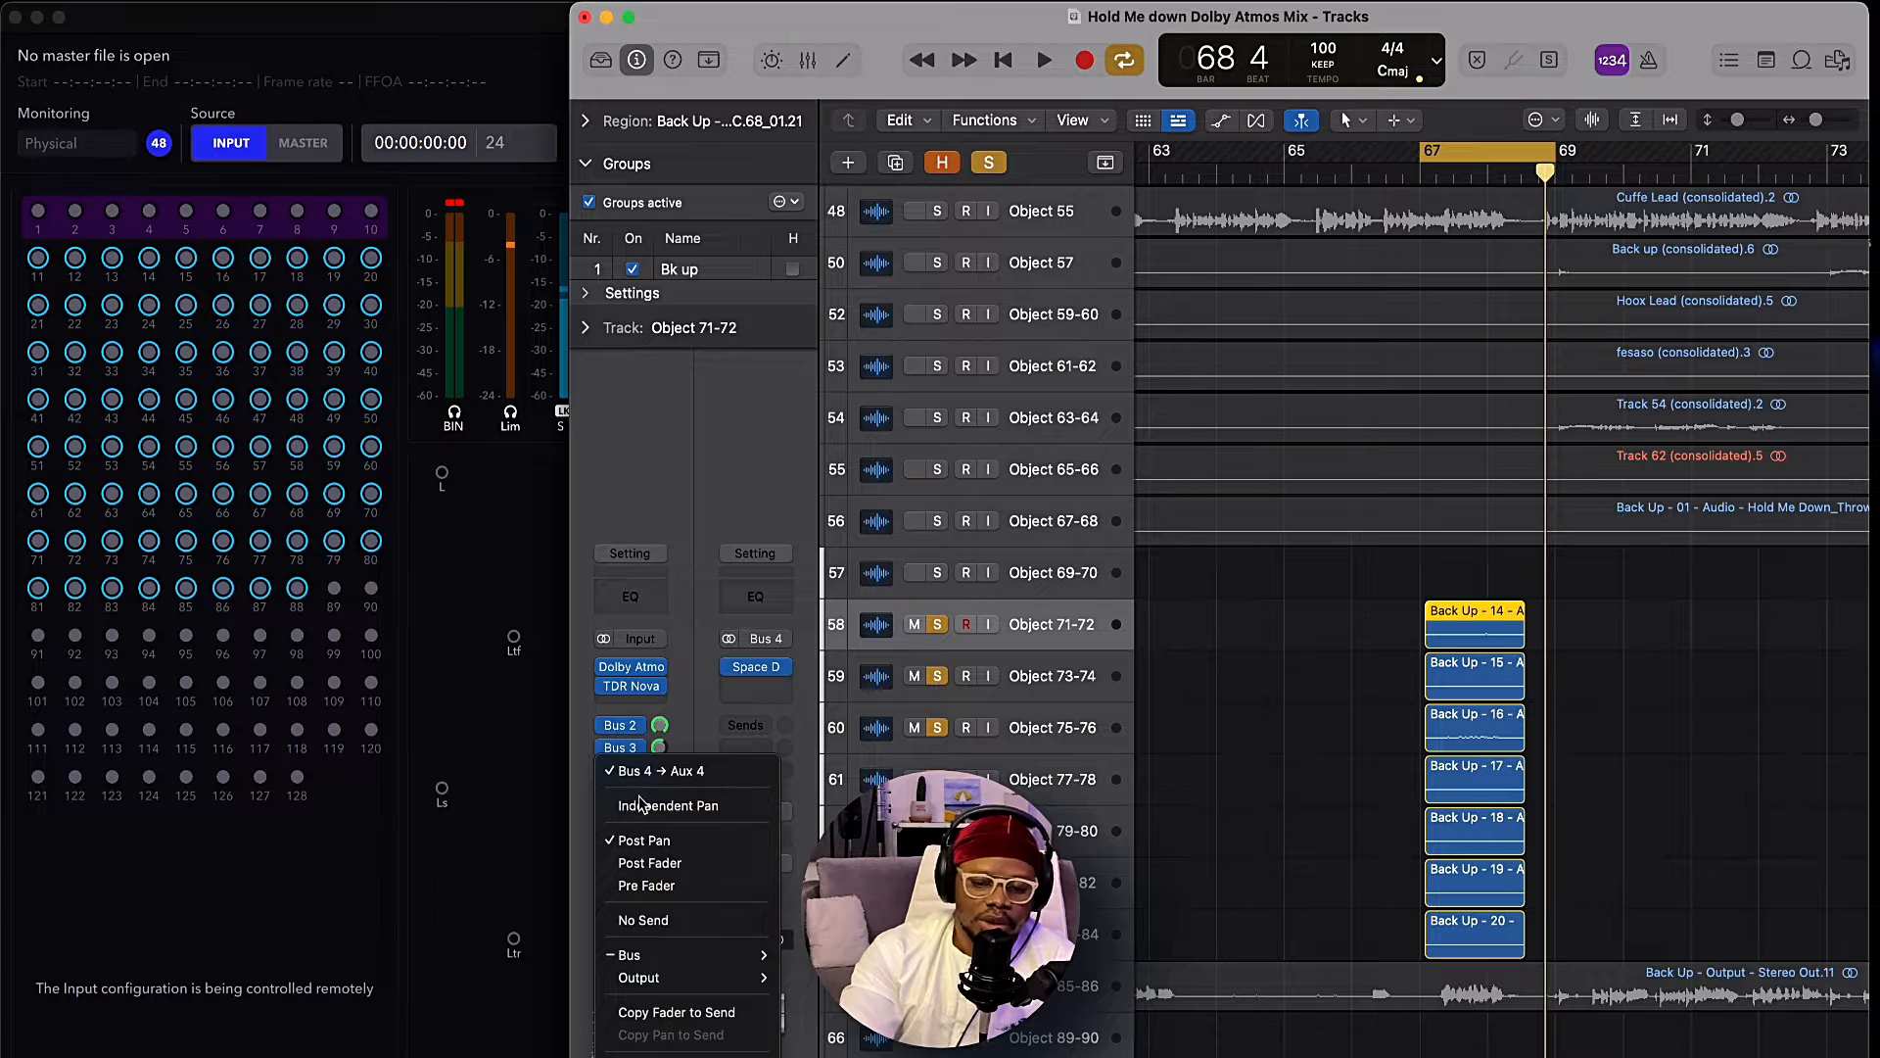
mouse_move(688, 955)
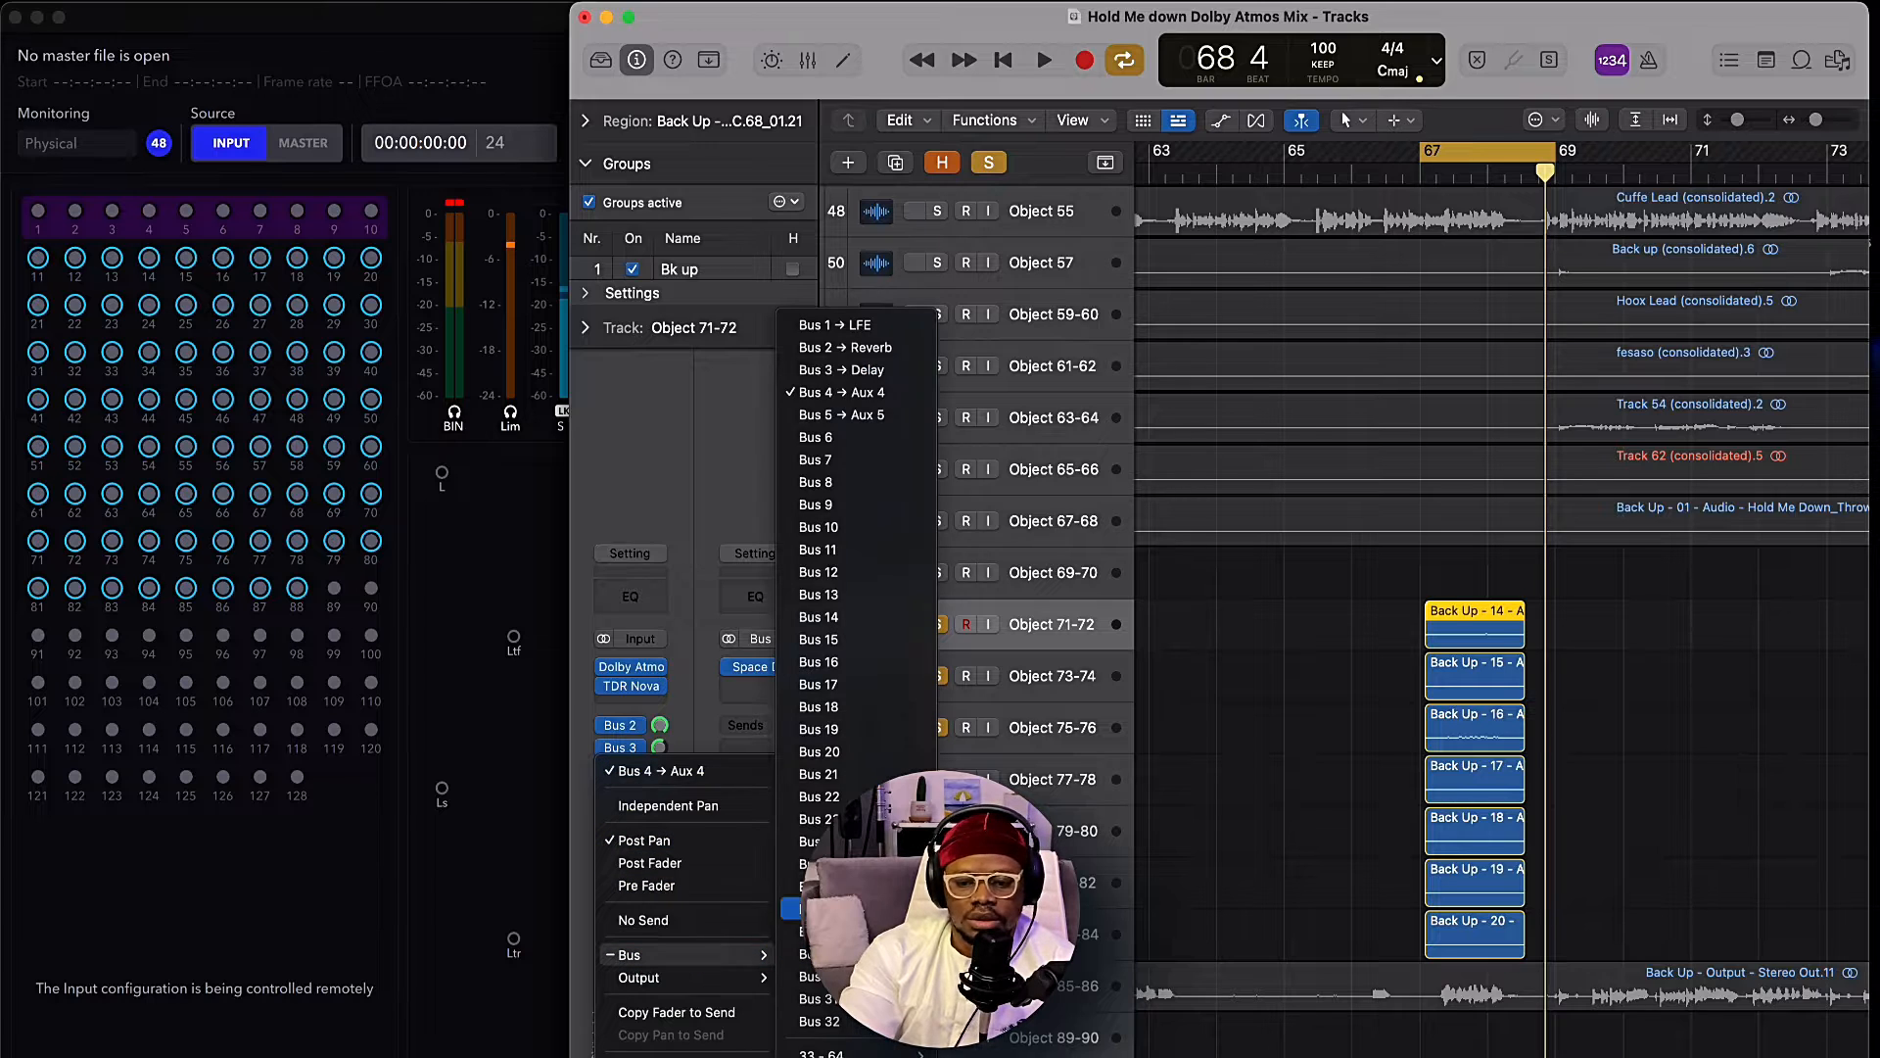
click(858, 415)
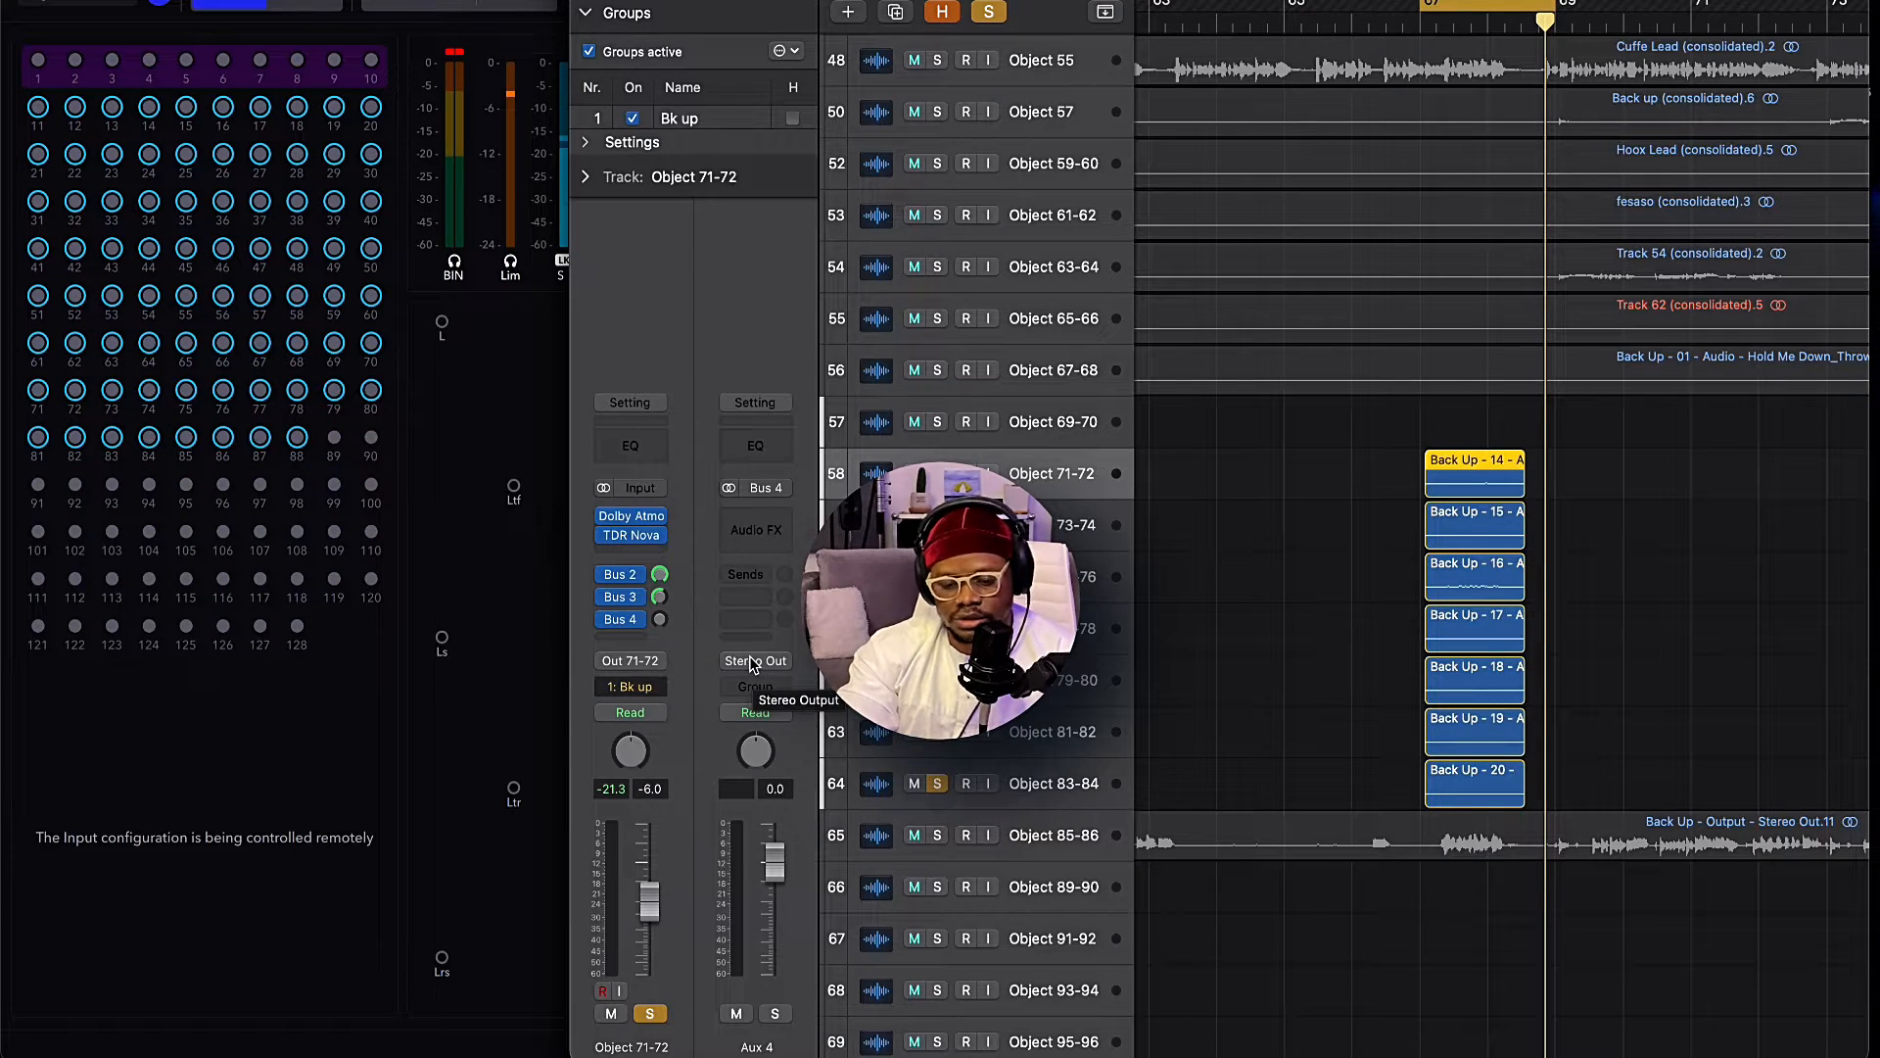
Route the Aux 4 channel to the Surround output and open its Surround Panner.
click(755, 812)
mouse_move(783, 731)
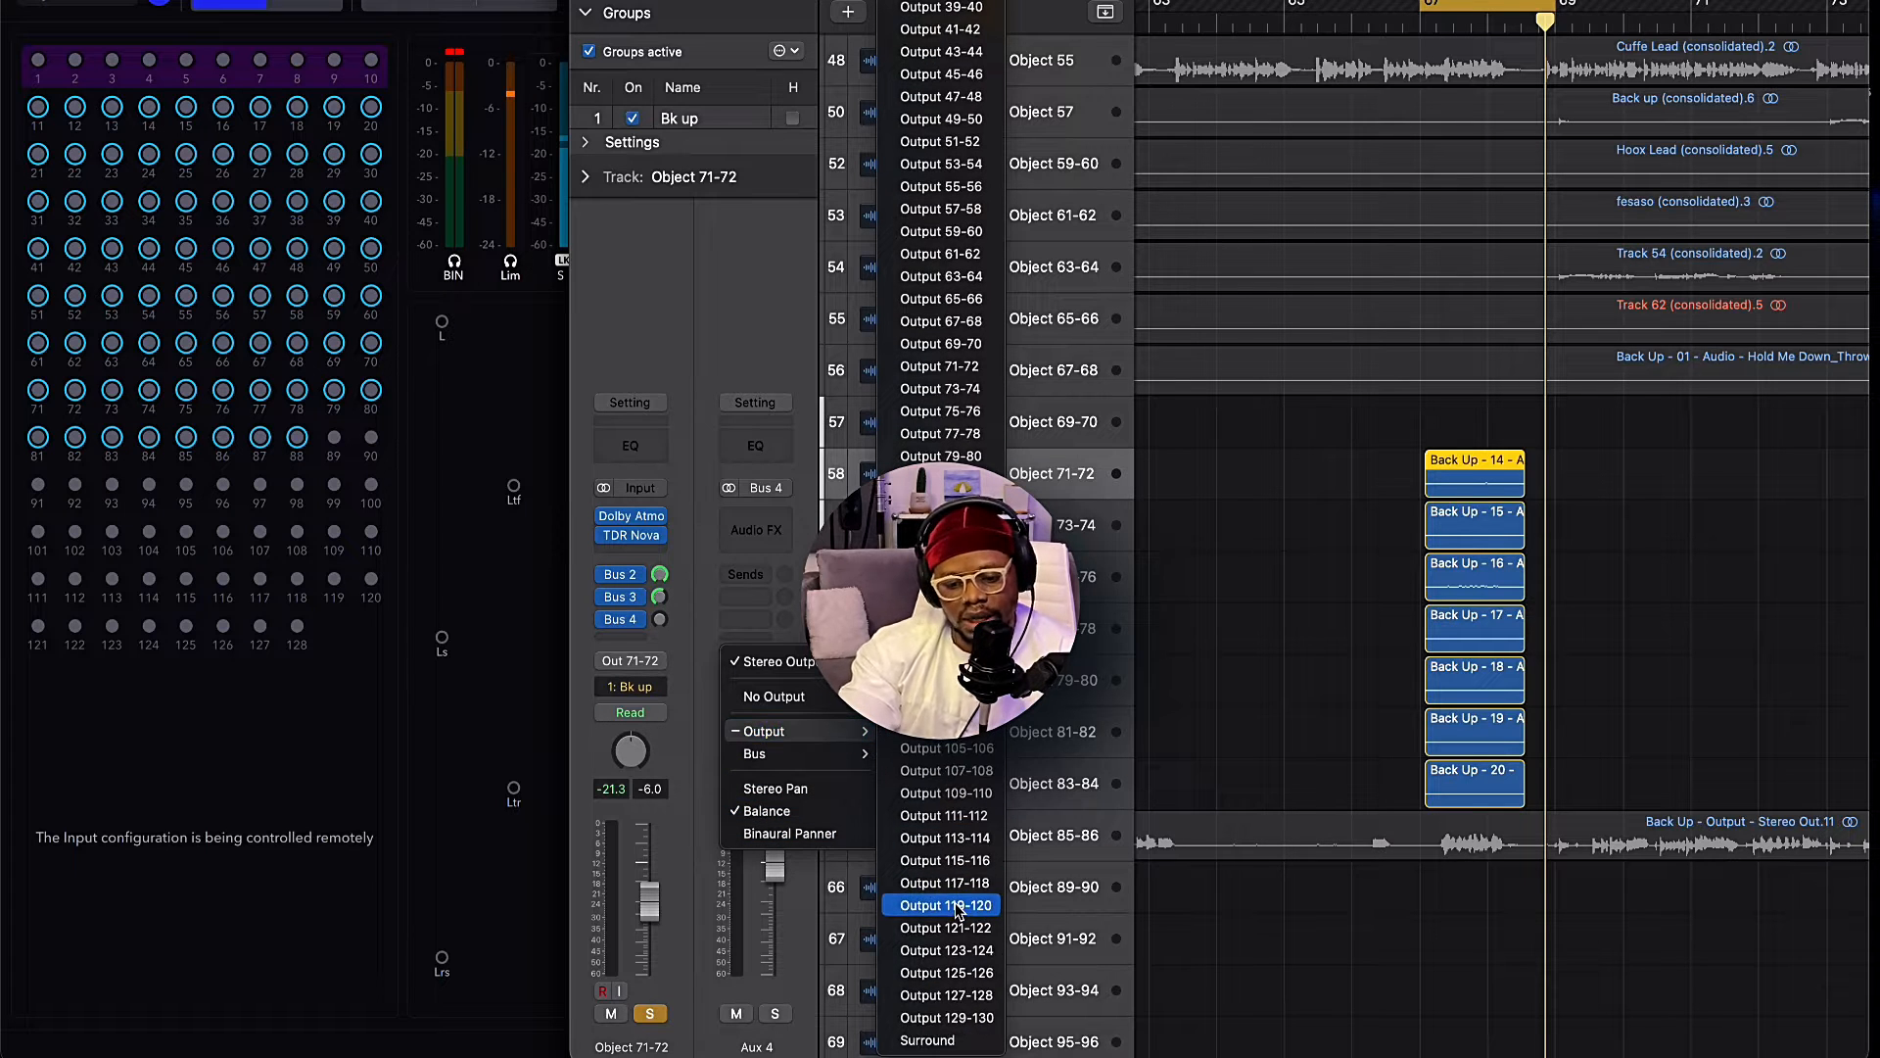
click(927, 1040)
double_click(757, 906)
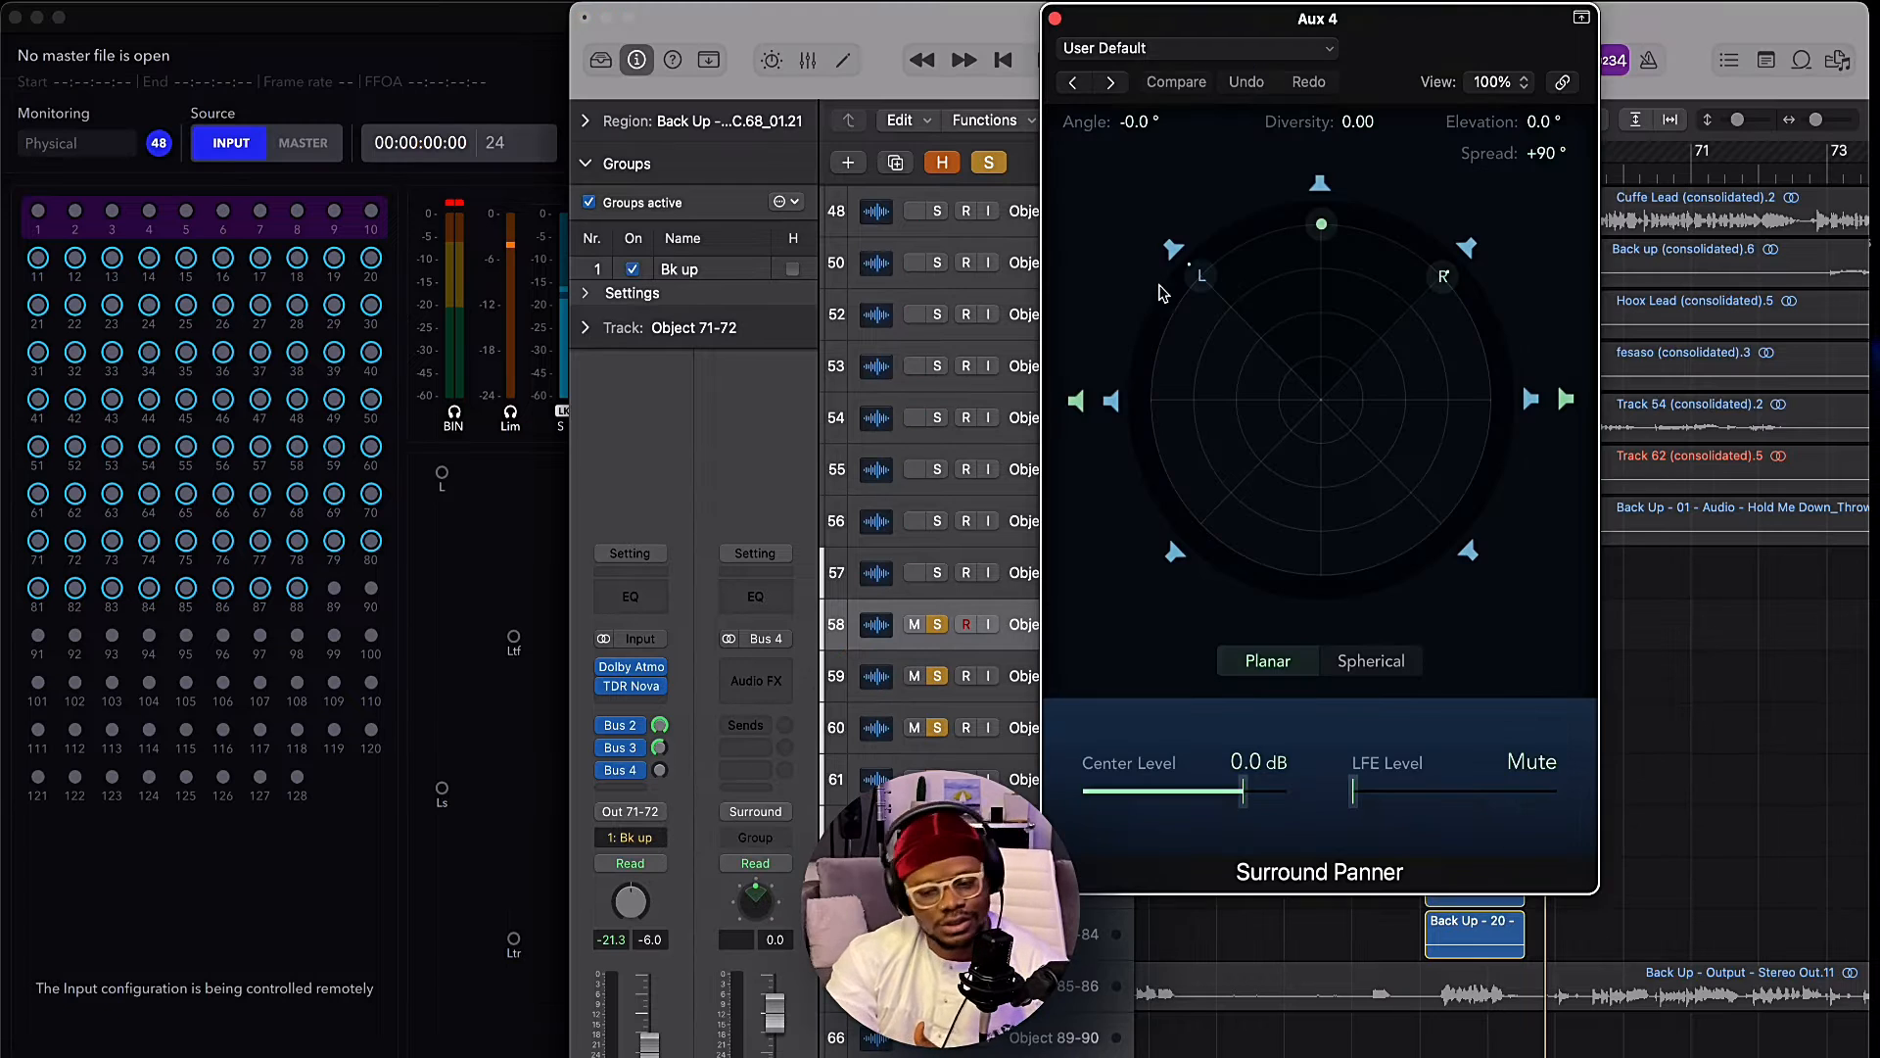
Close the Surround Panner and insert Space Designer in Stereo->7.1.2 format on the Aux 4 channel, closing its window.
drag(1246, 18, 1261, 149)
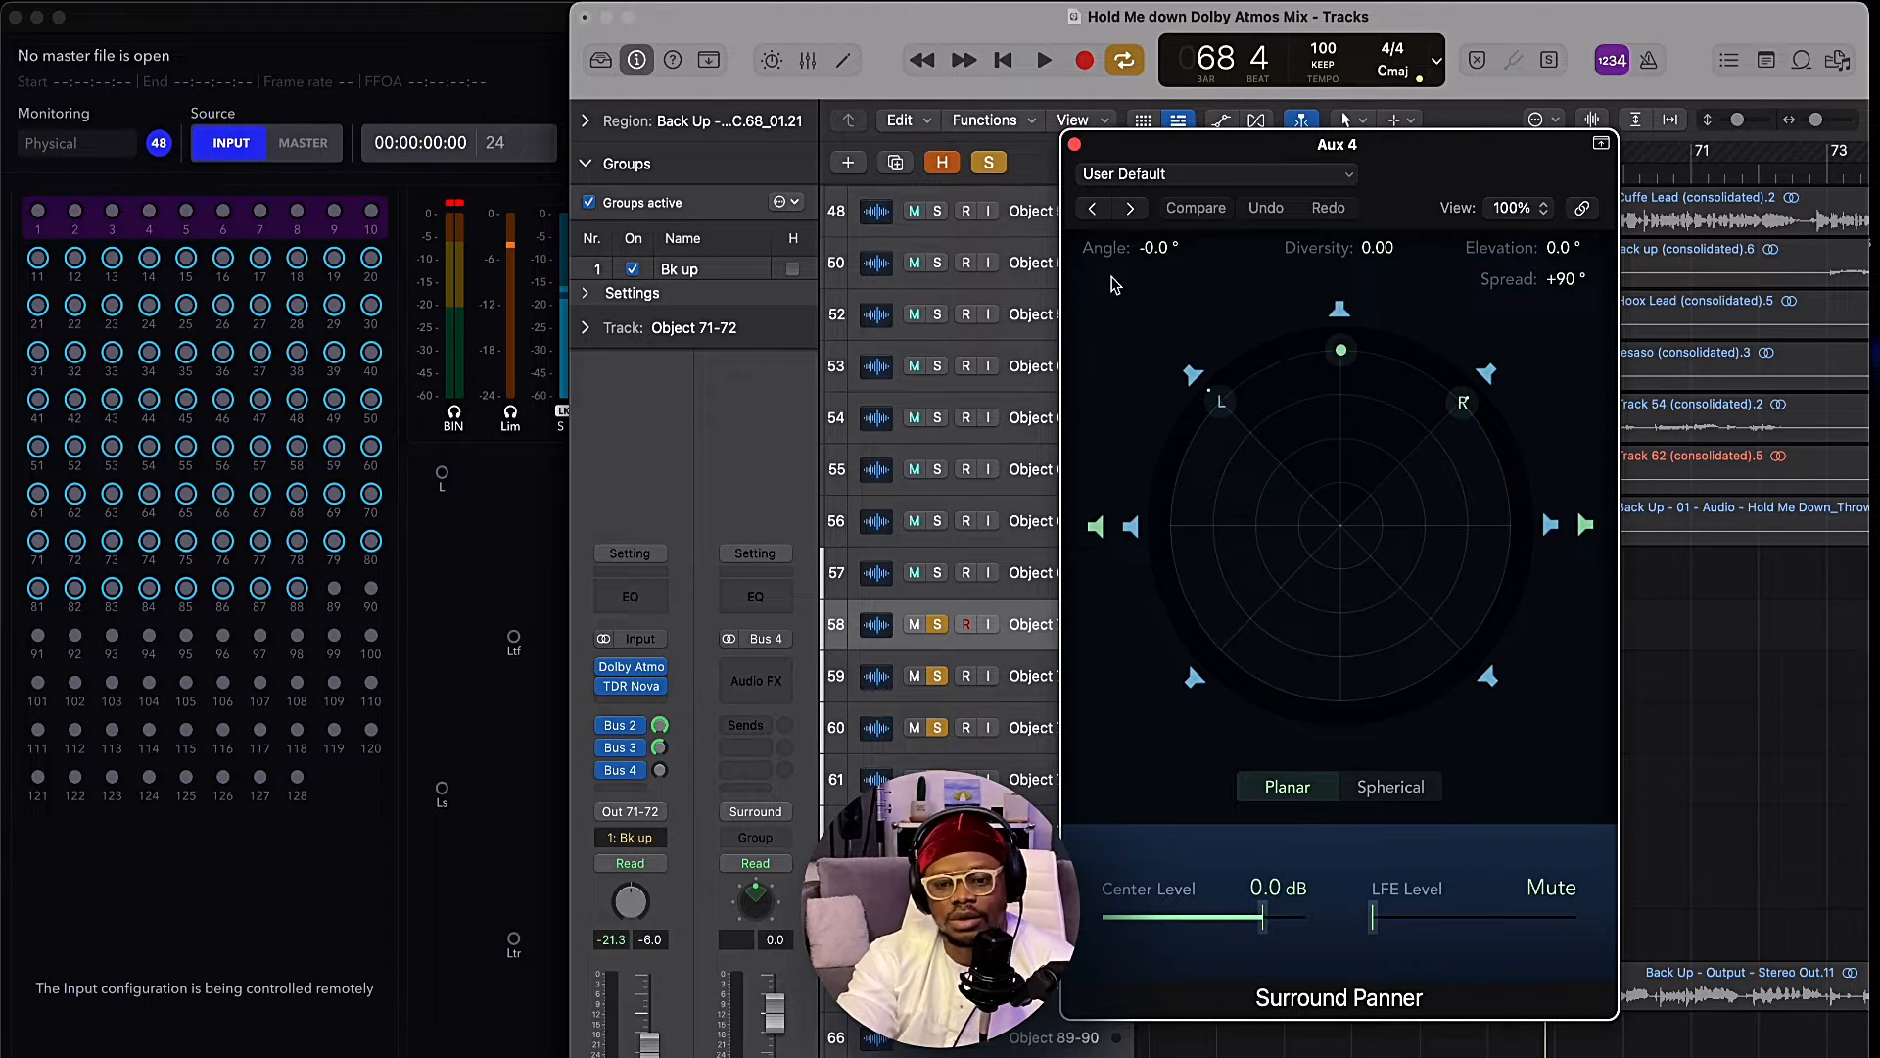
click(1074, 144)
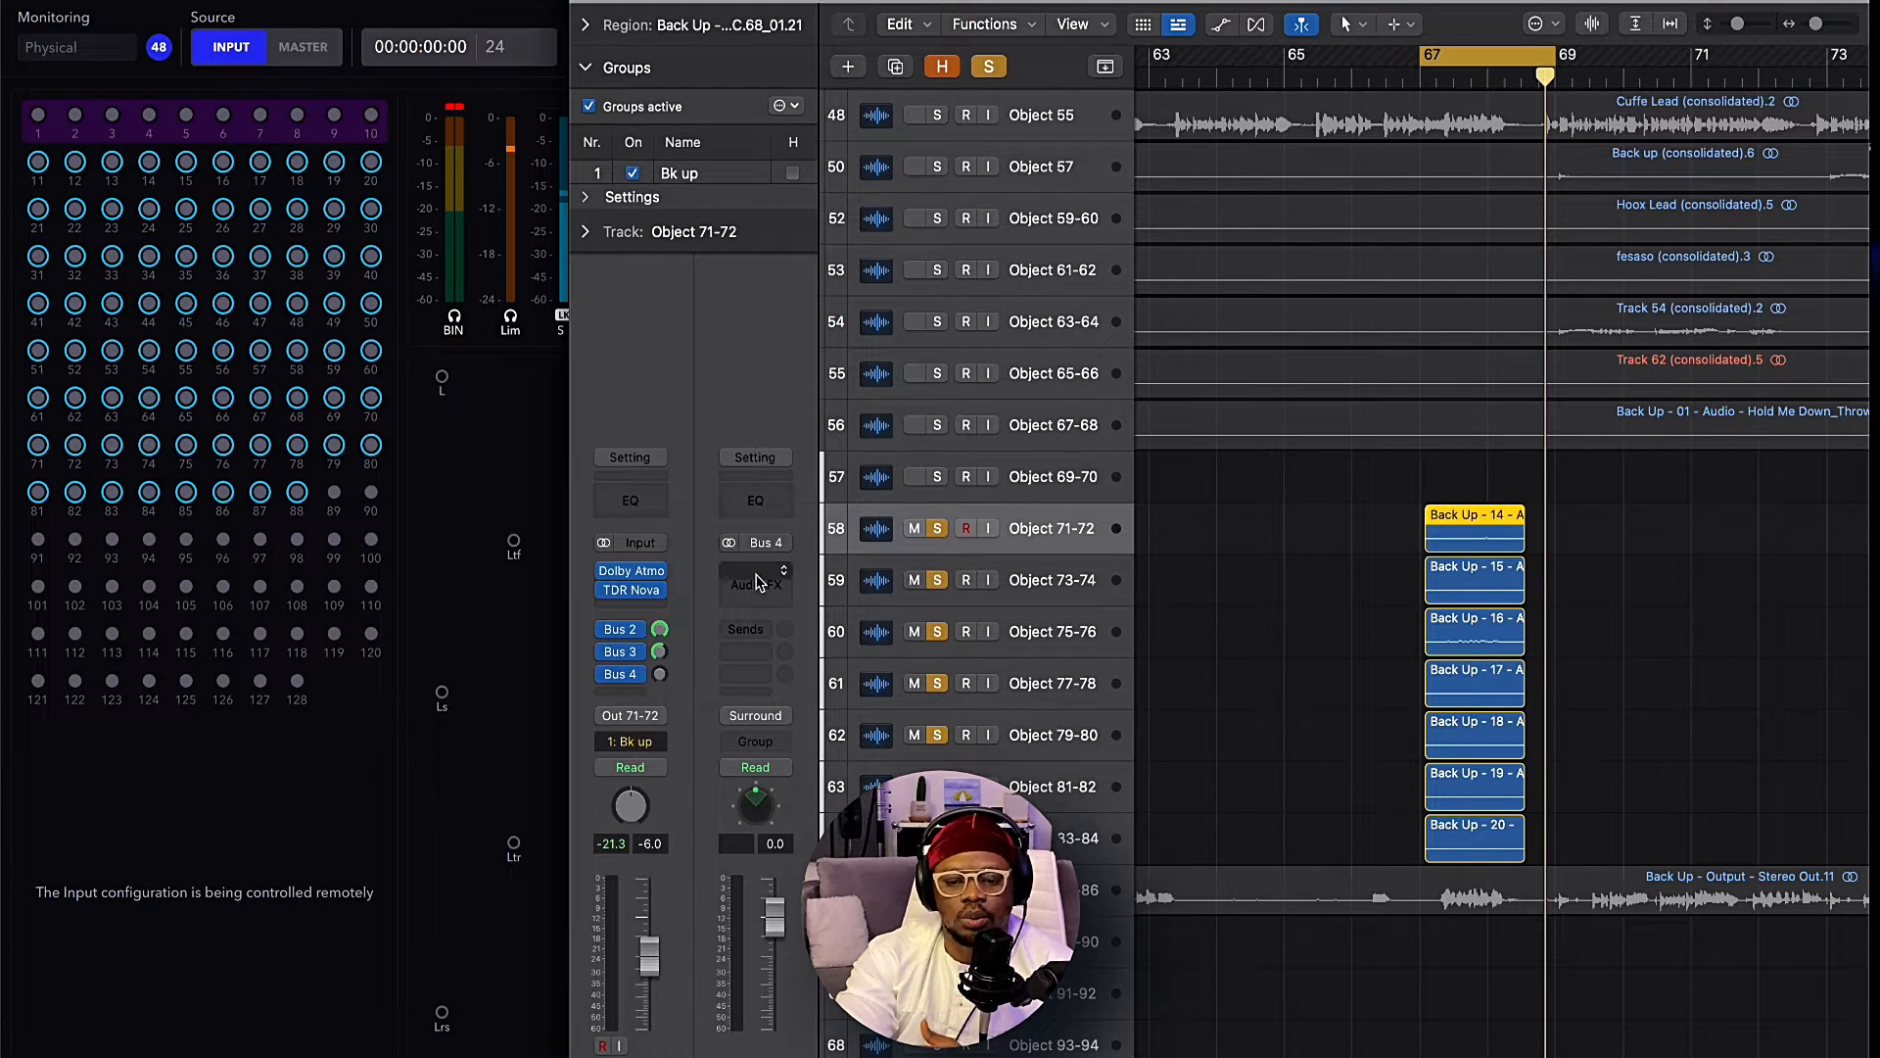
click(759, 582)
mouse_move(832, 662)
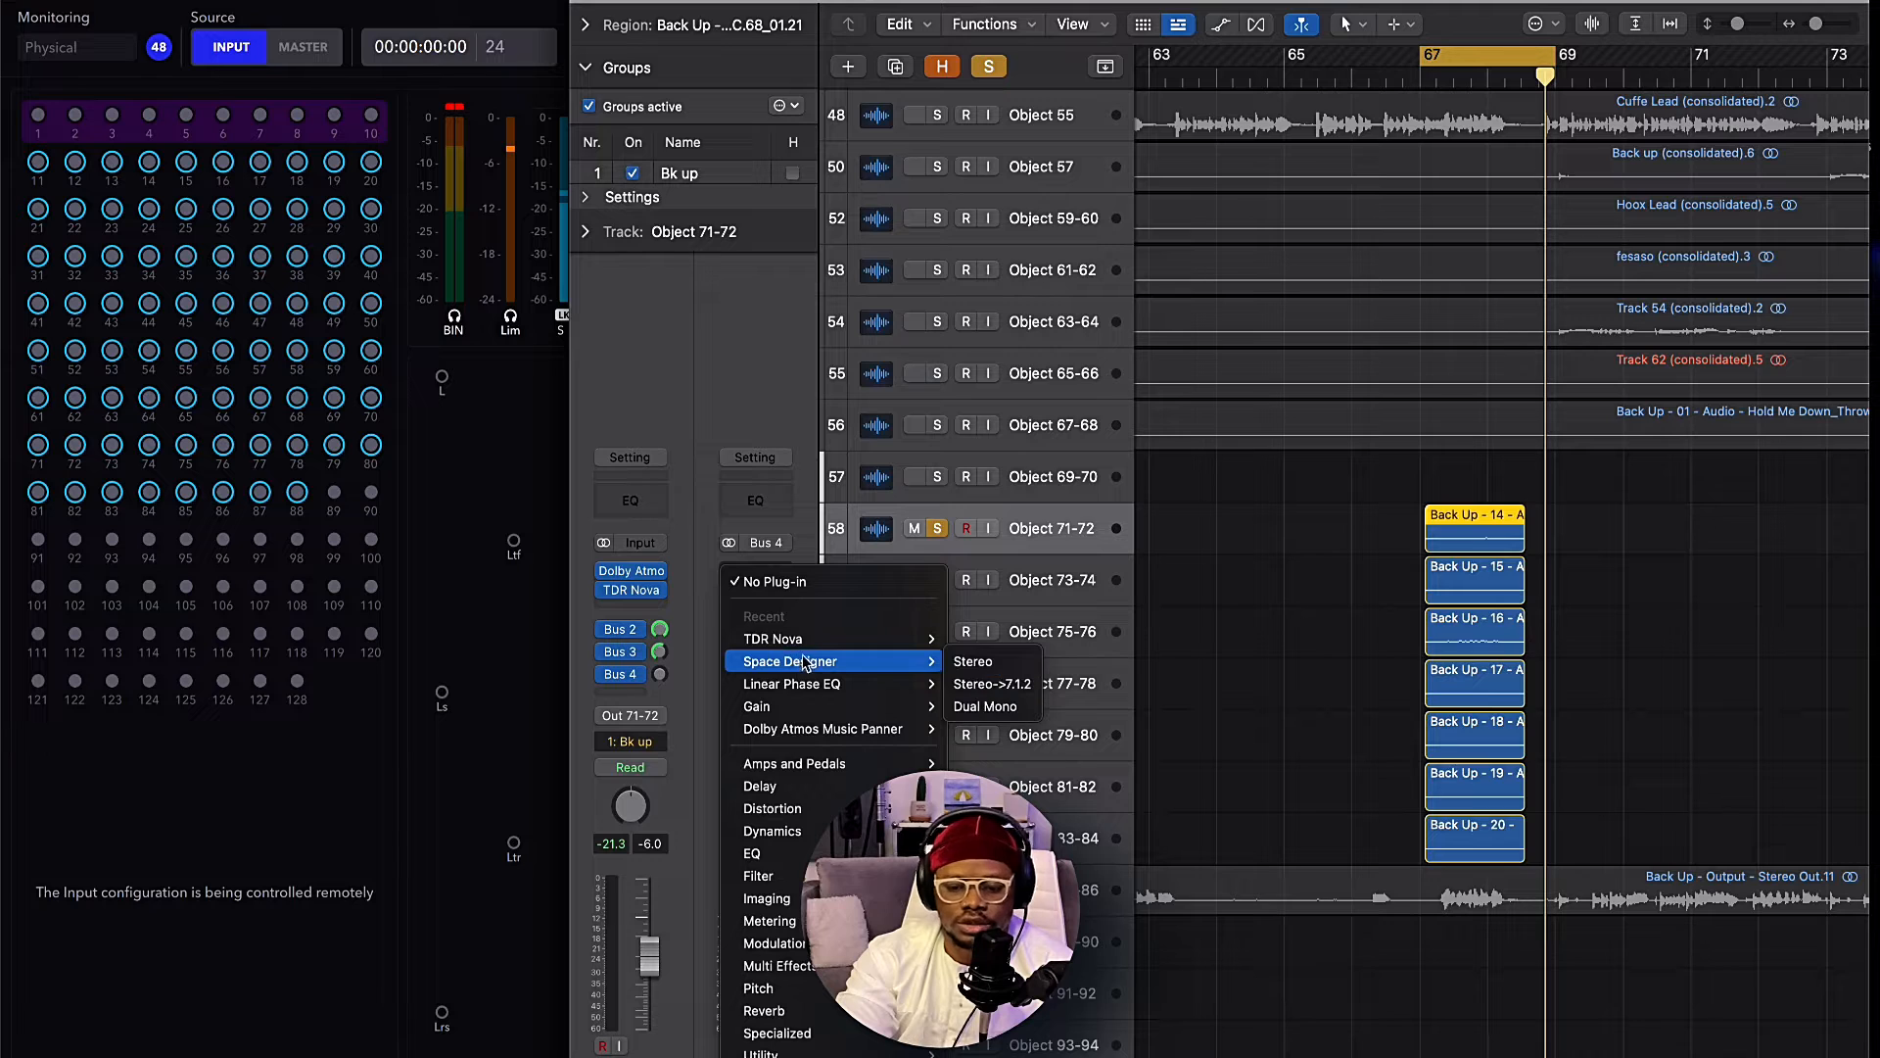
click(991, 686)
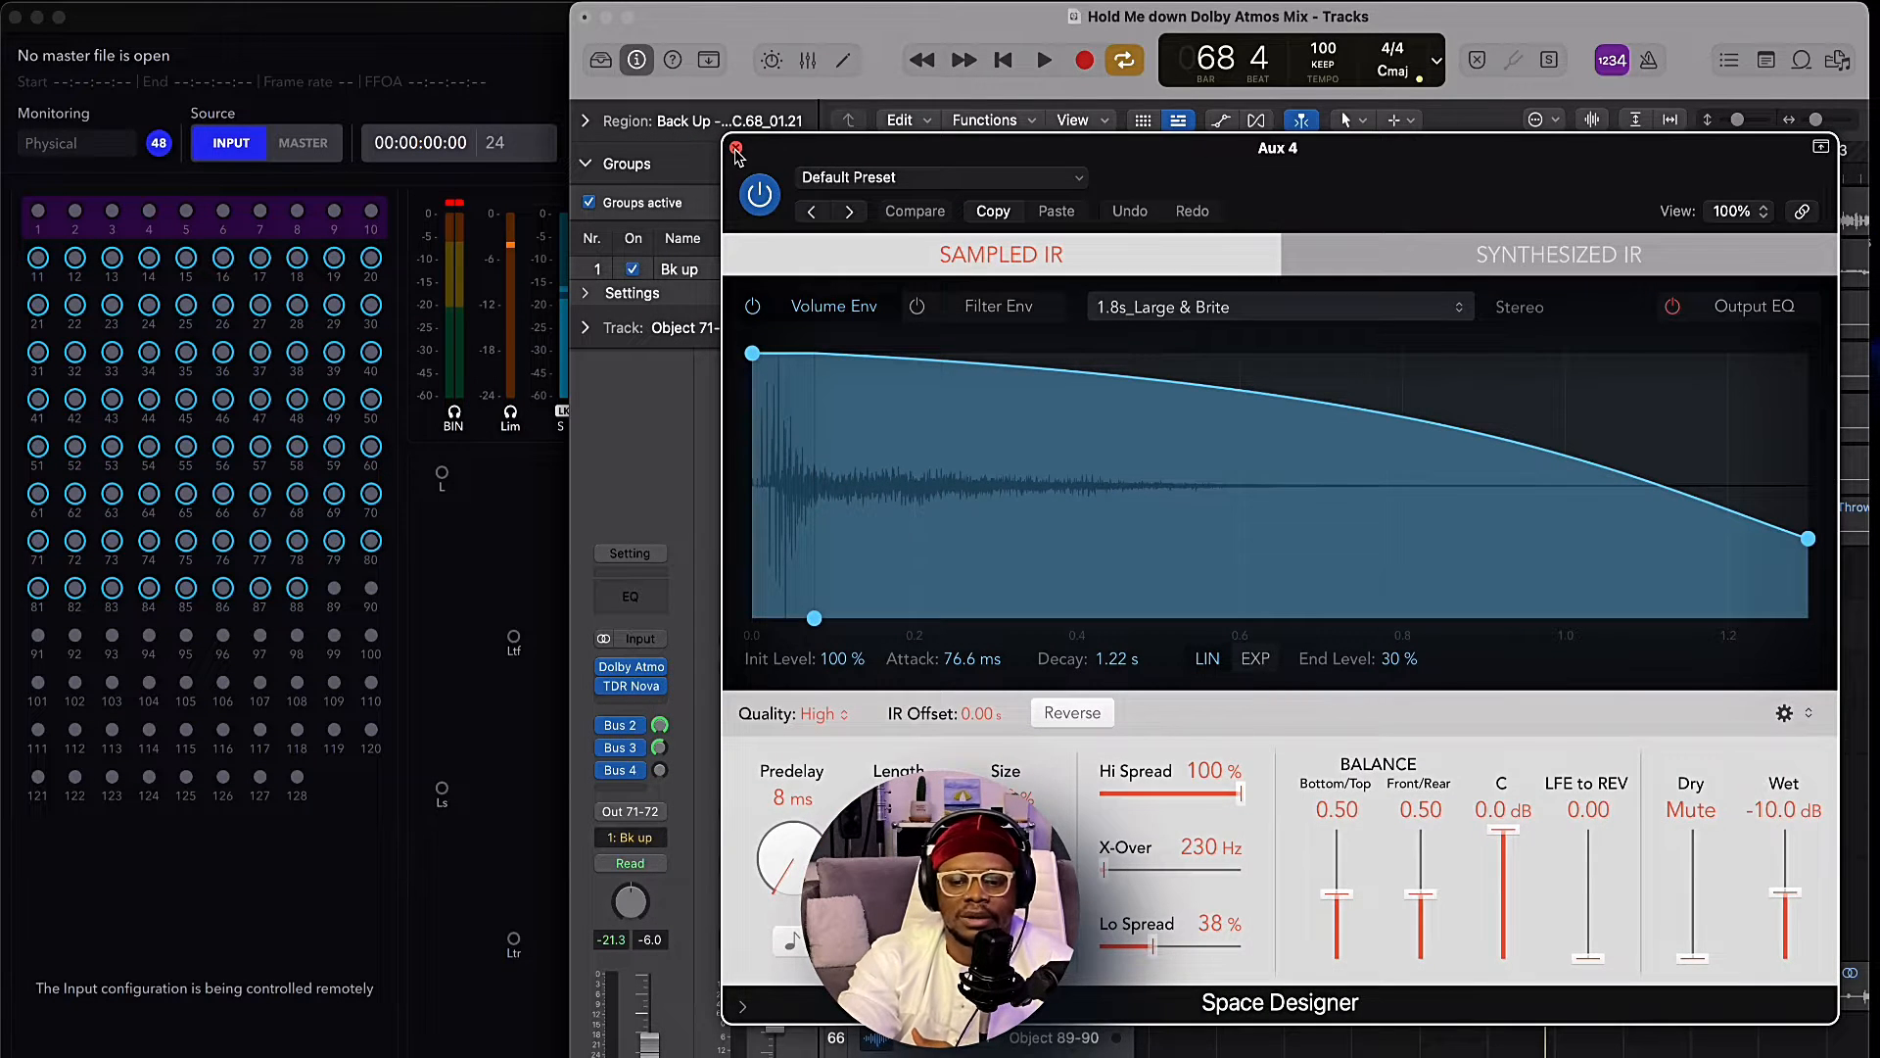
click(736, 148)
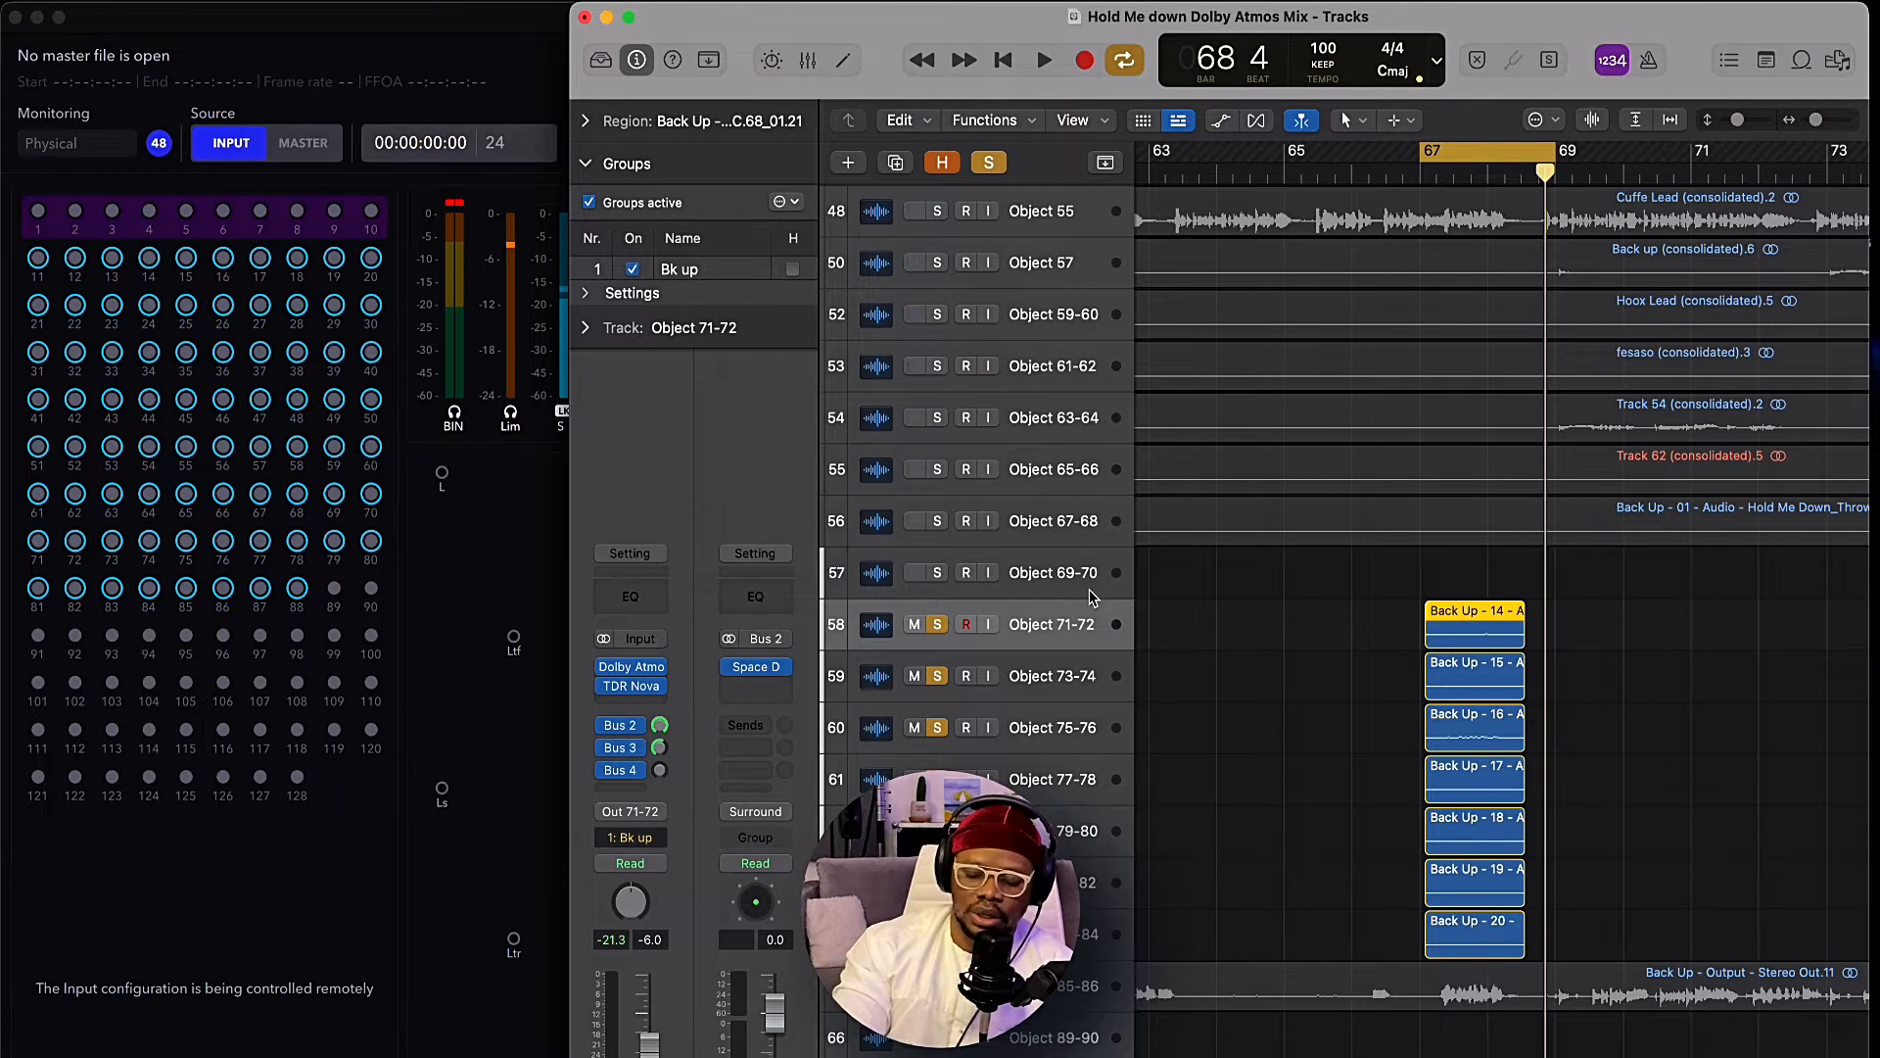
Reselect the Object 71-72 track, bring up its Bus 2 Reverb channel and audition the soloed backup vocals at bar 67.
click(1048, 685)
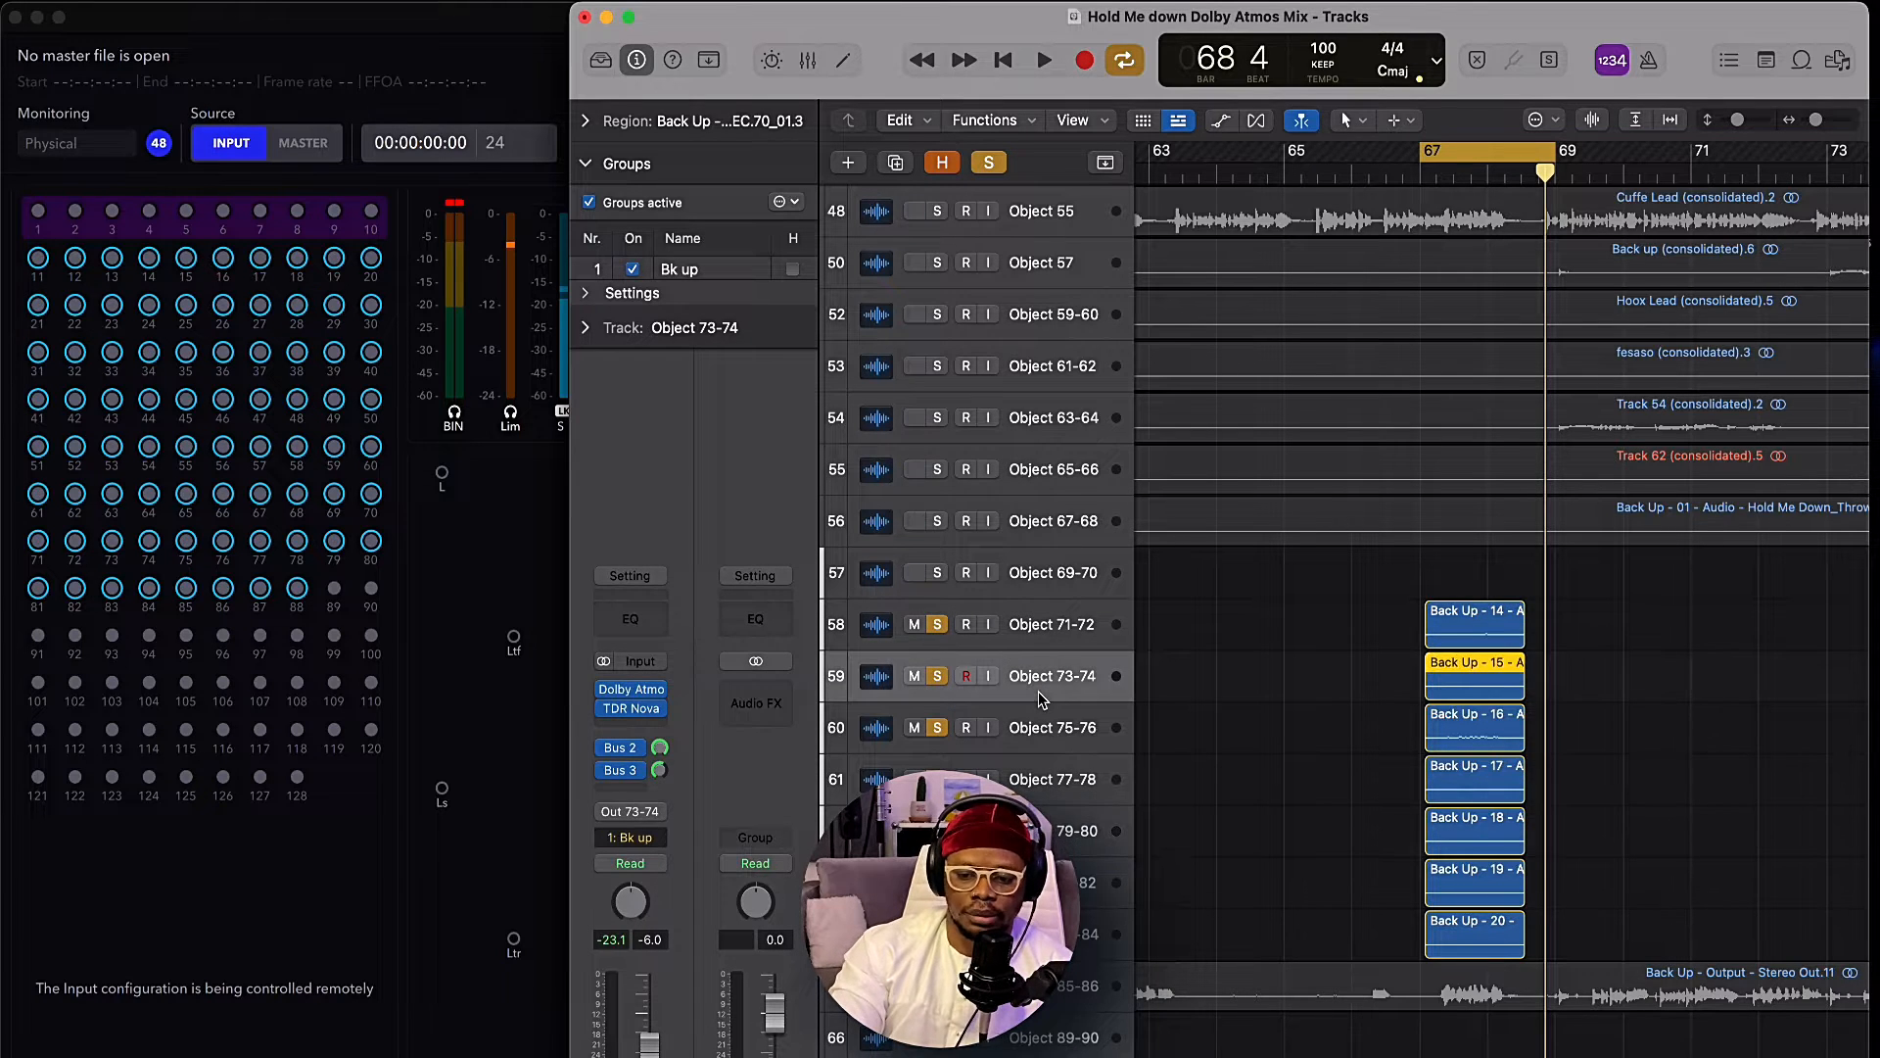
click(1033, 636)
drag(660, 725, 660, 669)
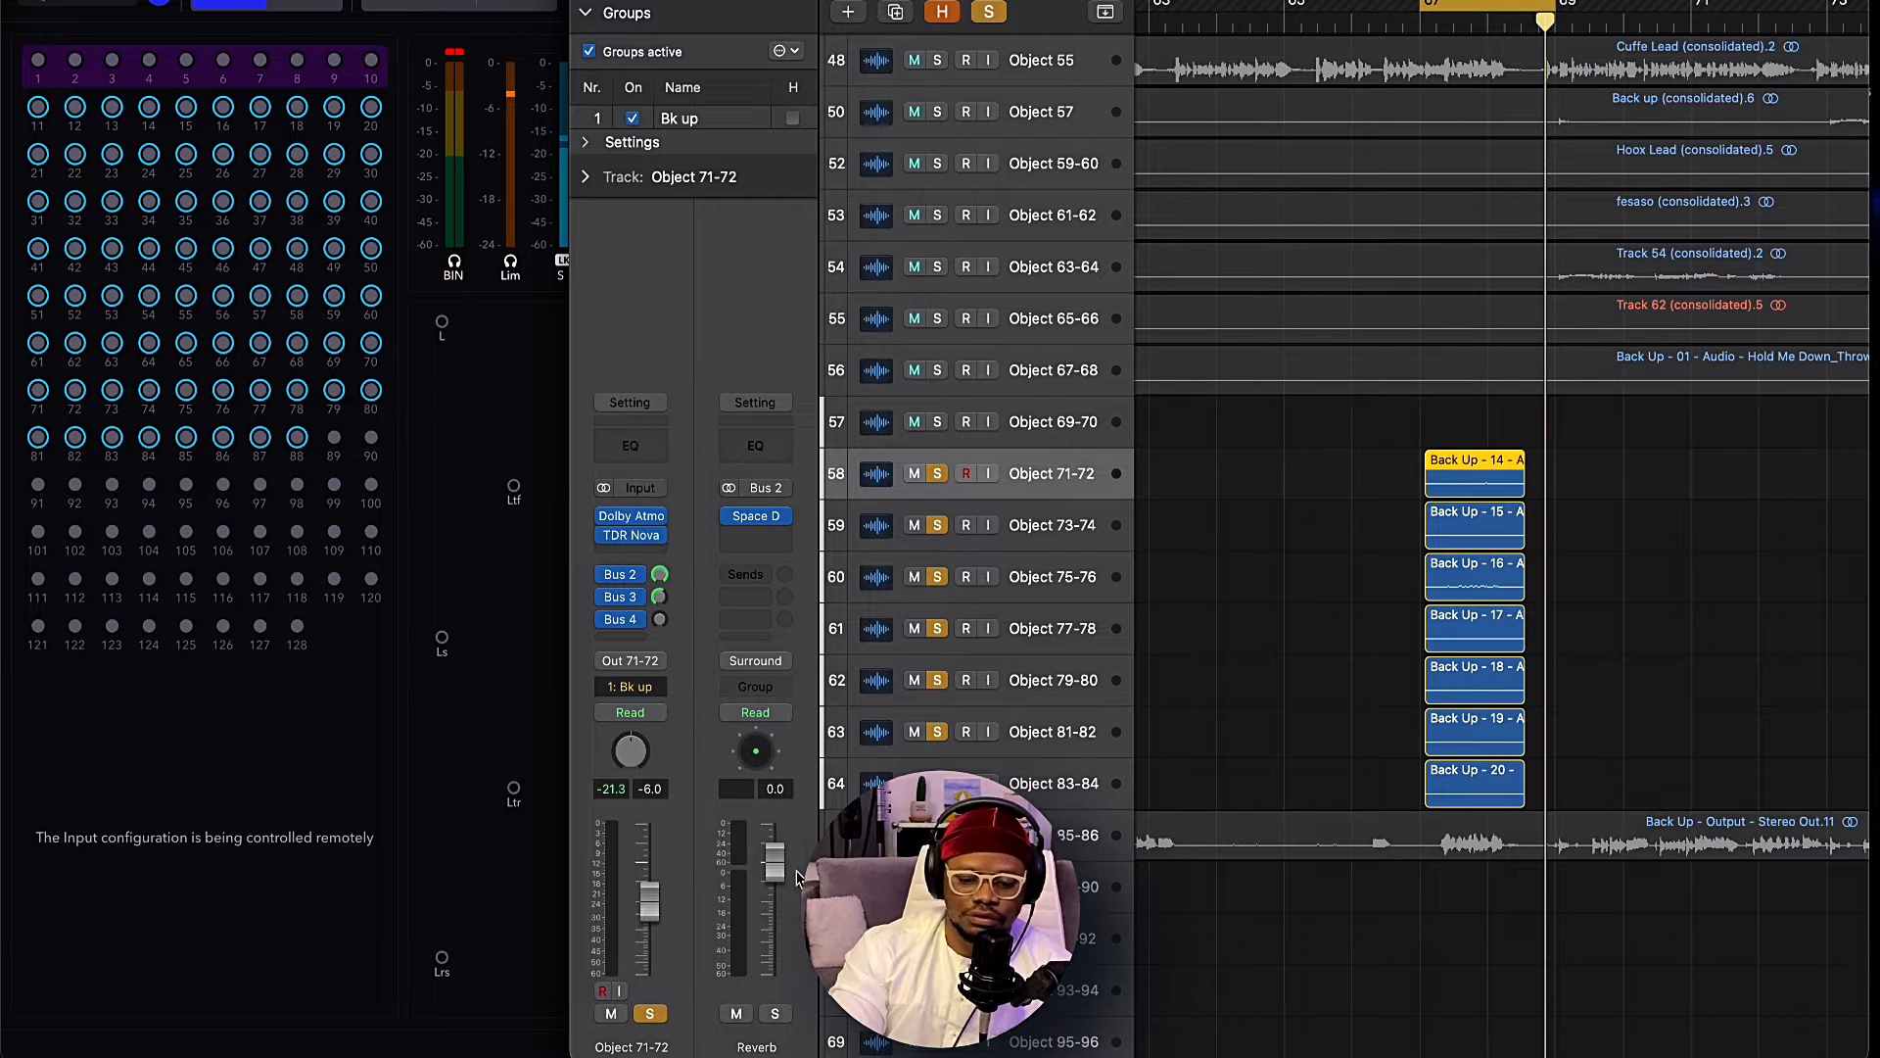
mouse_move(774, 862)
mouse_down()
mouse_move(774, 830)
mouse_move(774, 871)
mouse_up()
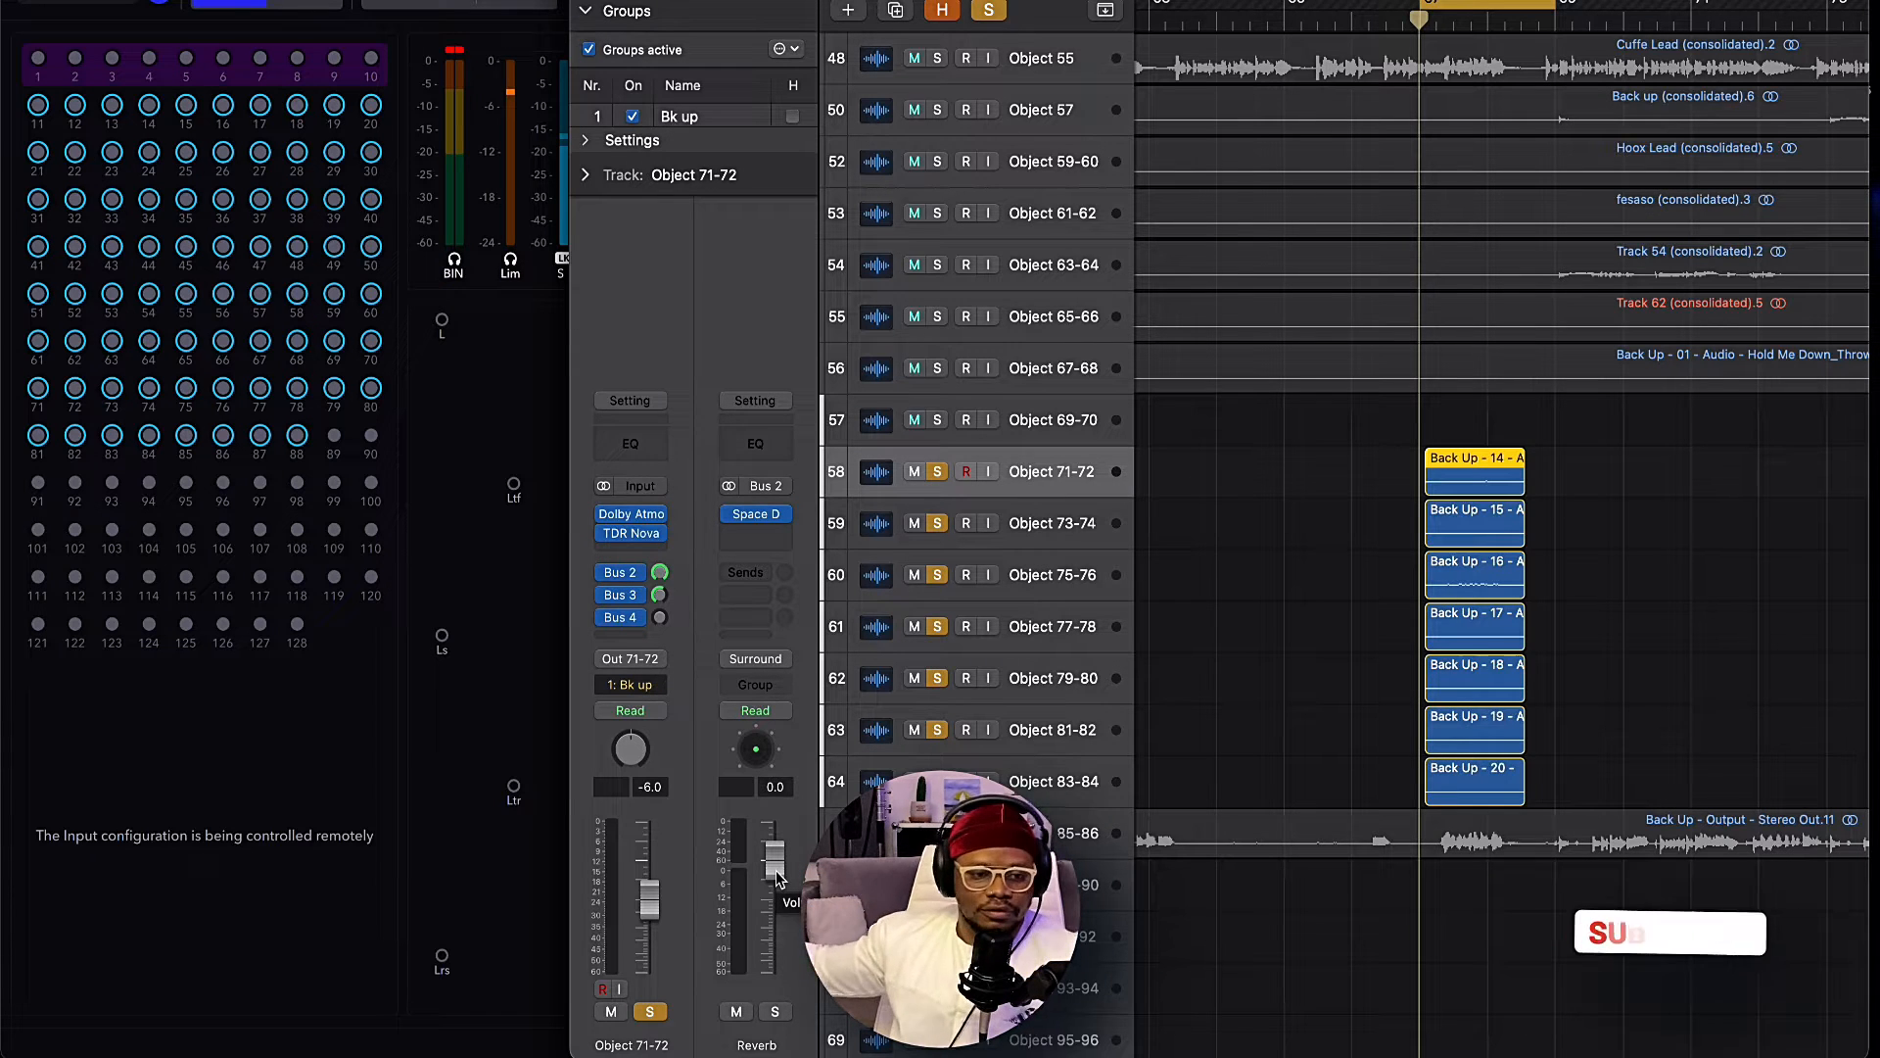
key(space)
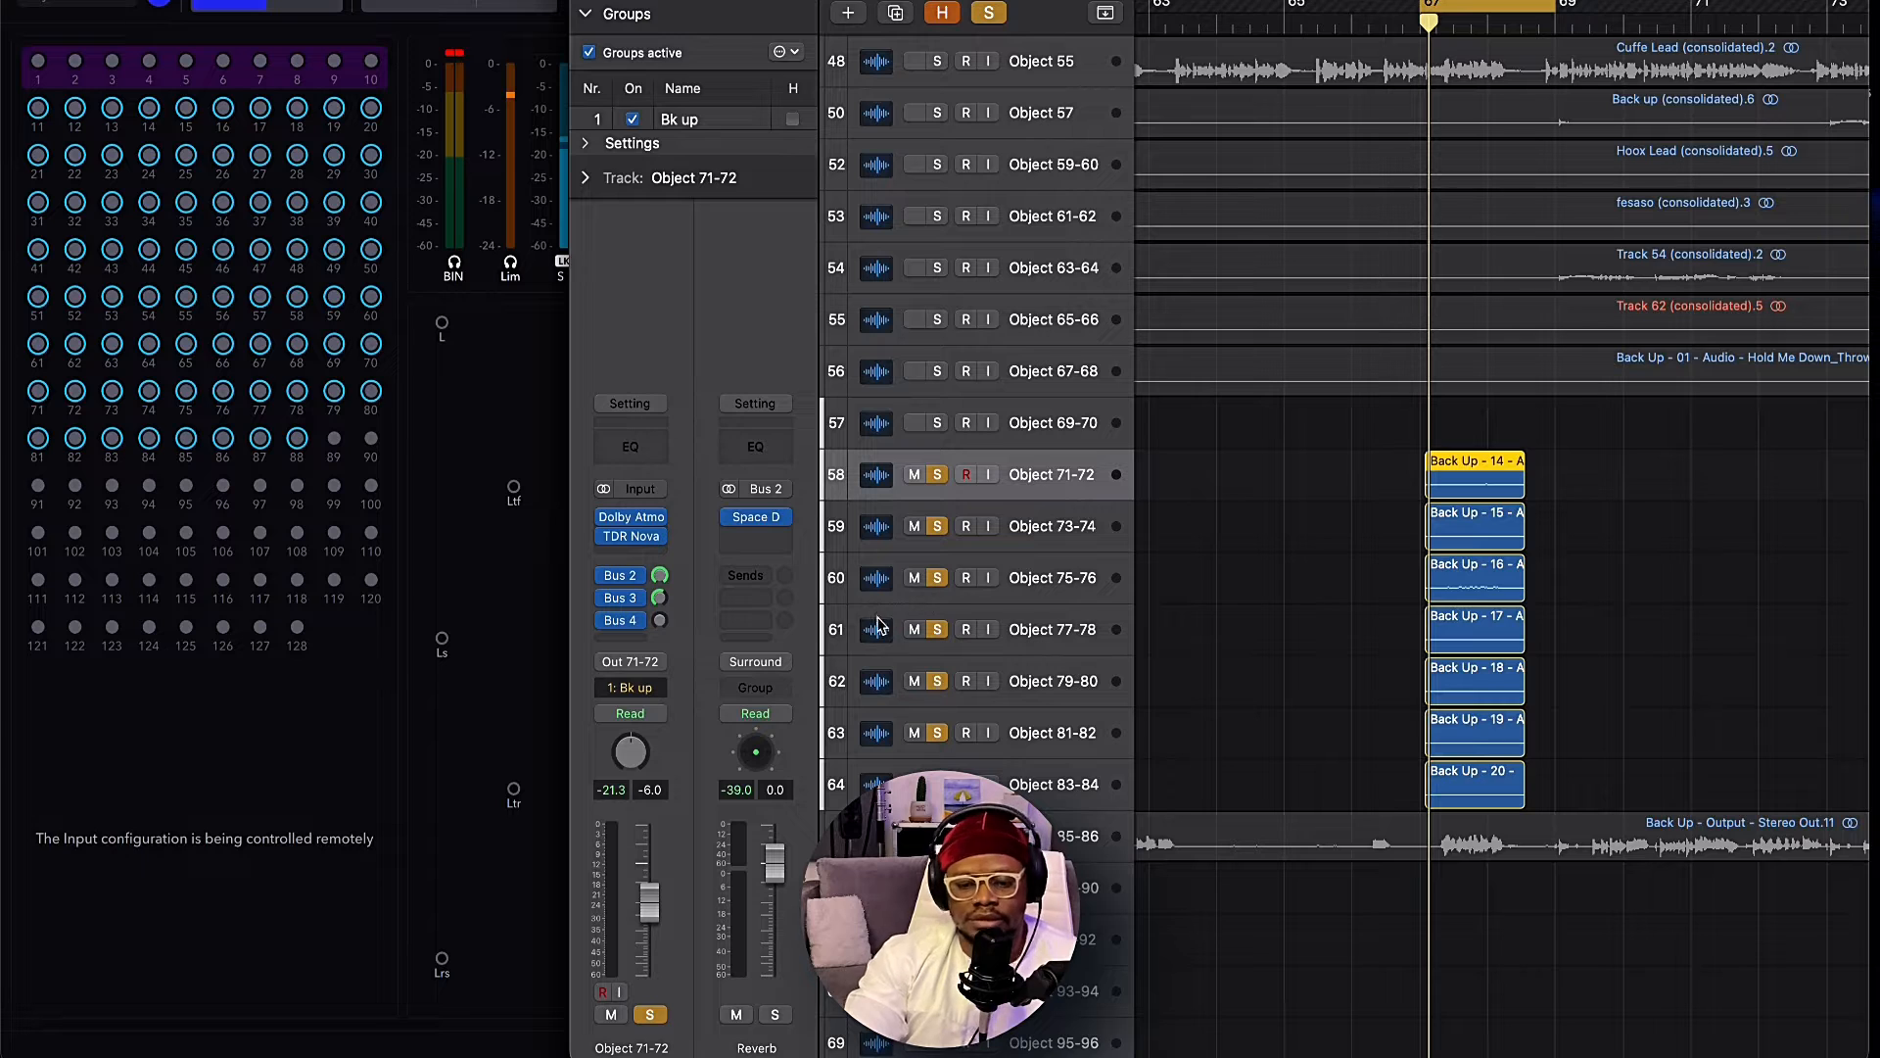
Turn off the Object 71-72 solo, clear all remaining solos and listen to the full mix from bar 67.
click(649, 1014)
click(611, 1014)
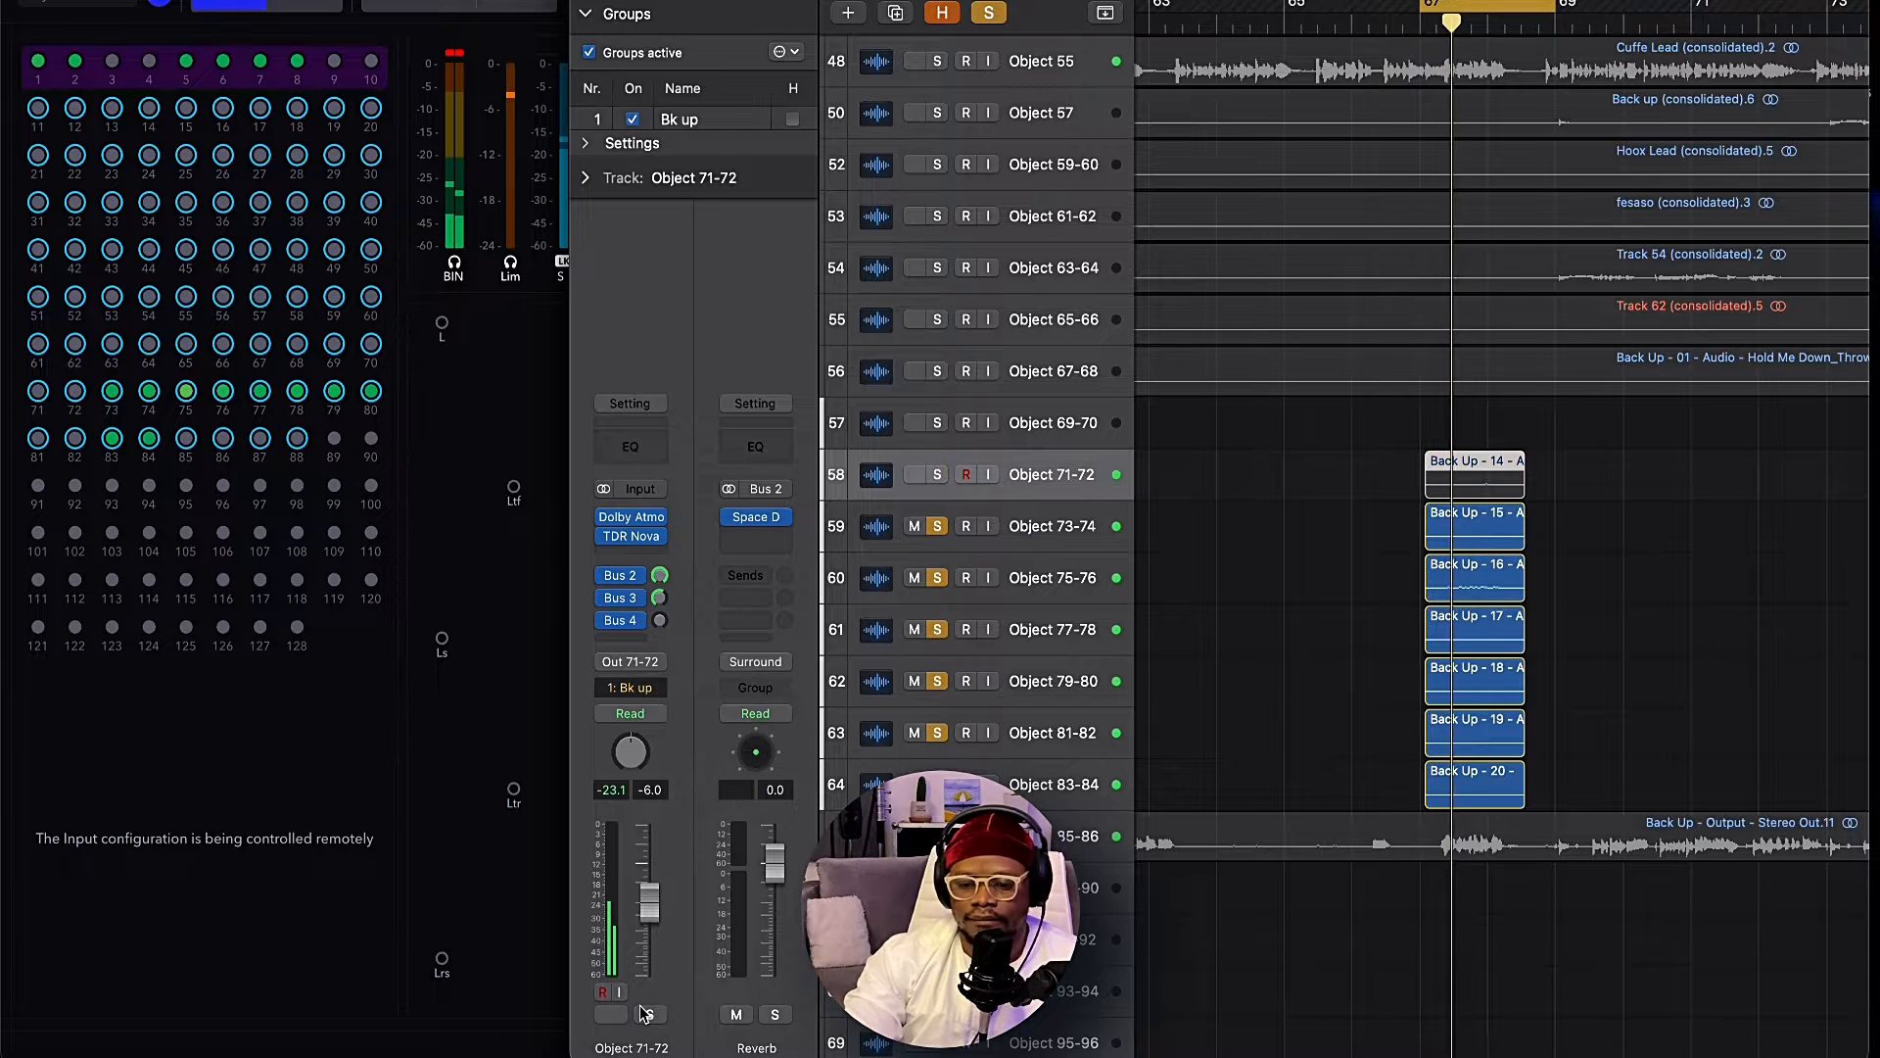
click(989, 14)
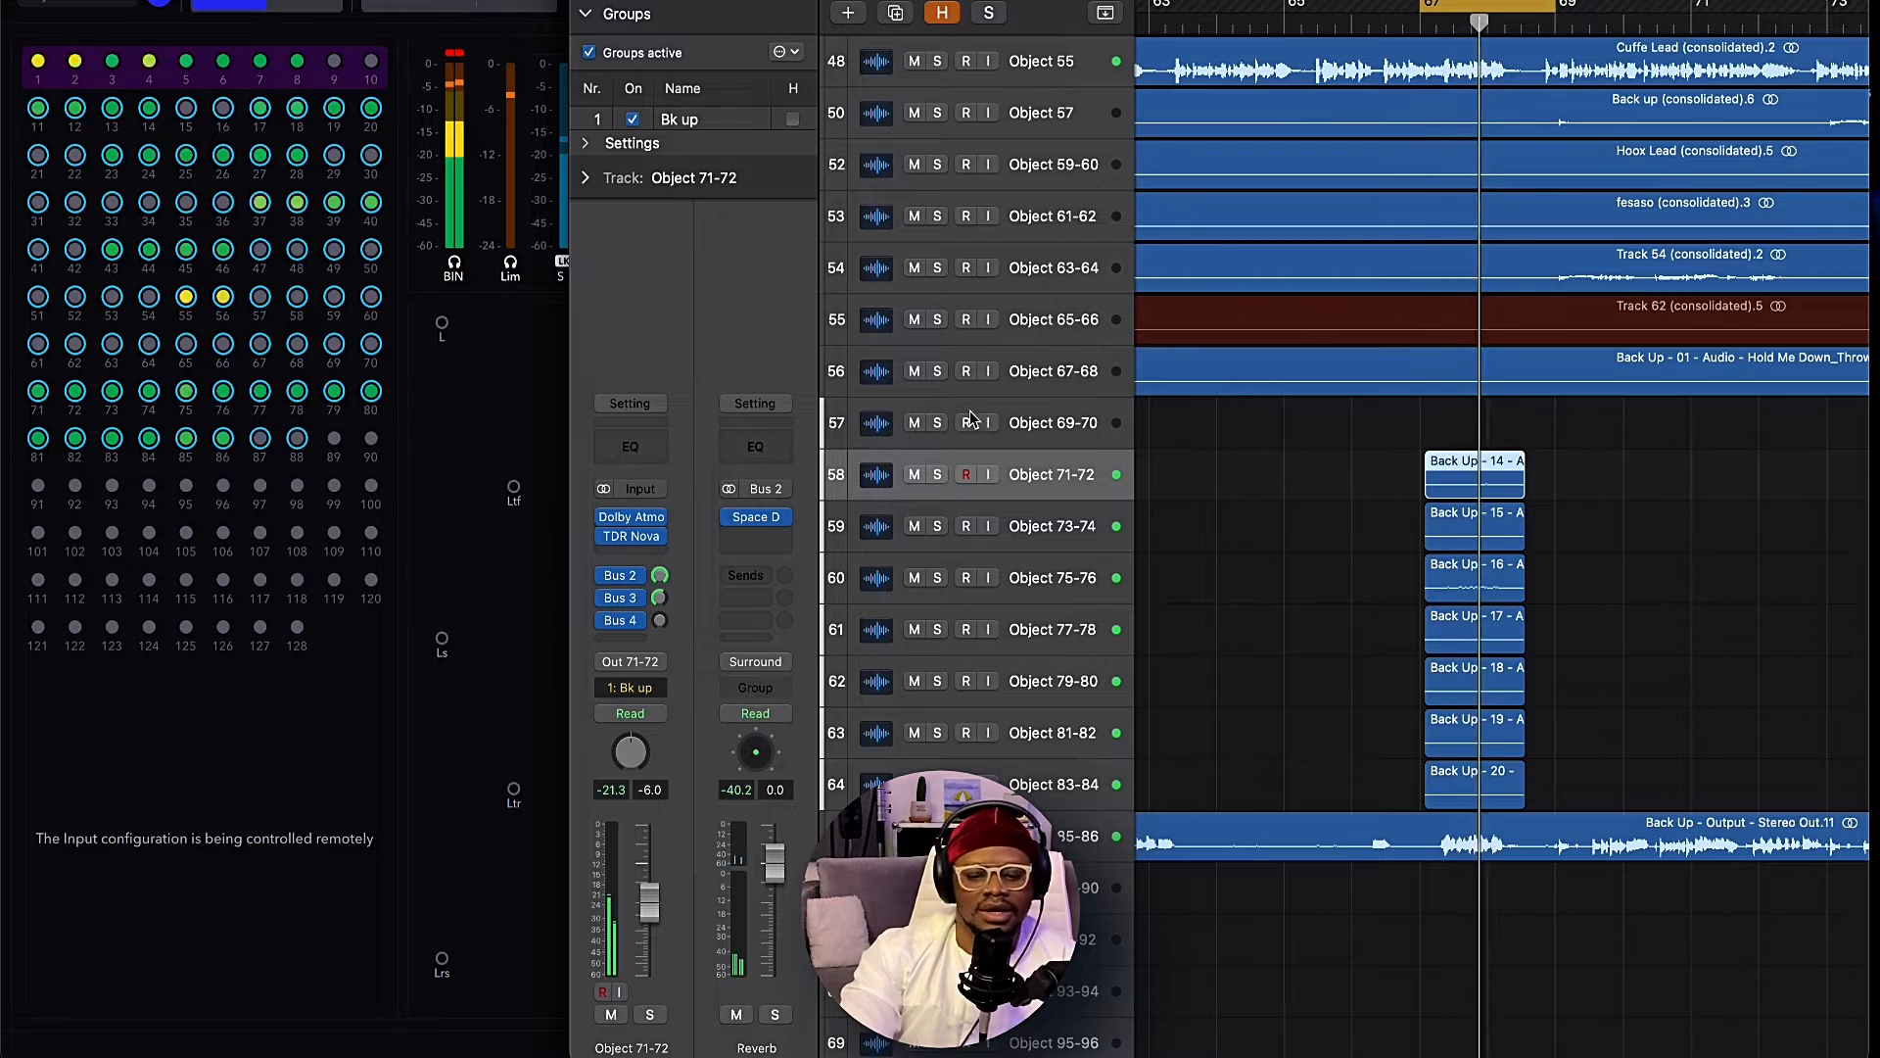
scroll(1088, 433, up, 3)
scroll(1089, 438, down, 4)
key(space)
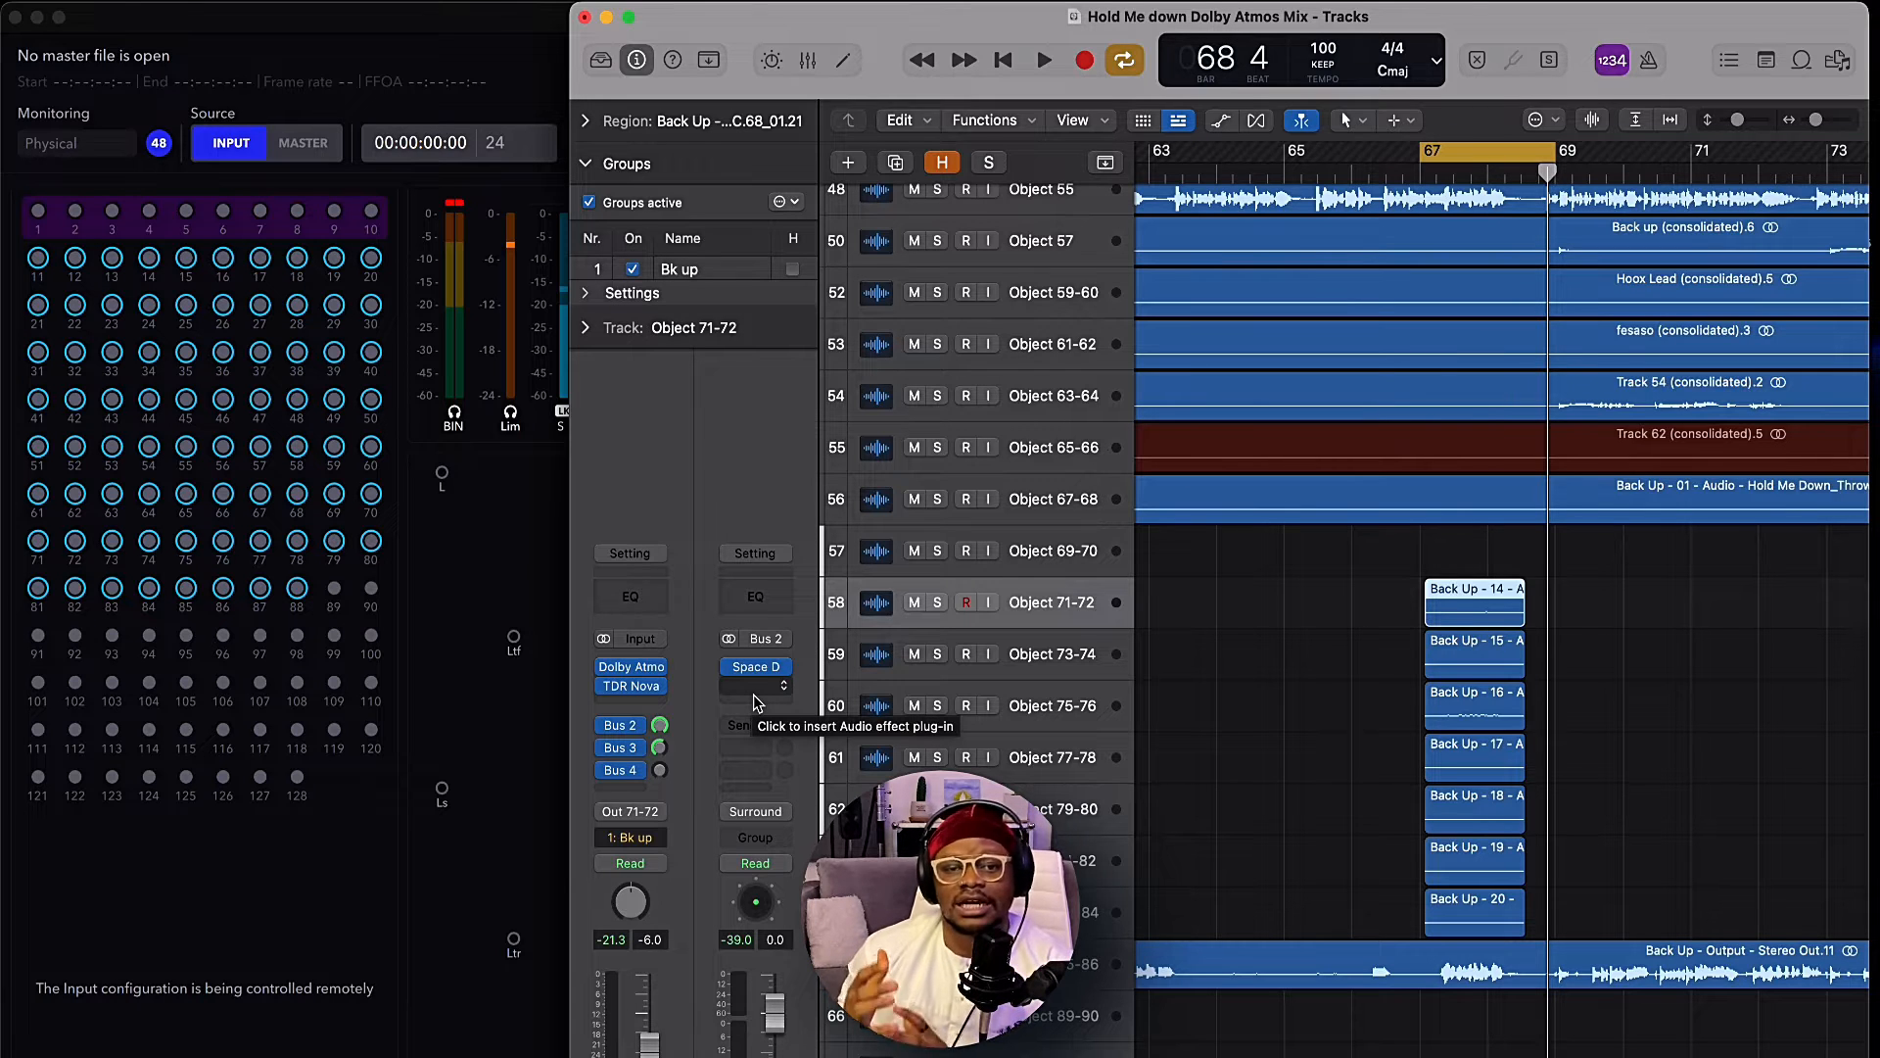
Insert TDR Nova after Space Designer on the Reverb channel, check its LFE group and return to the main channel group.
click(754, 696)
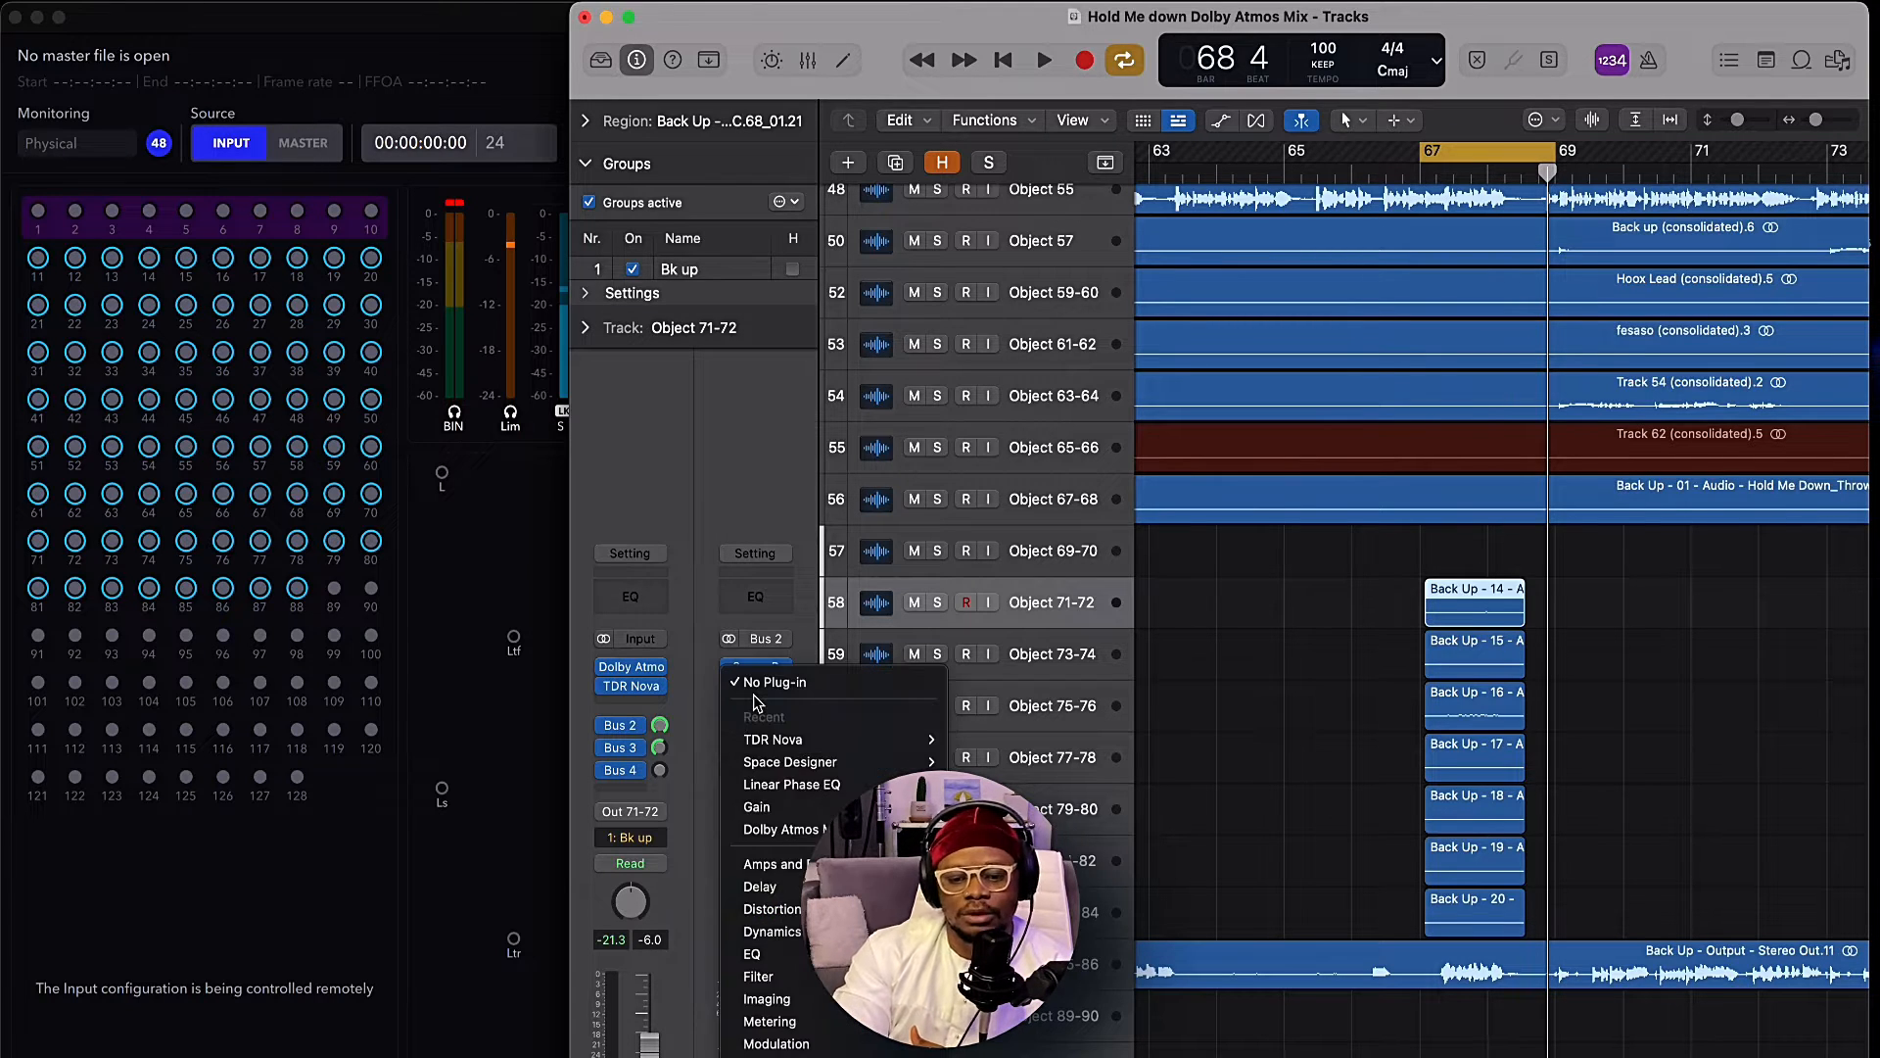
mouse_move(821, 743)
click(844, 741)
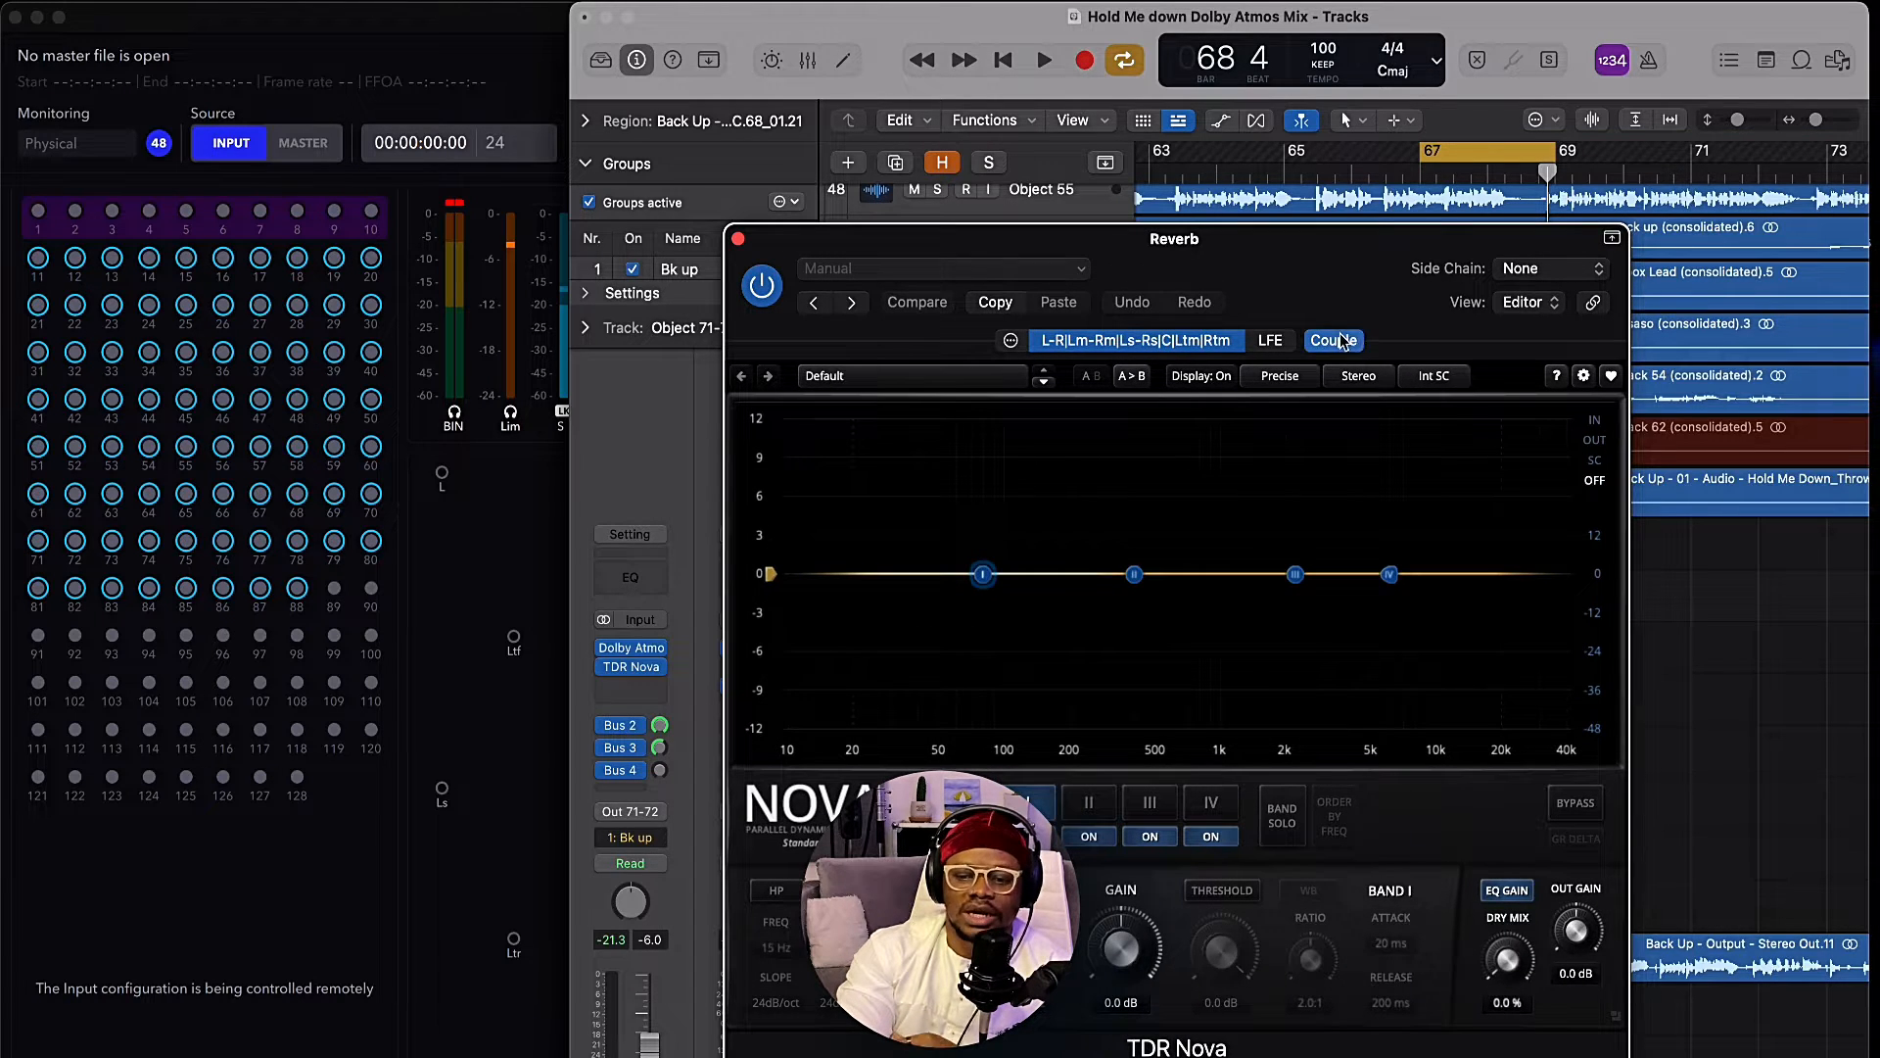
click(1270, 340)
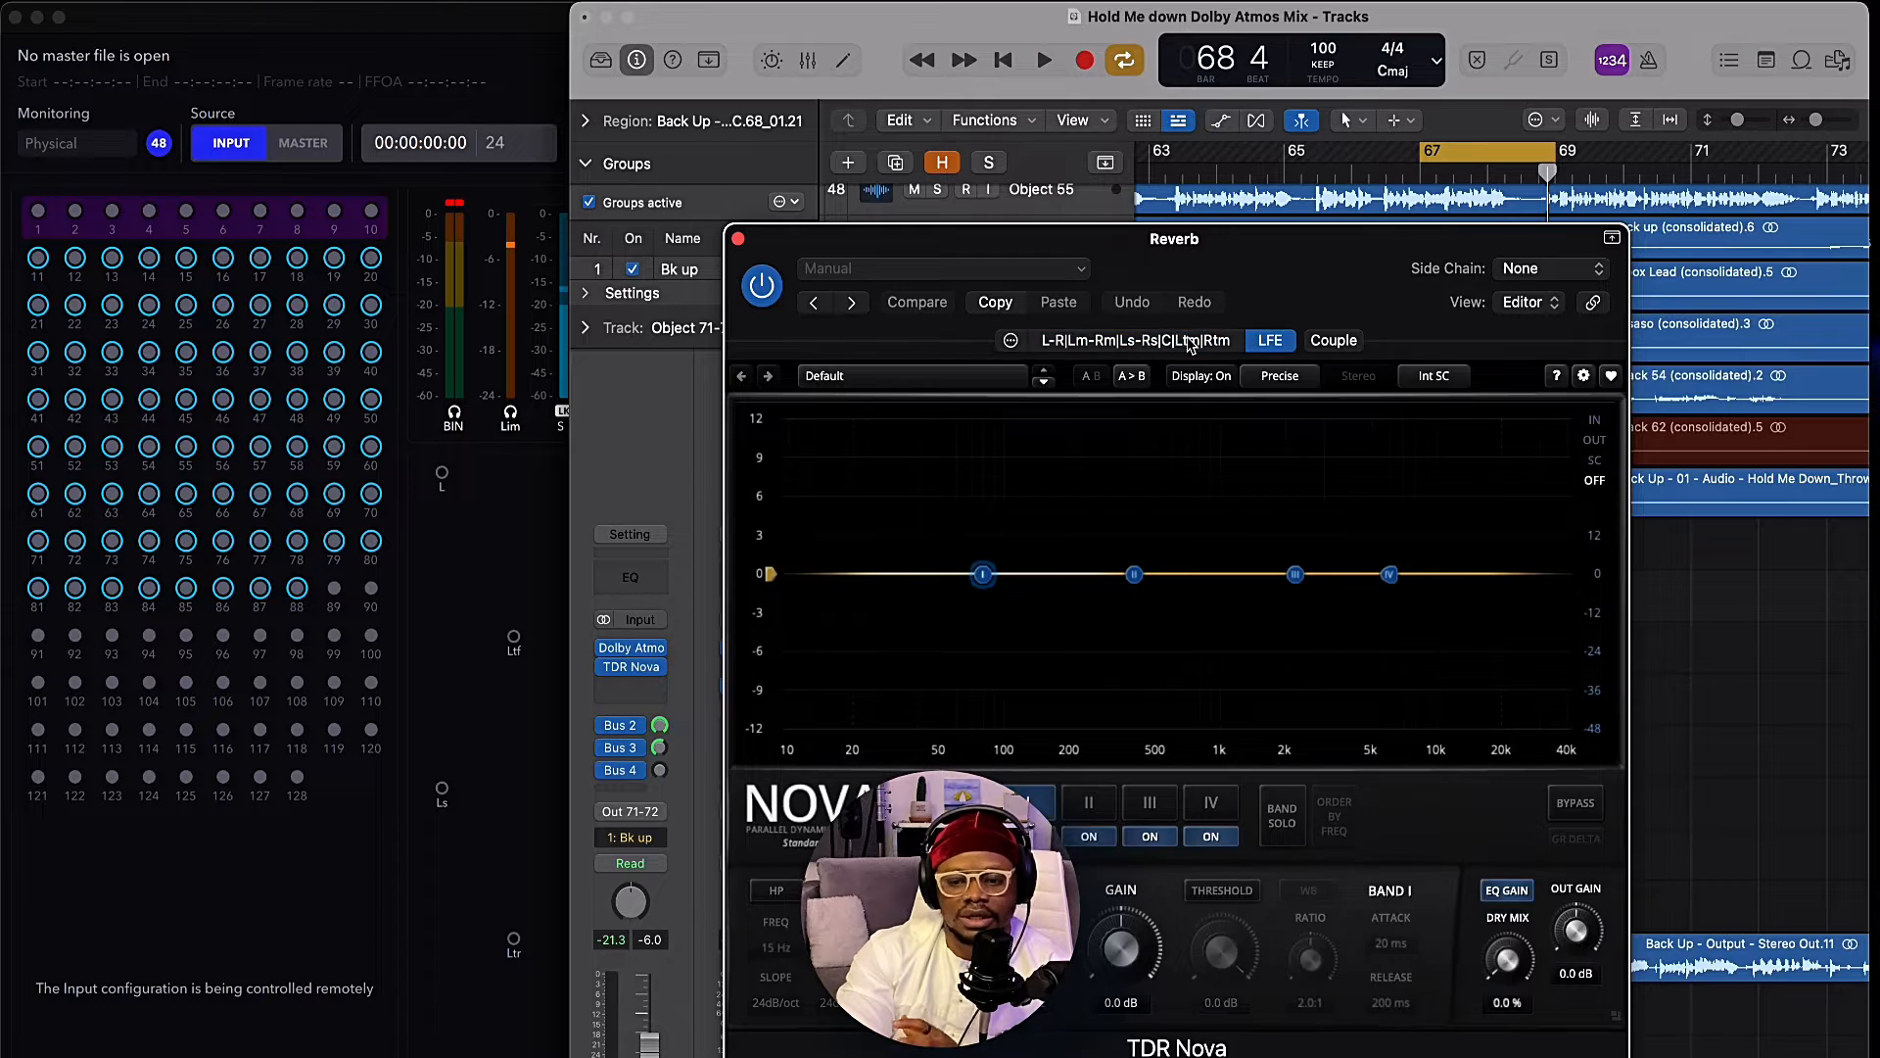
click(1166, 341)
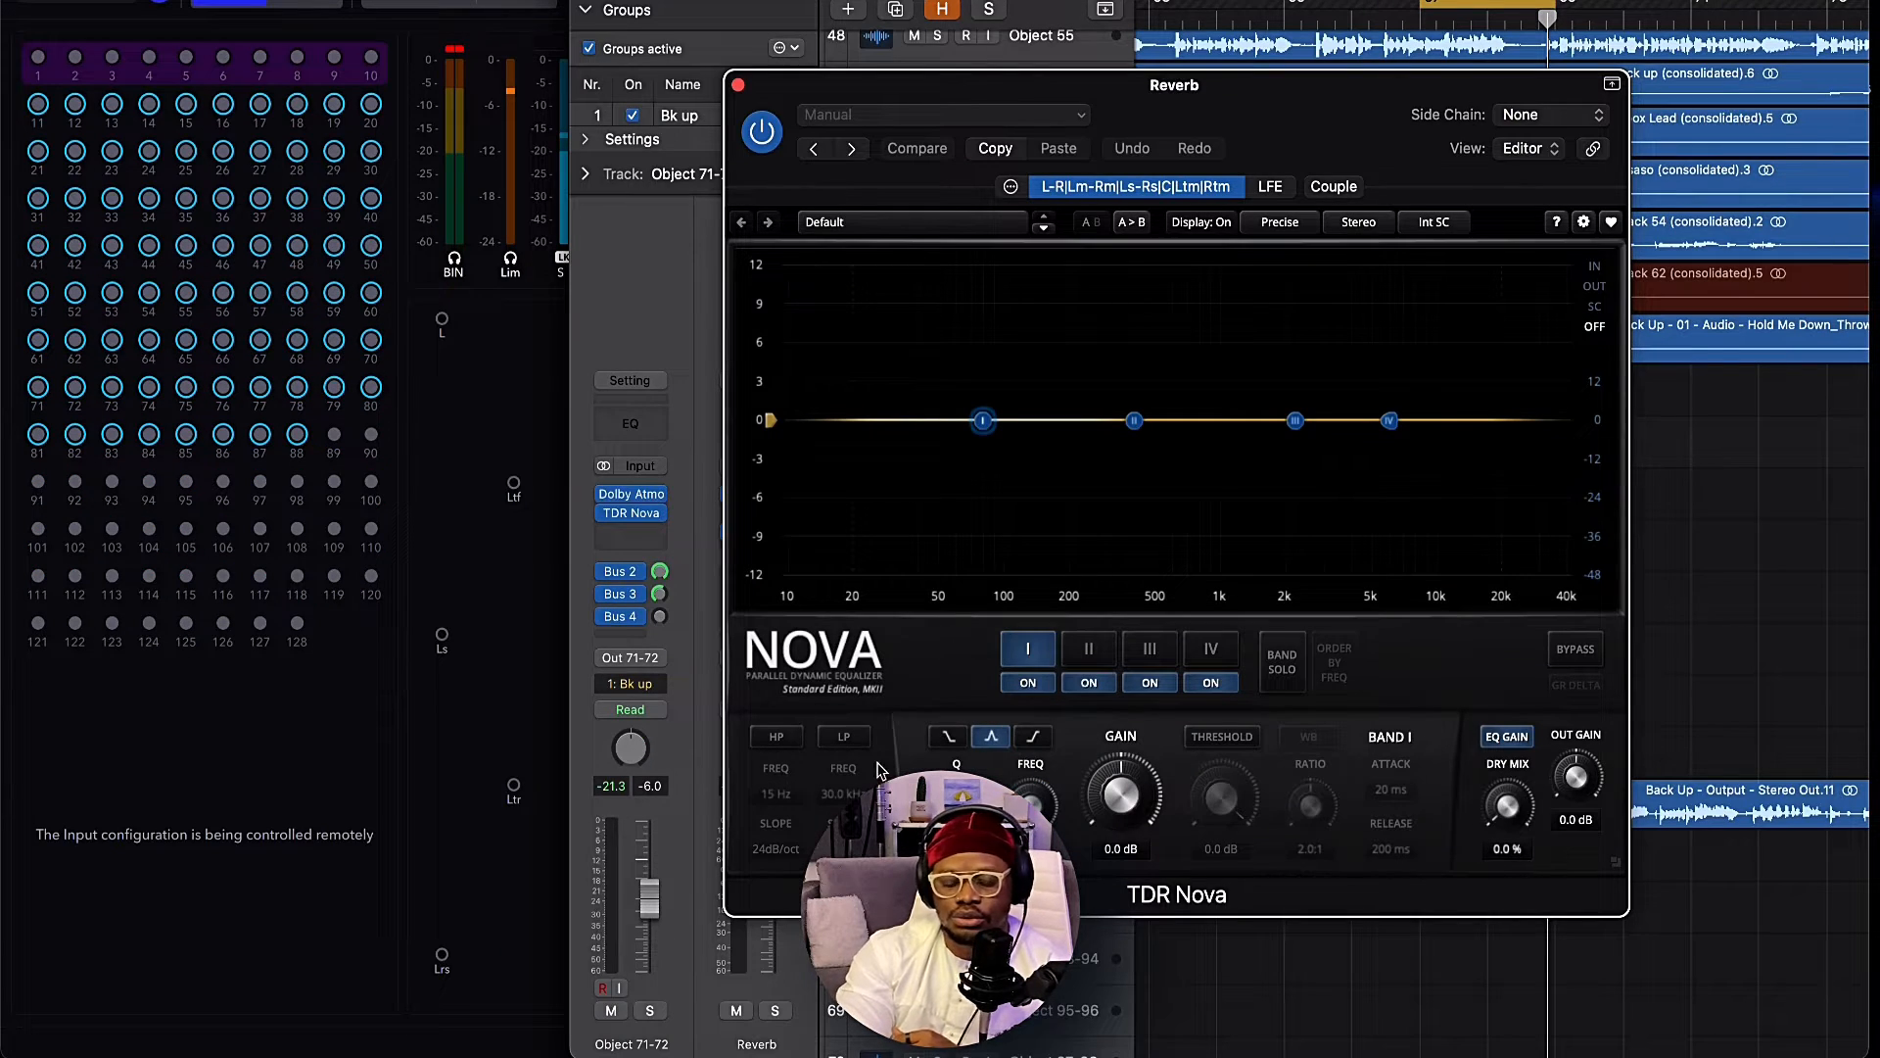
Enable TDR Nova's low-pass and high-pass filters on the Reverb channel and raise the high-pass cutoff to about 500 Hz.
click(840, 743)
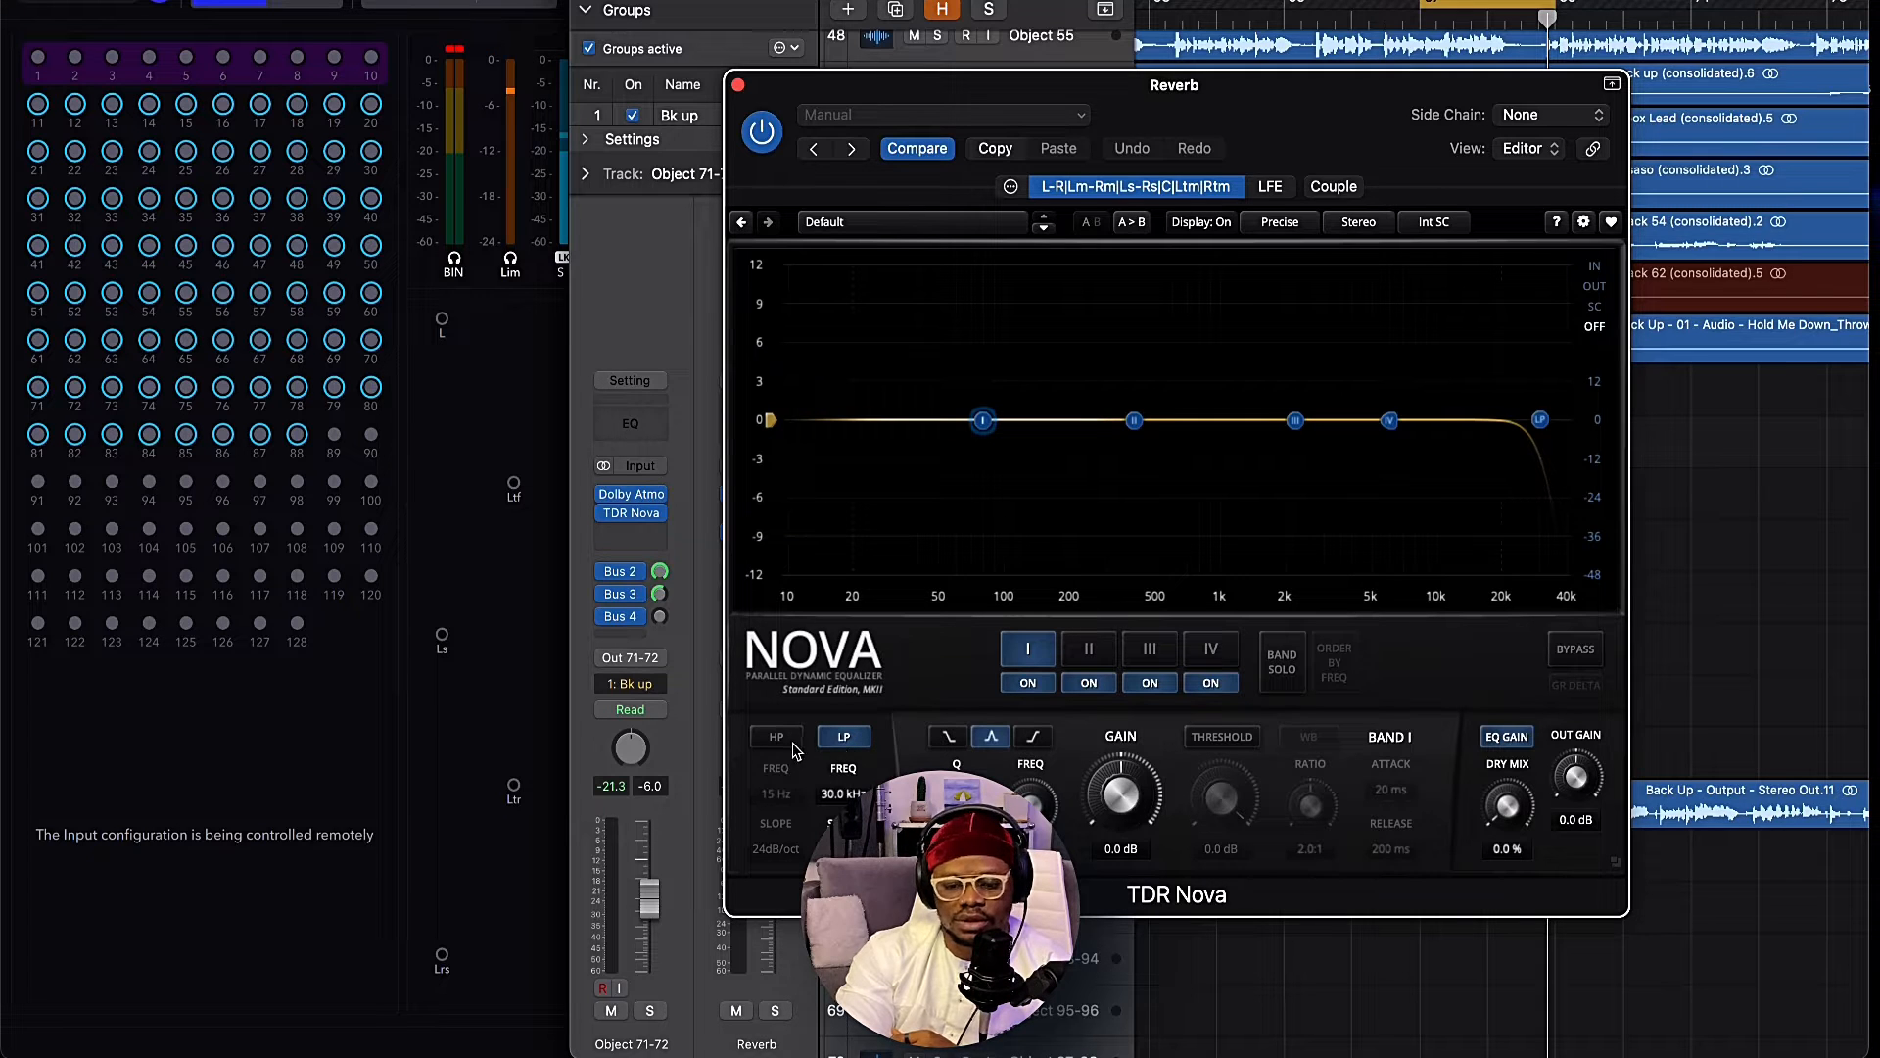
click(790, 739)
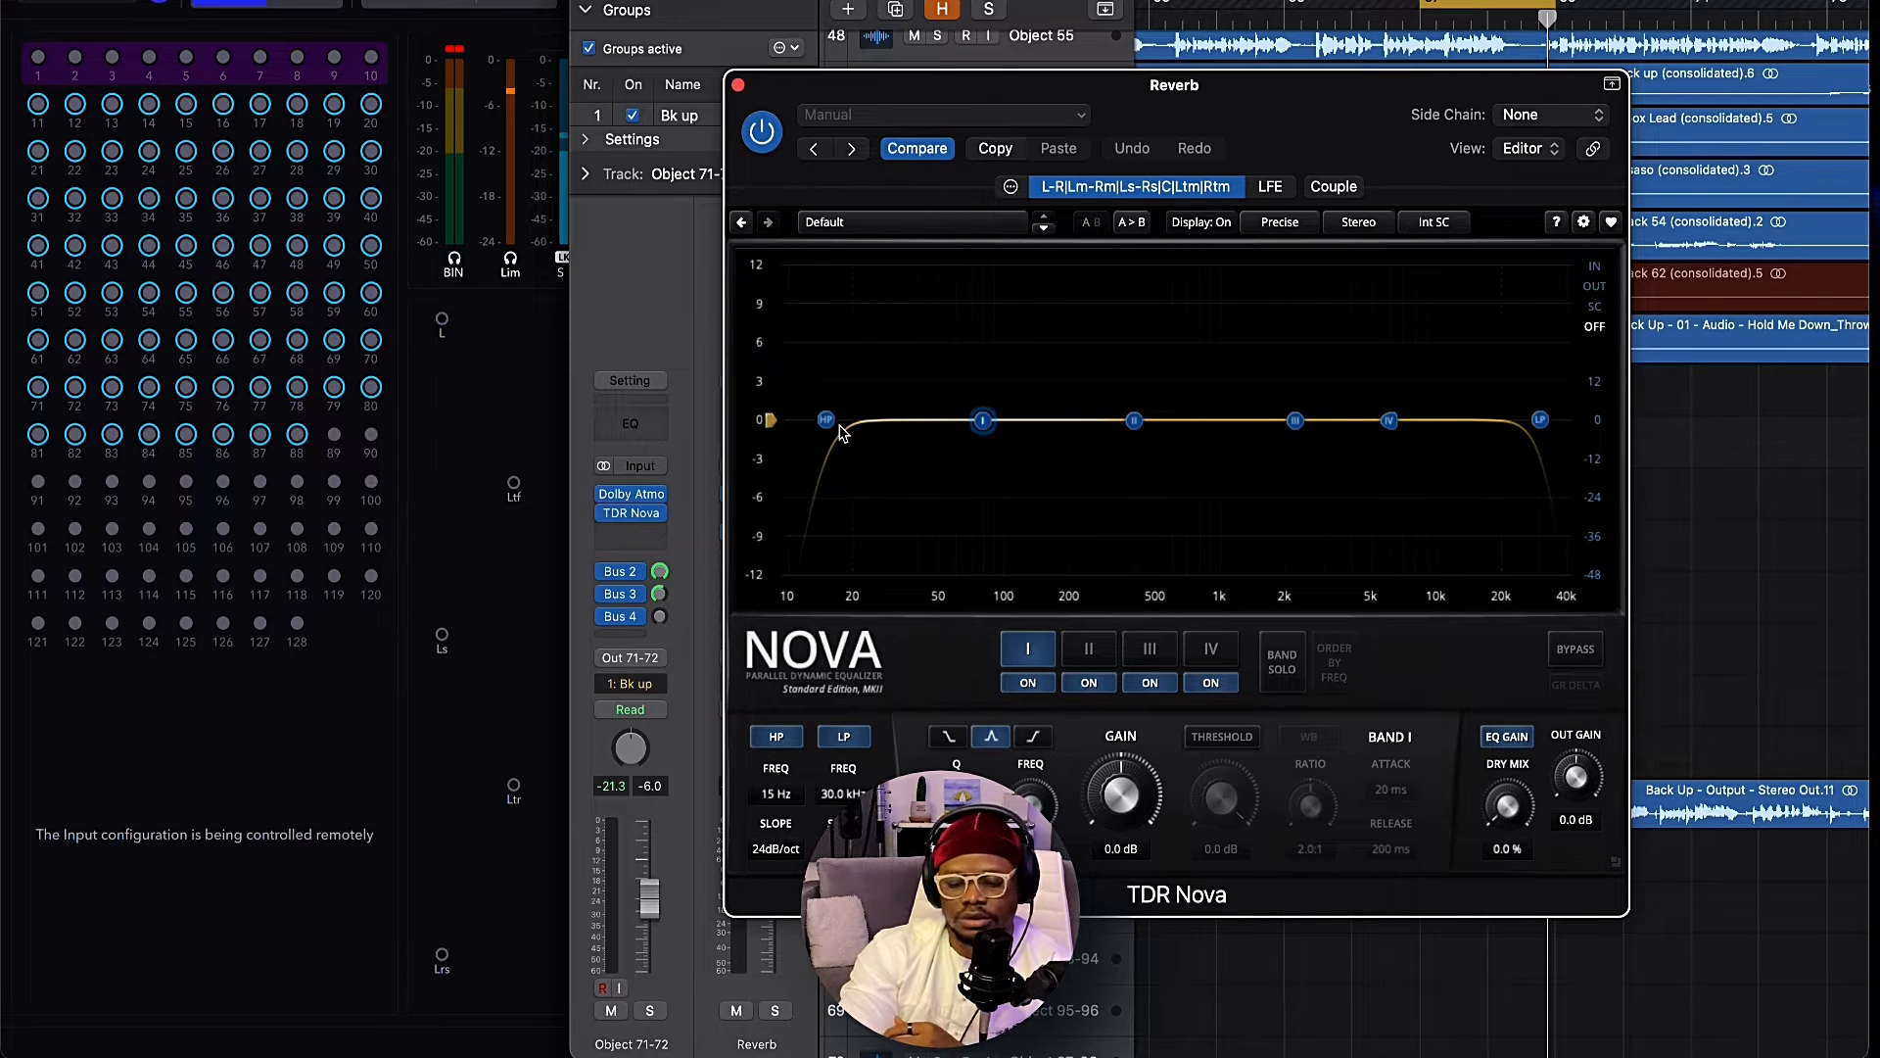
drag(825, 422, 1156, 421)
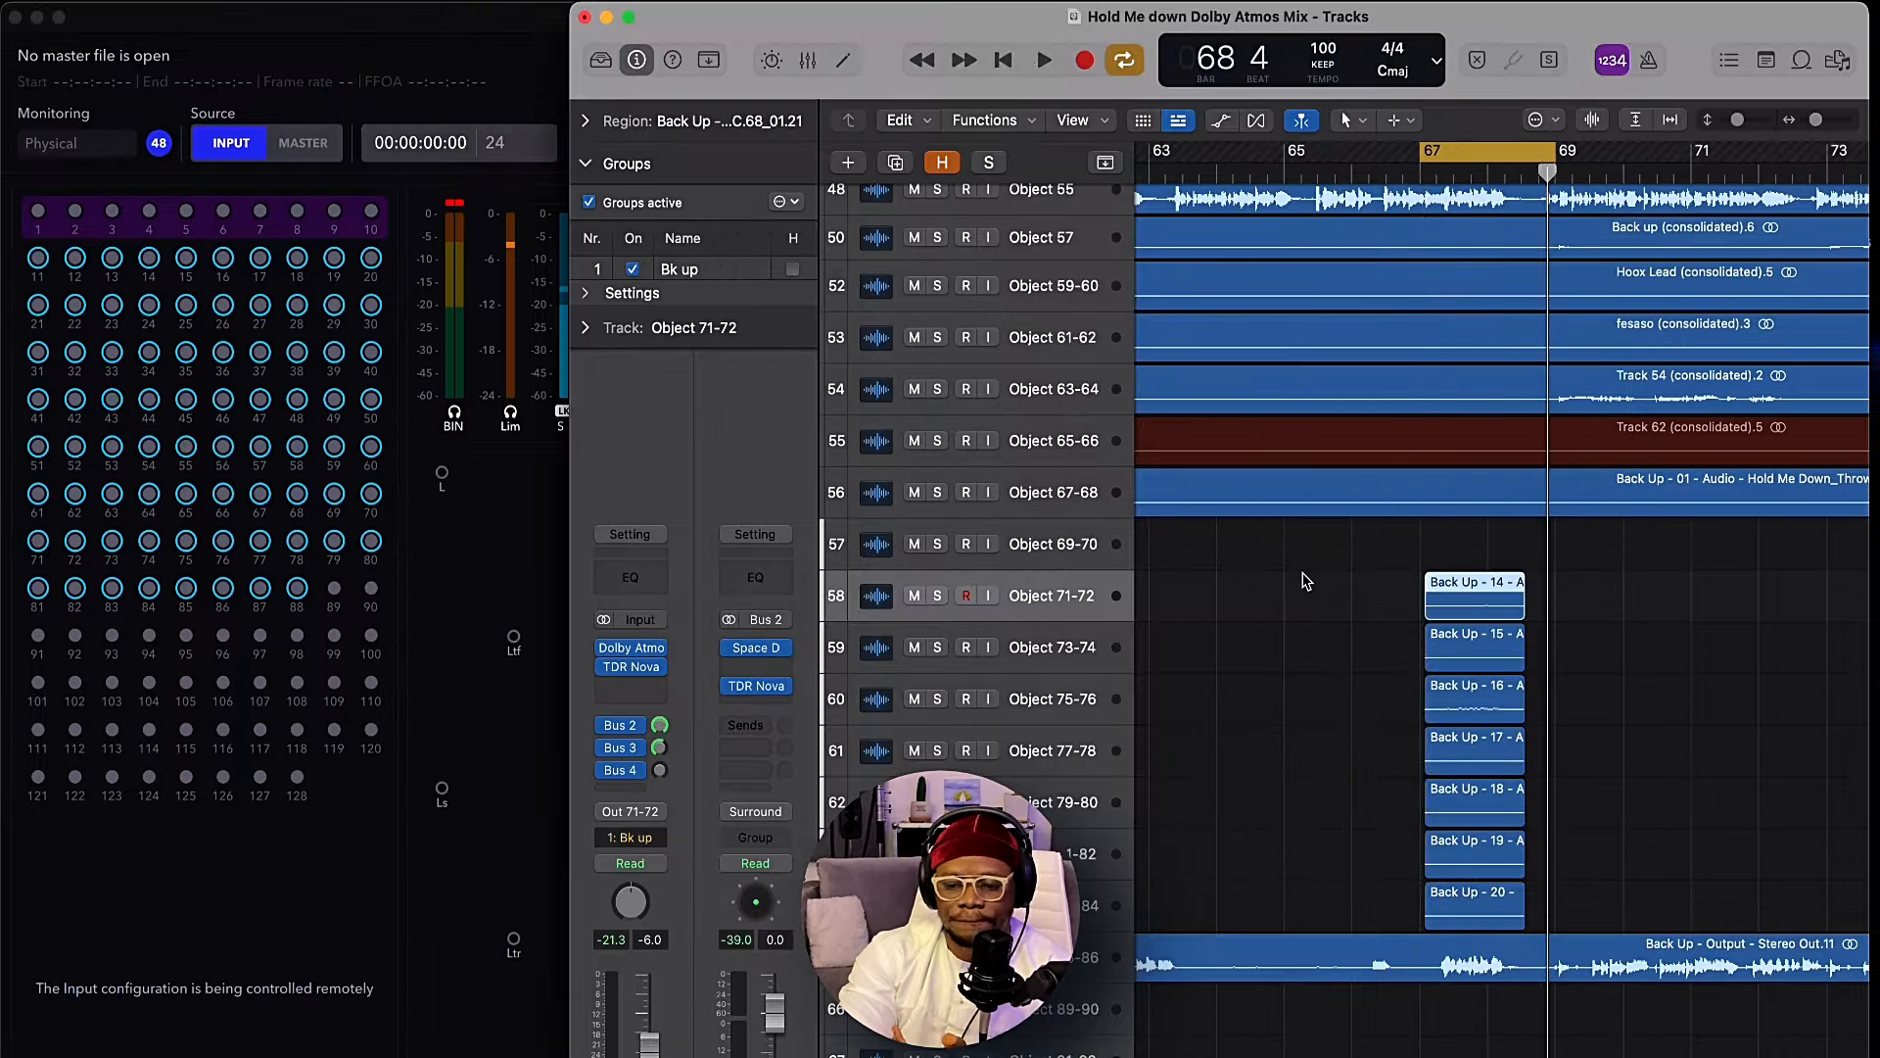
Compare the filtered reverb at bar 67 in the full mix and with the backup vocal tracks soloed.
key(space)
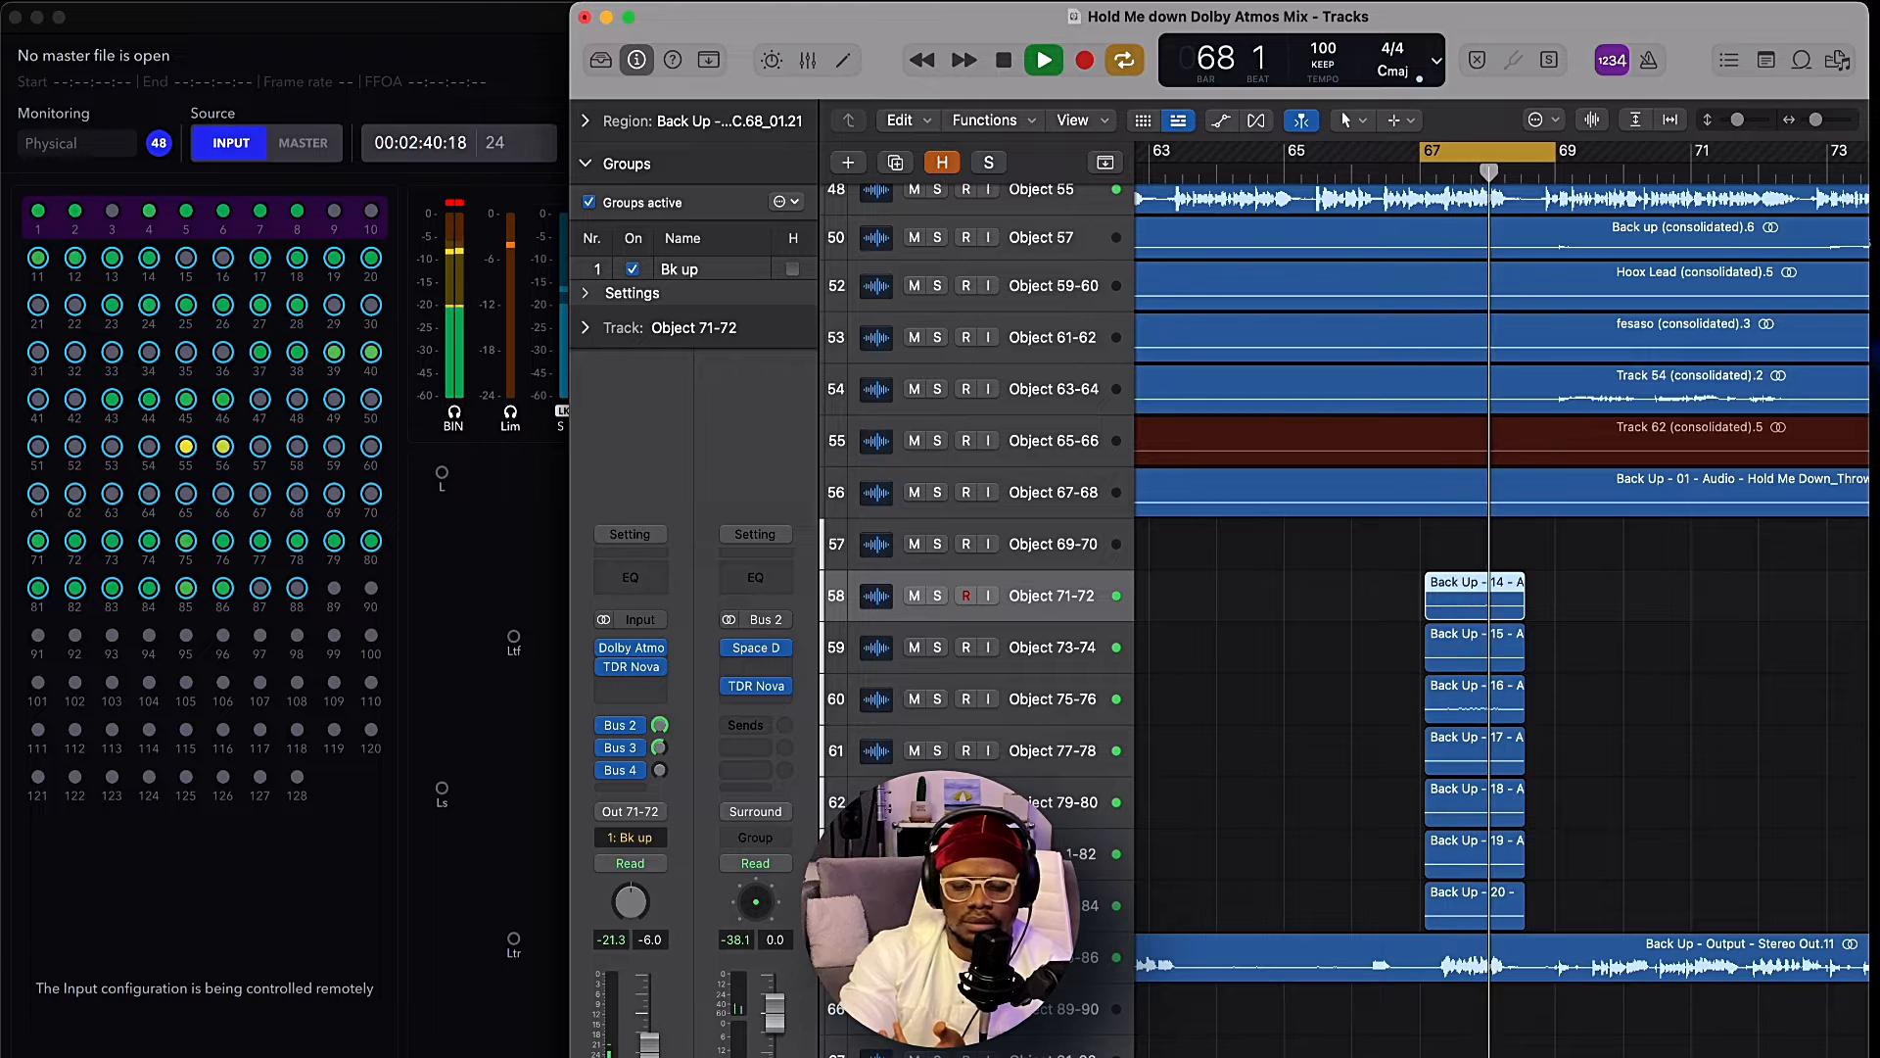
key(space)
key(s)
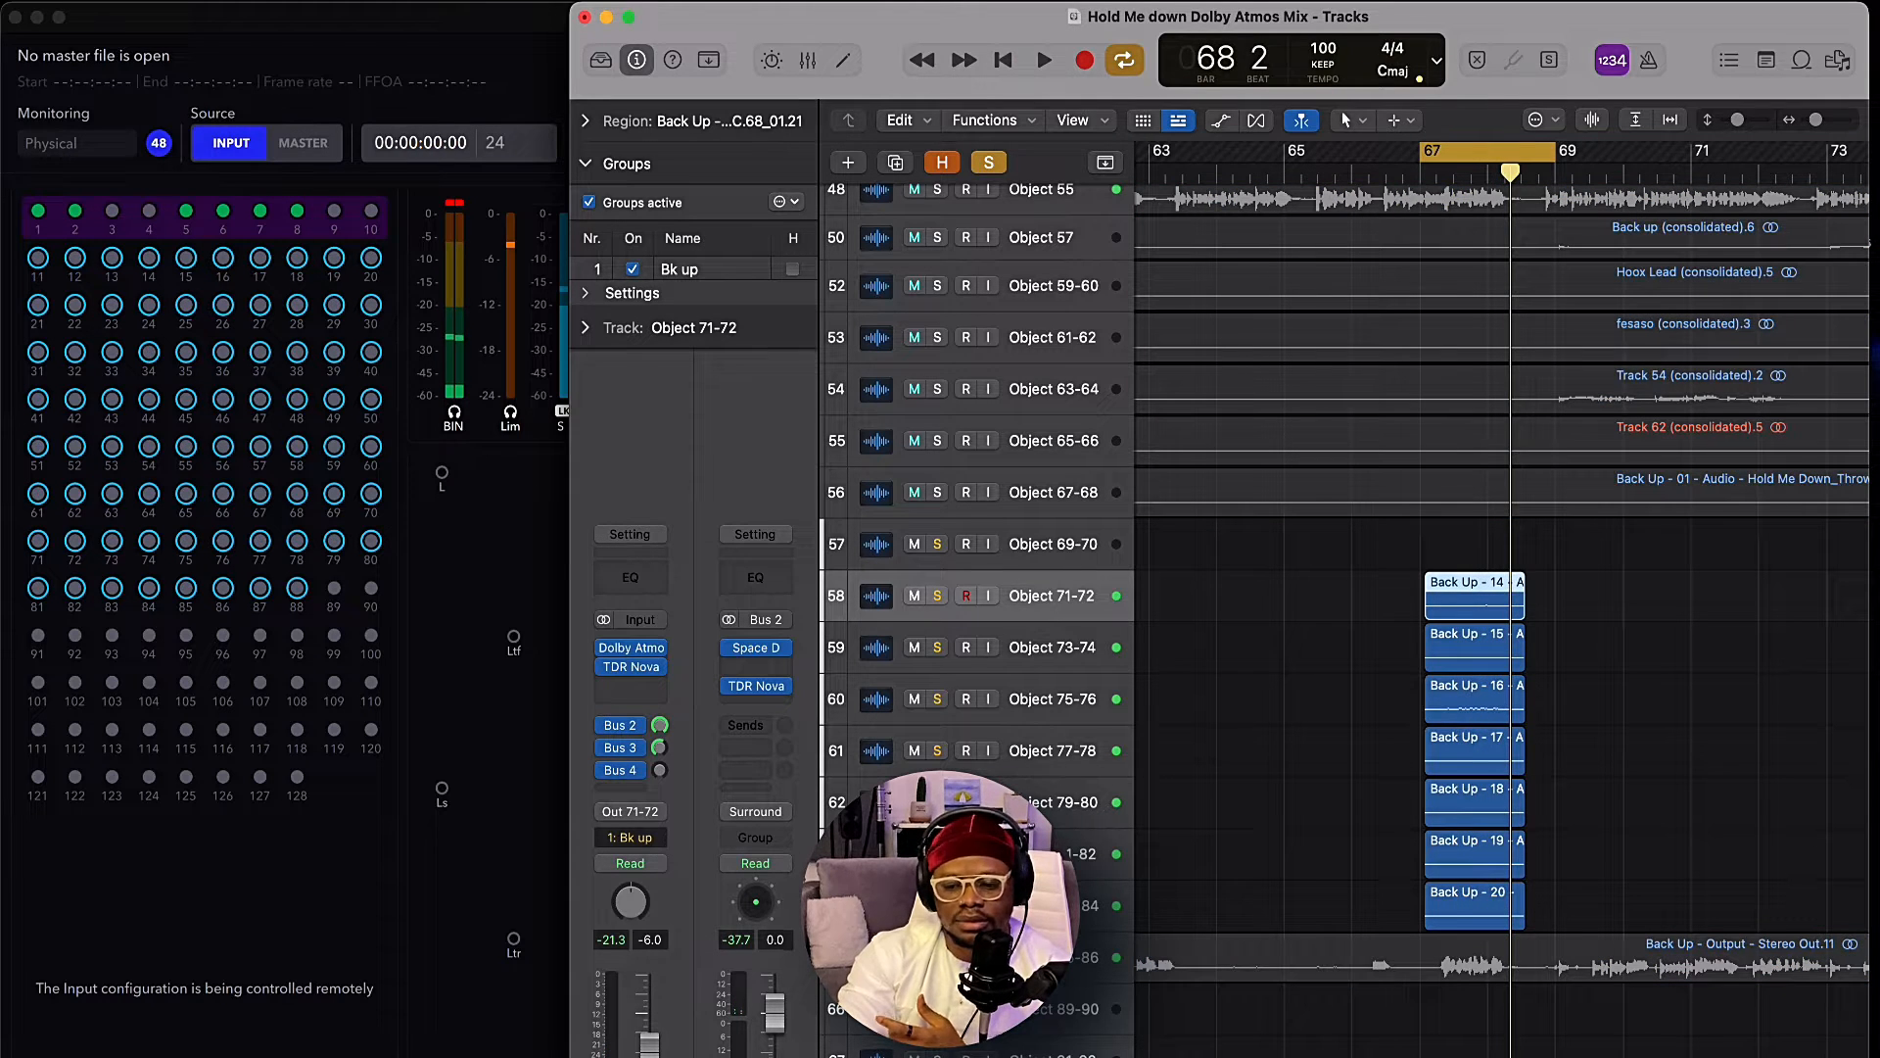
key(space)
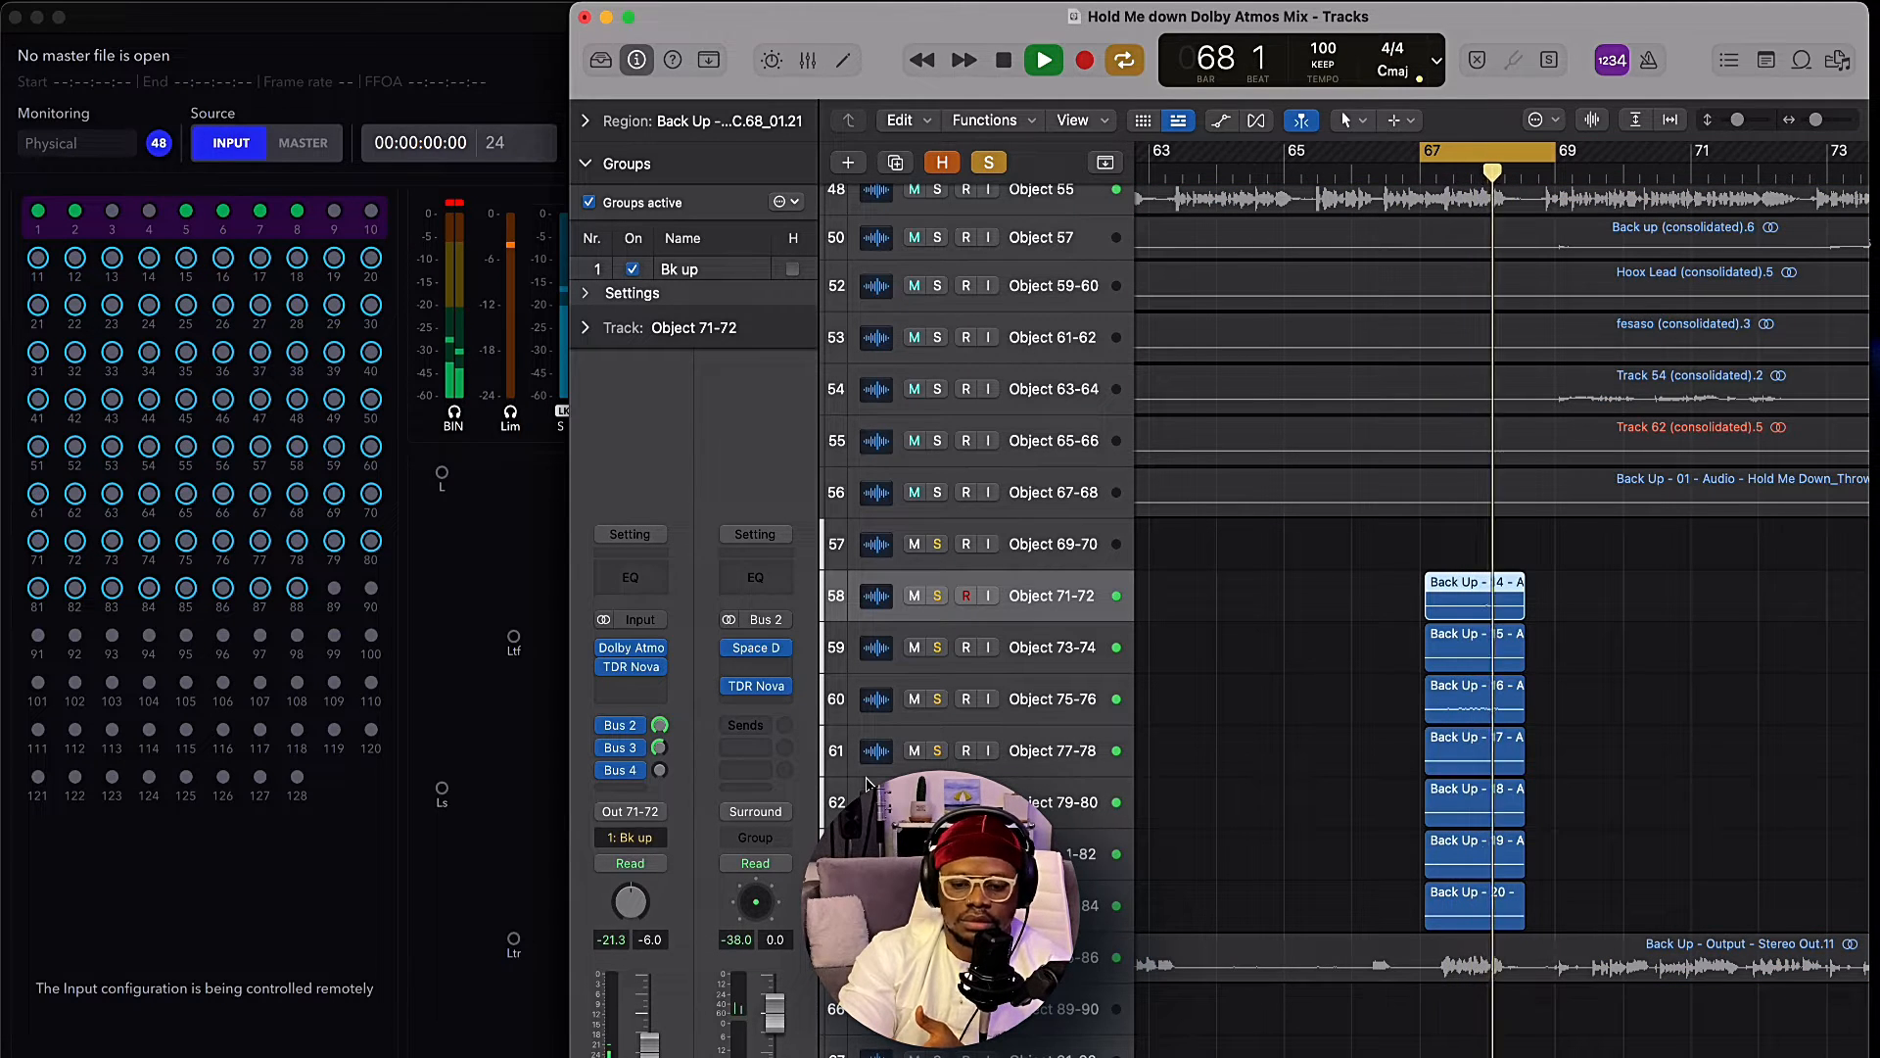
key(space)
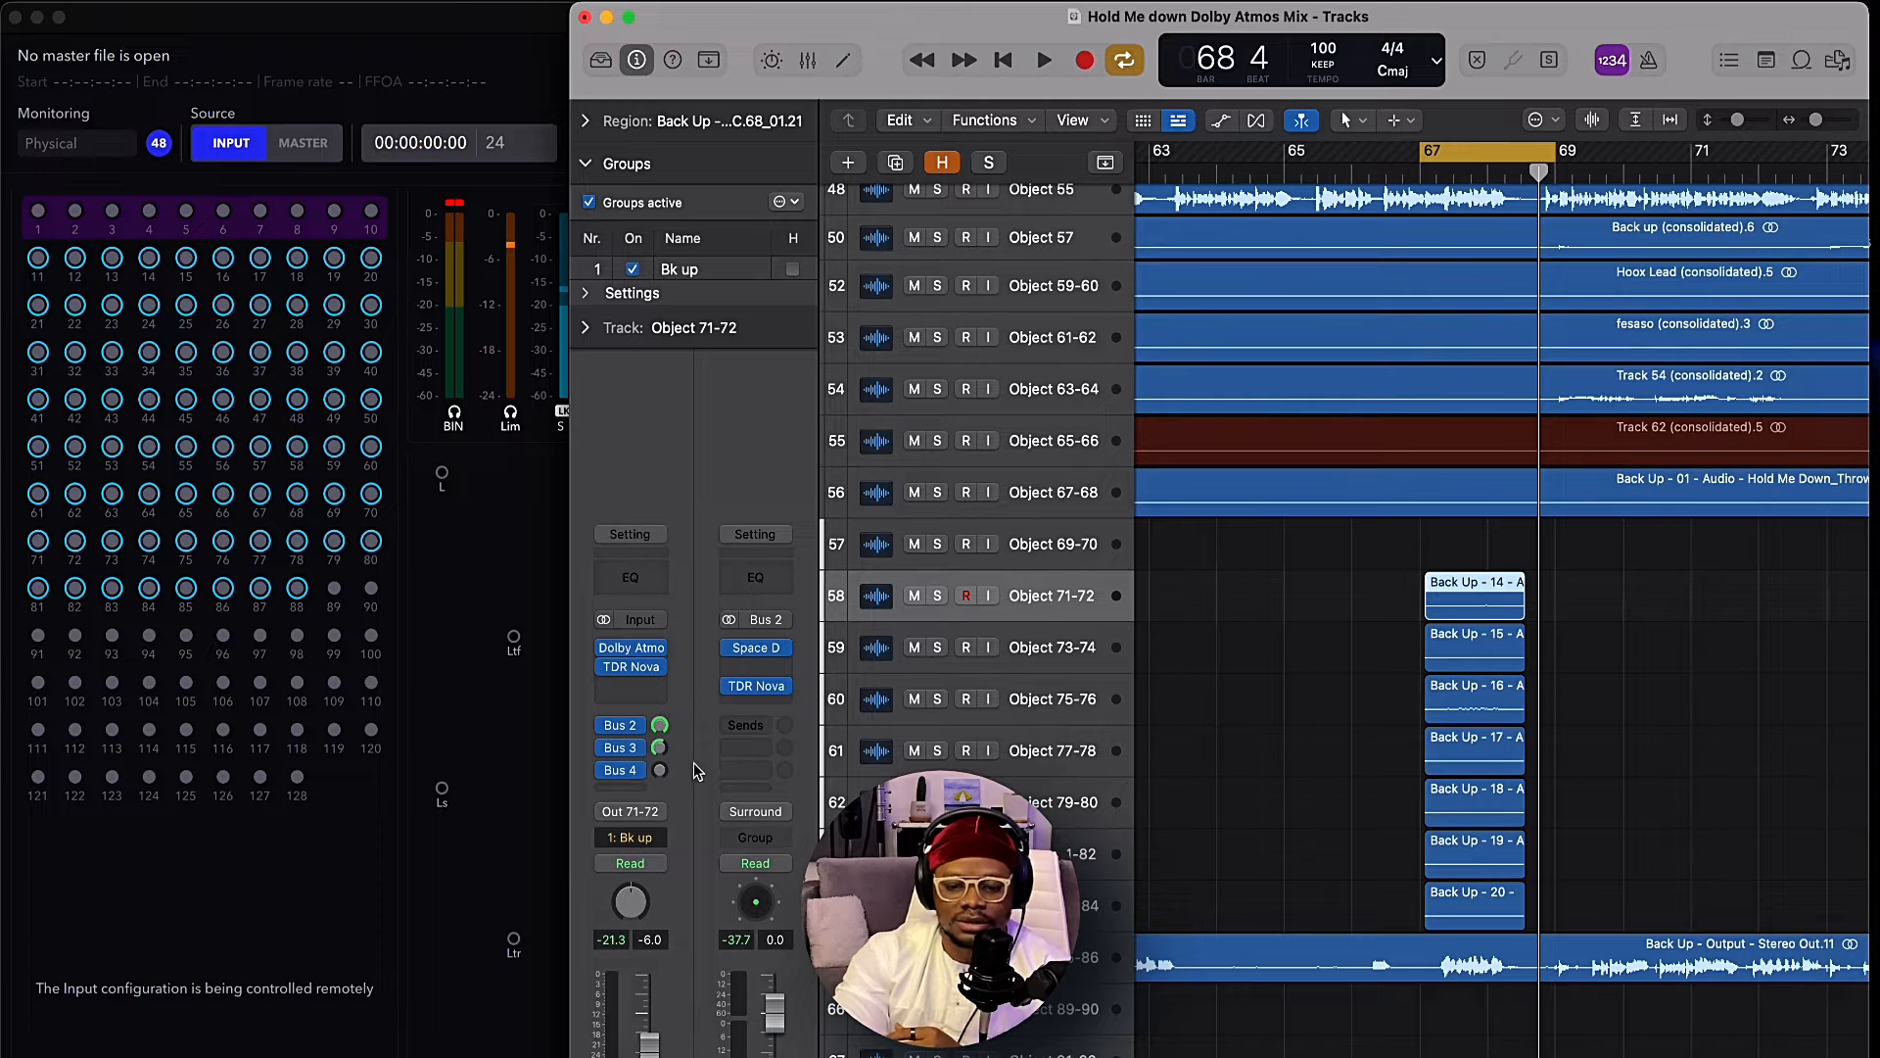
Bring up the Bus 3 Delay channel, nudge its pan and switch its pan mode to Binaural Pan.
click(661, 748)
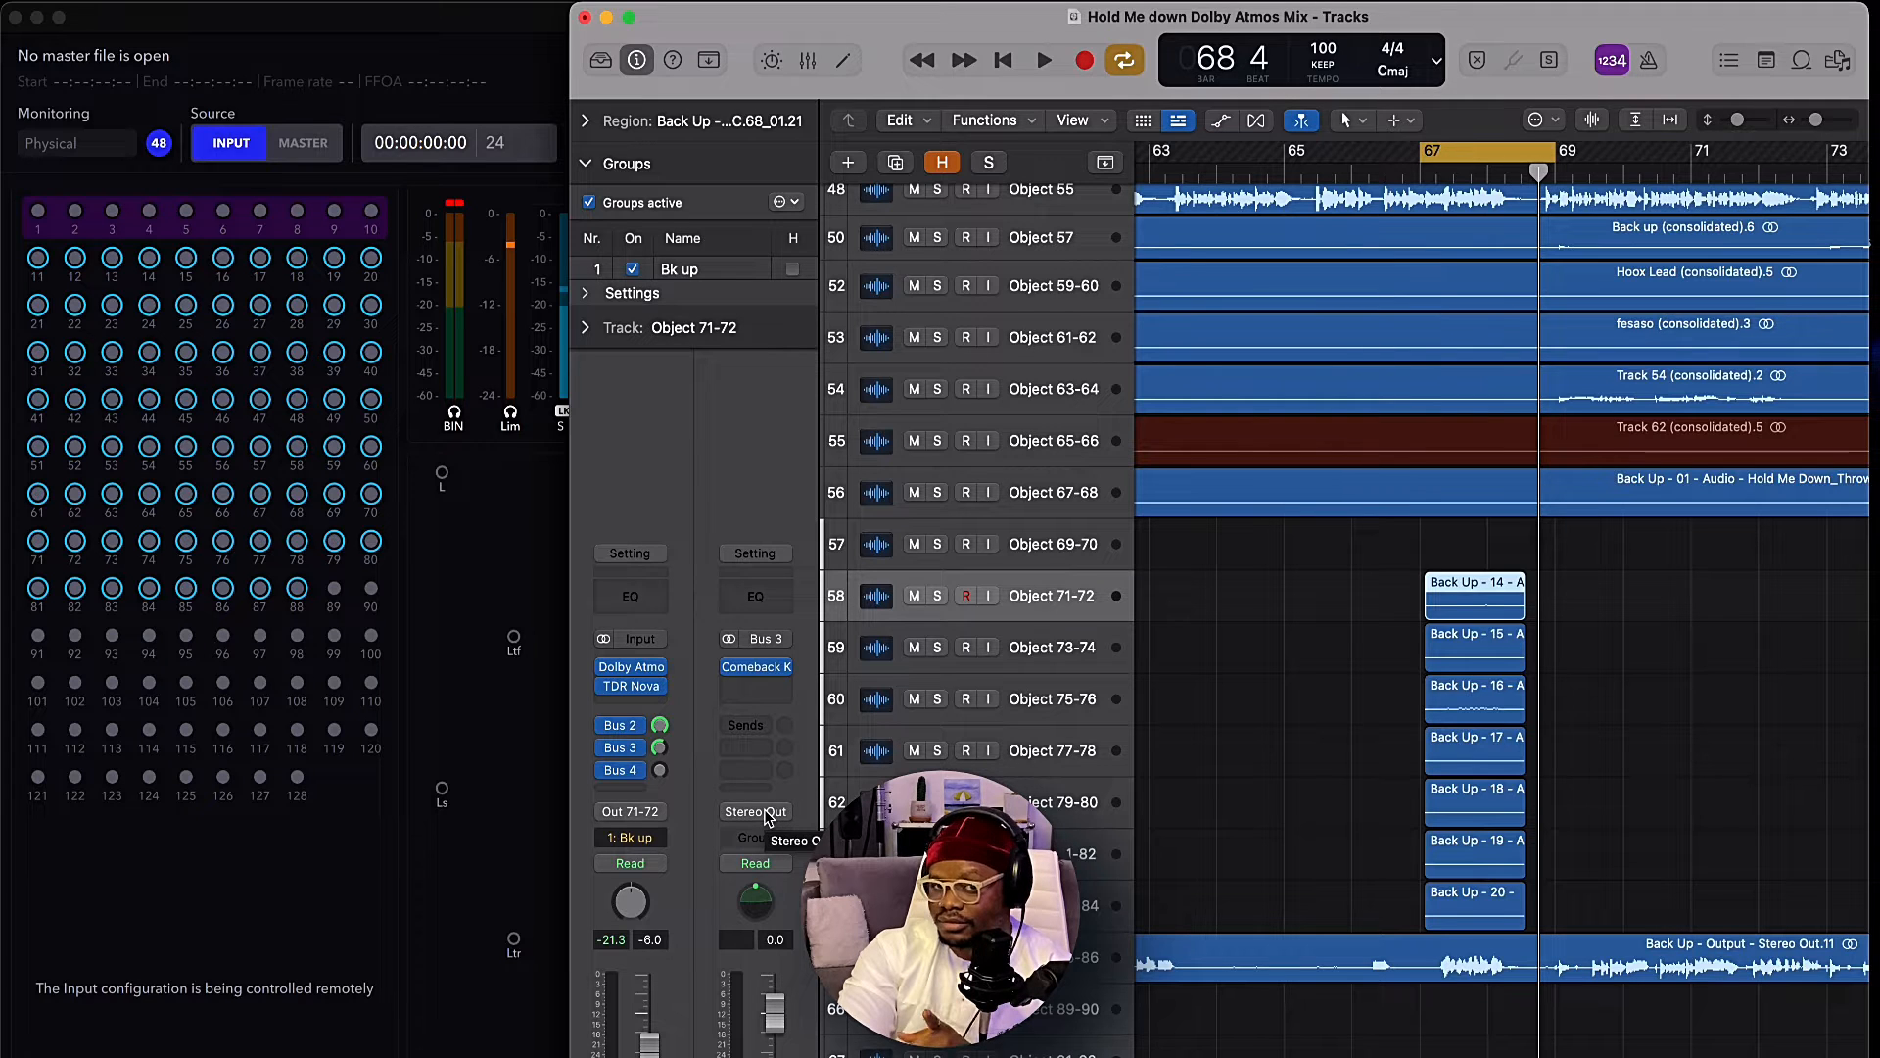
drag(756, 900, 759, 900)
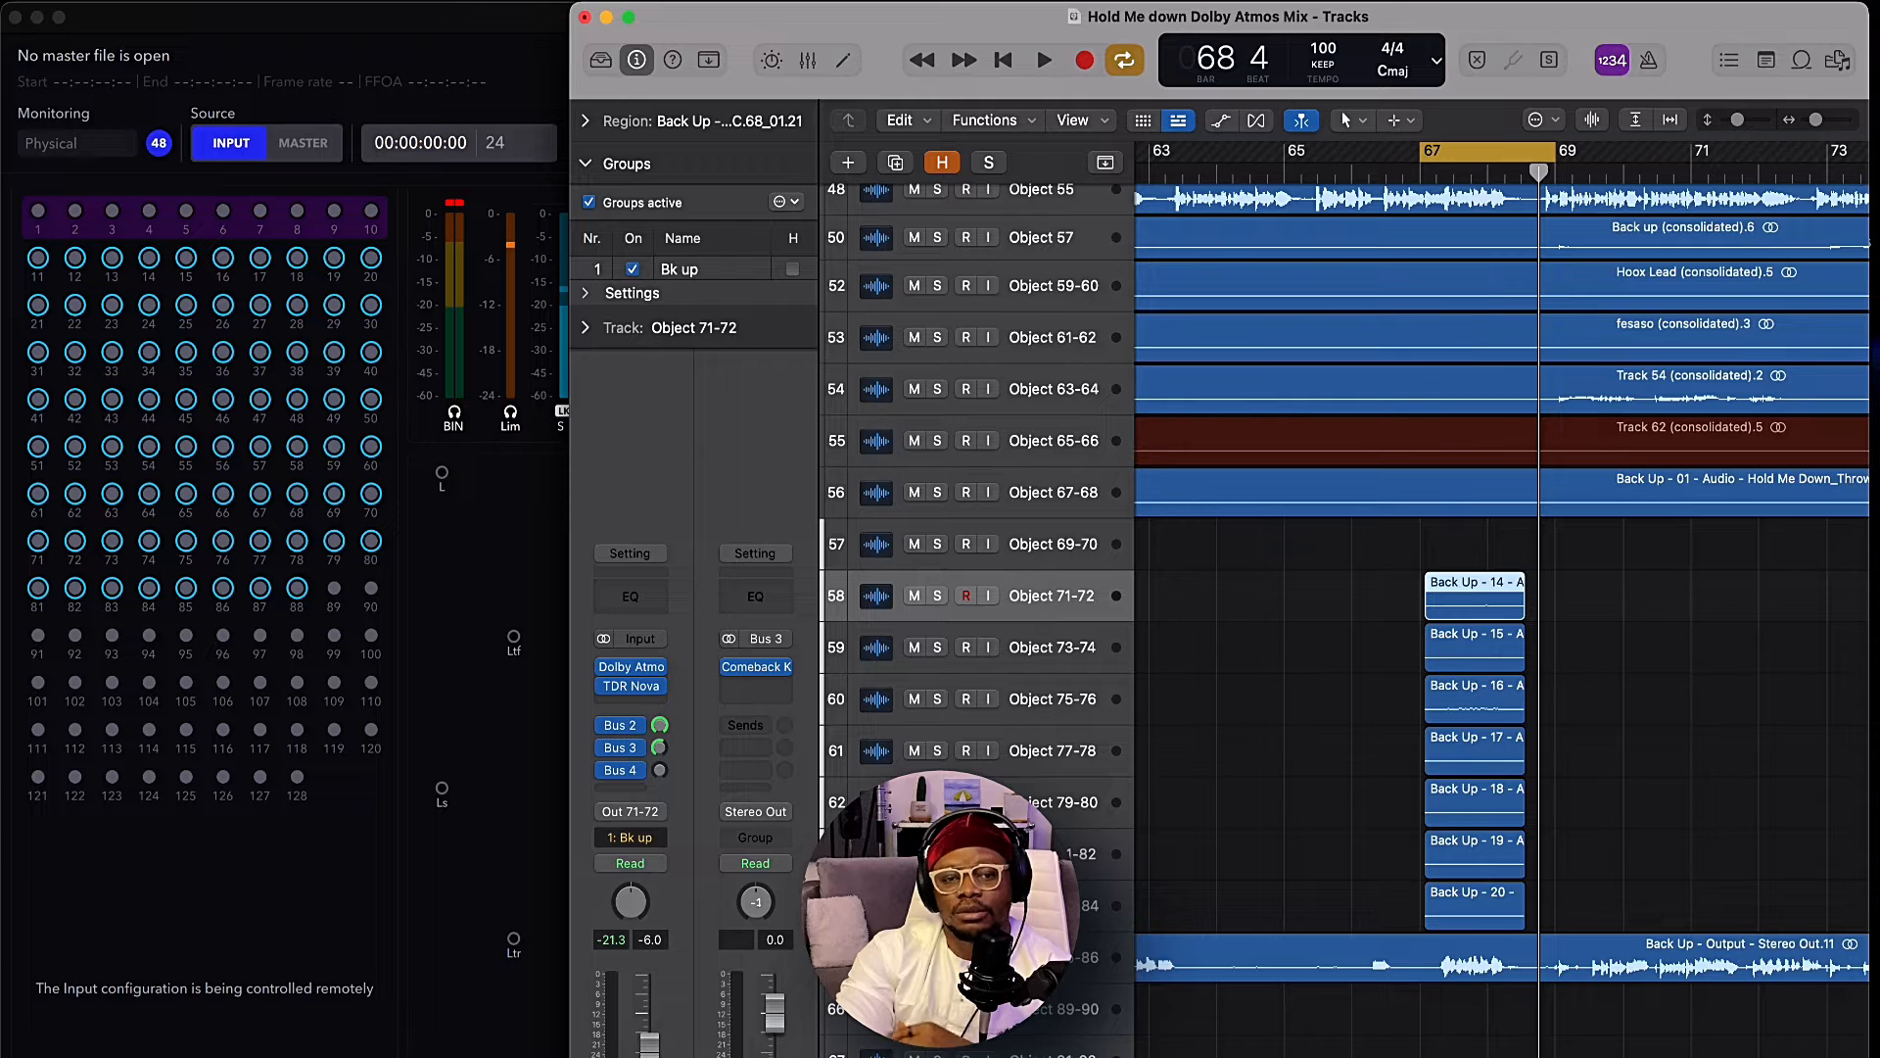
drag(757, 901, 757, 927)
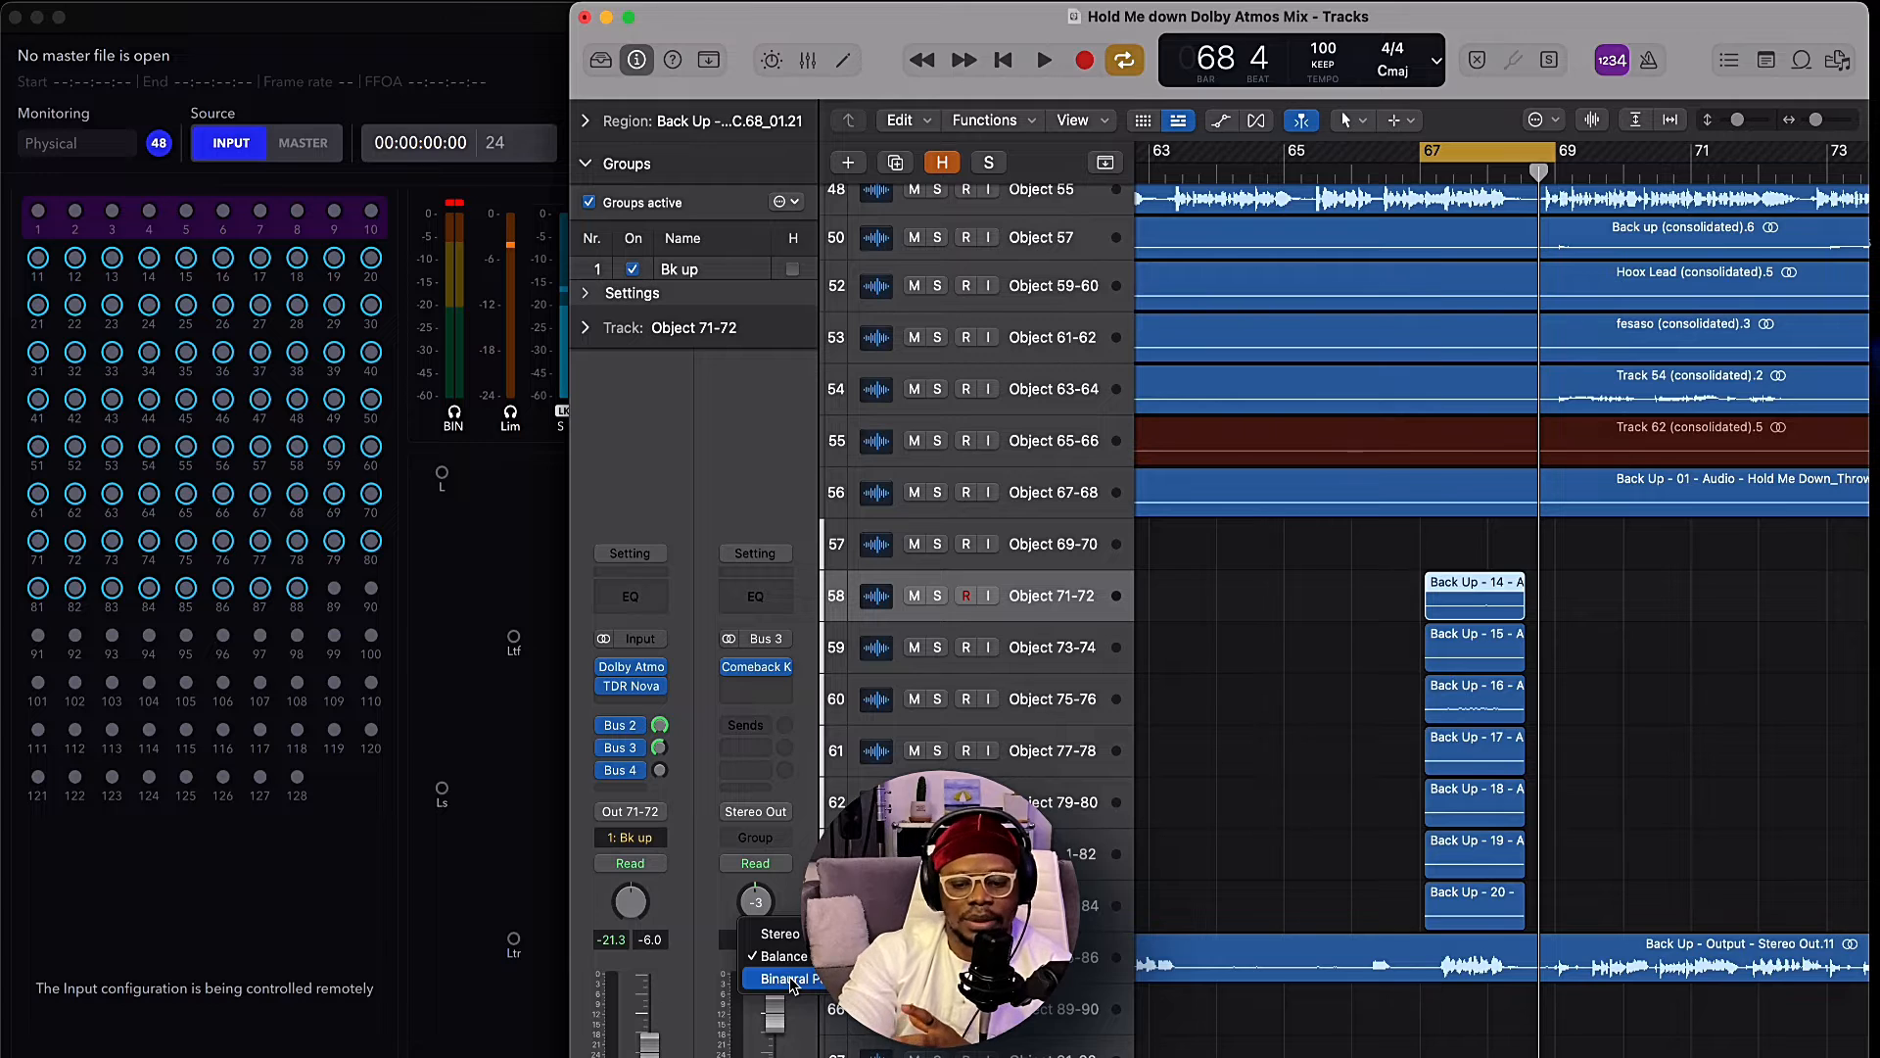
click(789, 974)
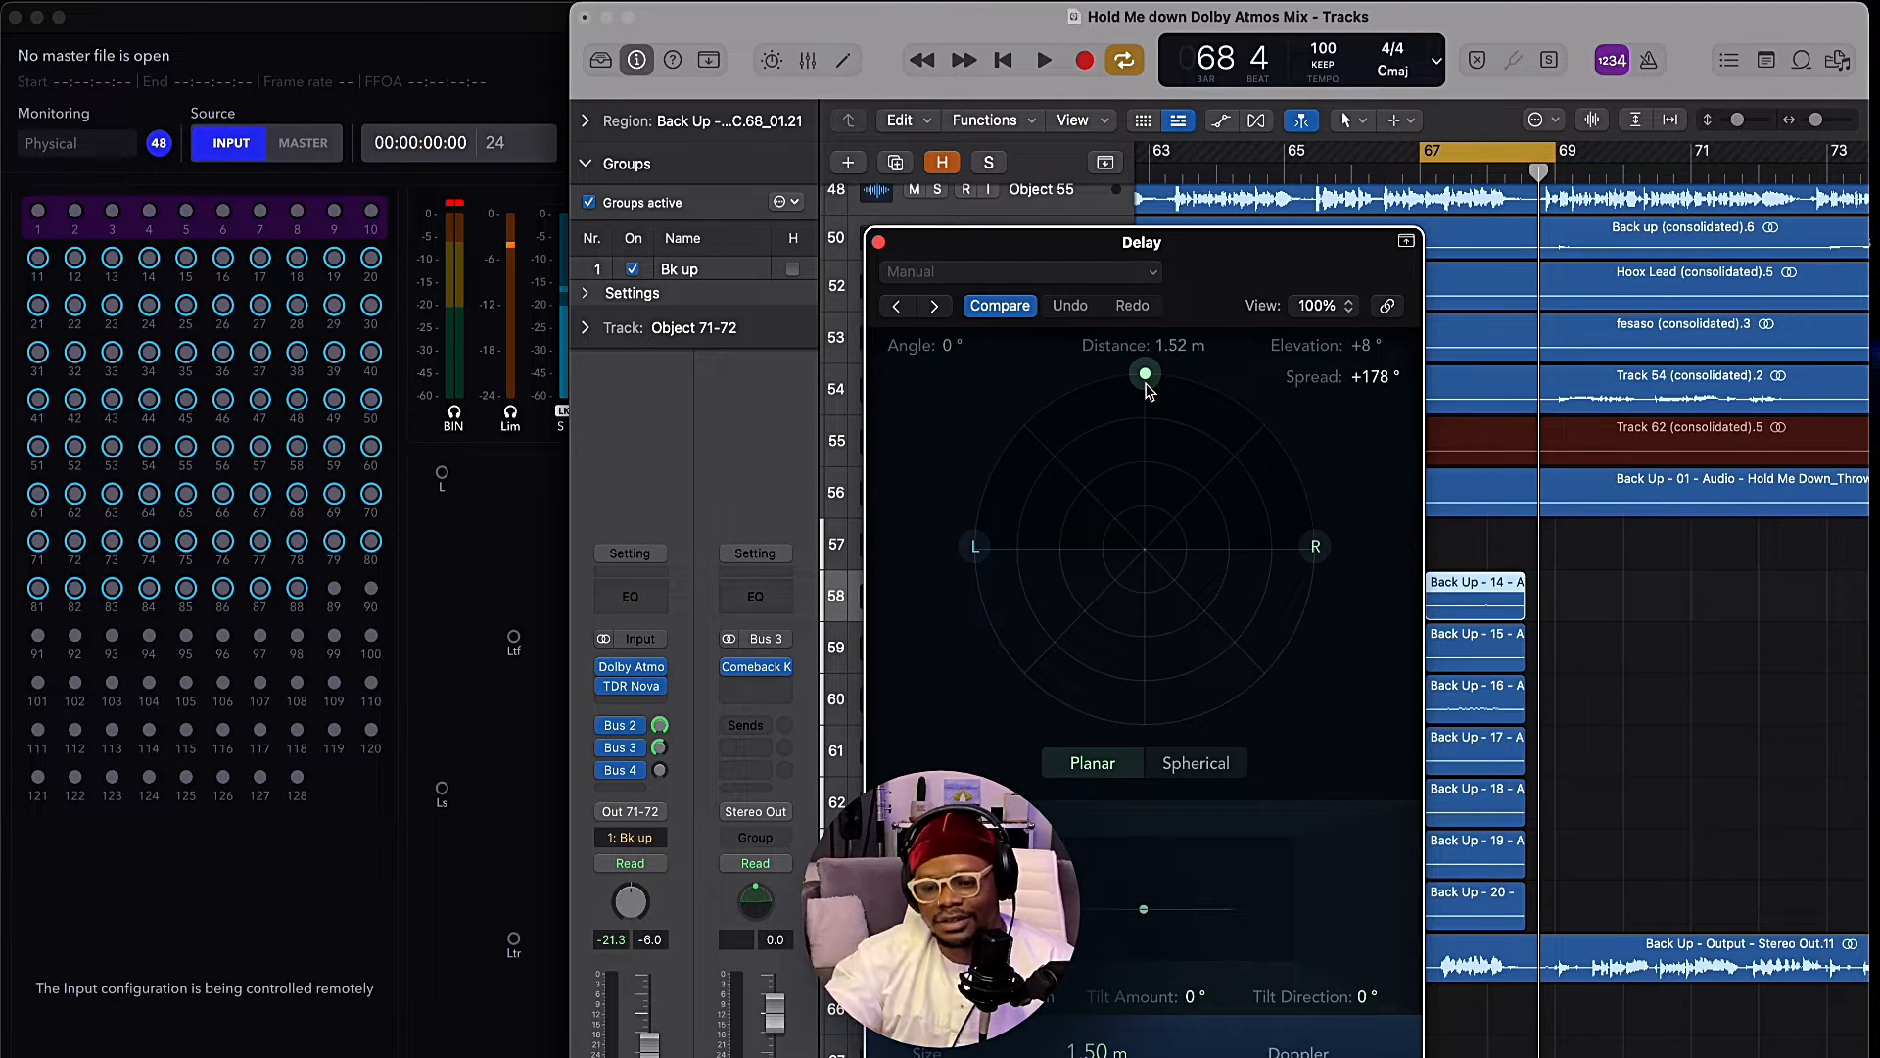
Narrow the Delay binaural panner's spread to +89°, swing the source to the rear at +178° and return it to +1°.
mouse_move(1374, 378)
mouse_down()
mouse_move(1374, 441)
mouse_move(1374, 378)
mouse_up()
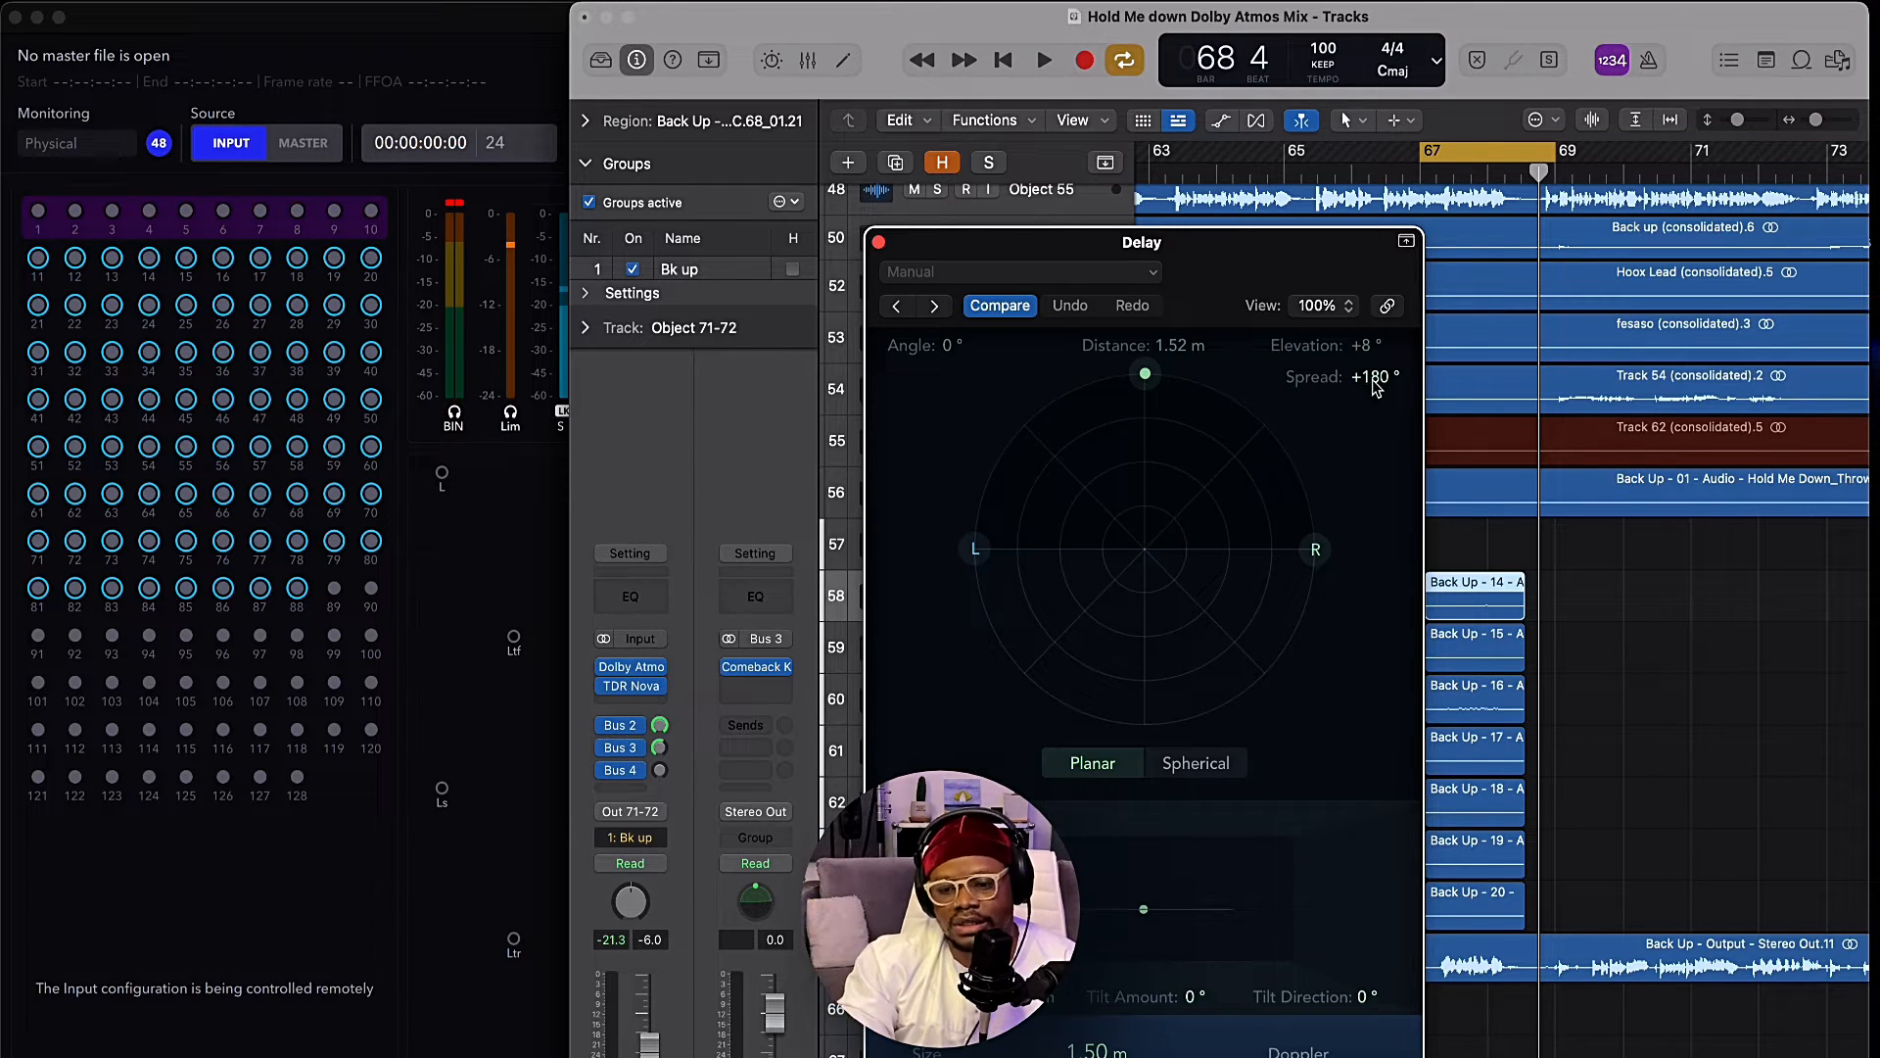
drag(1315, 550, 1262, 422)
drag(1145, 373, 1154, 730)
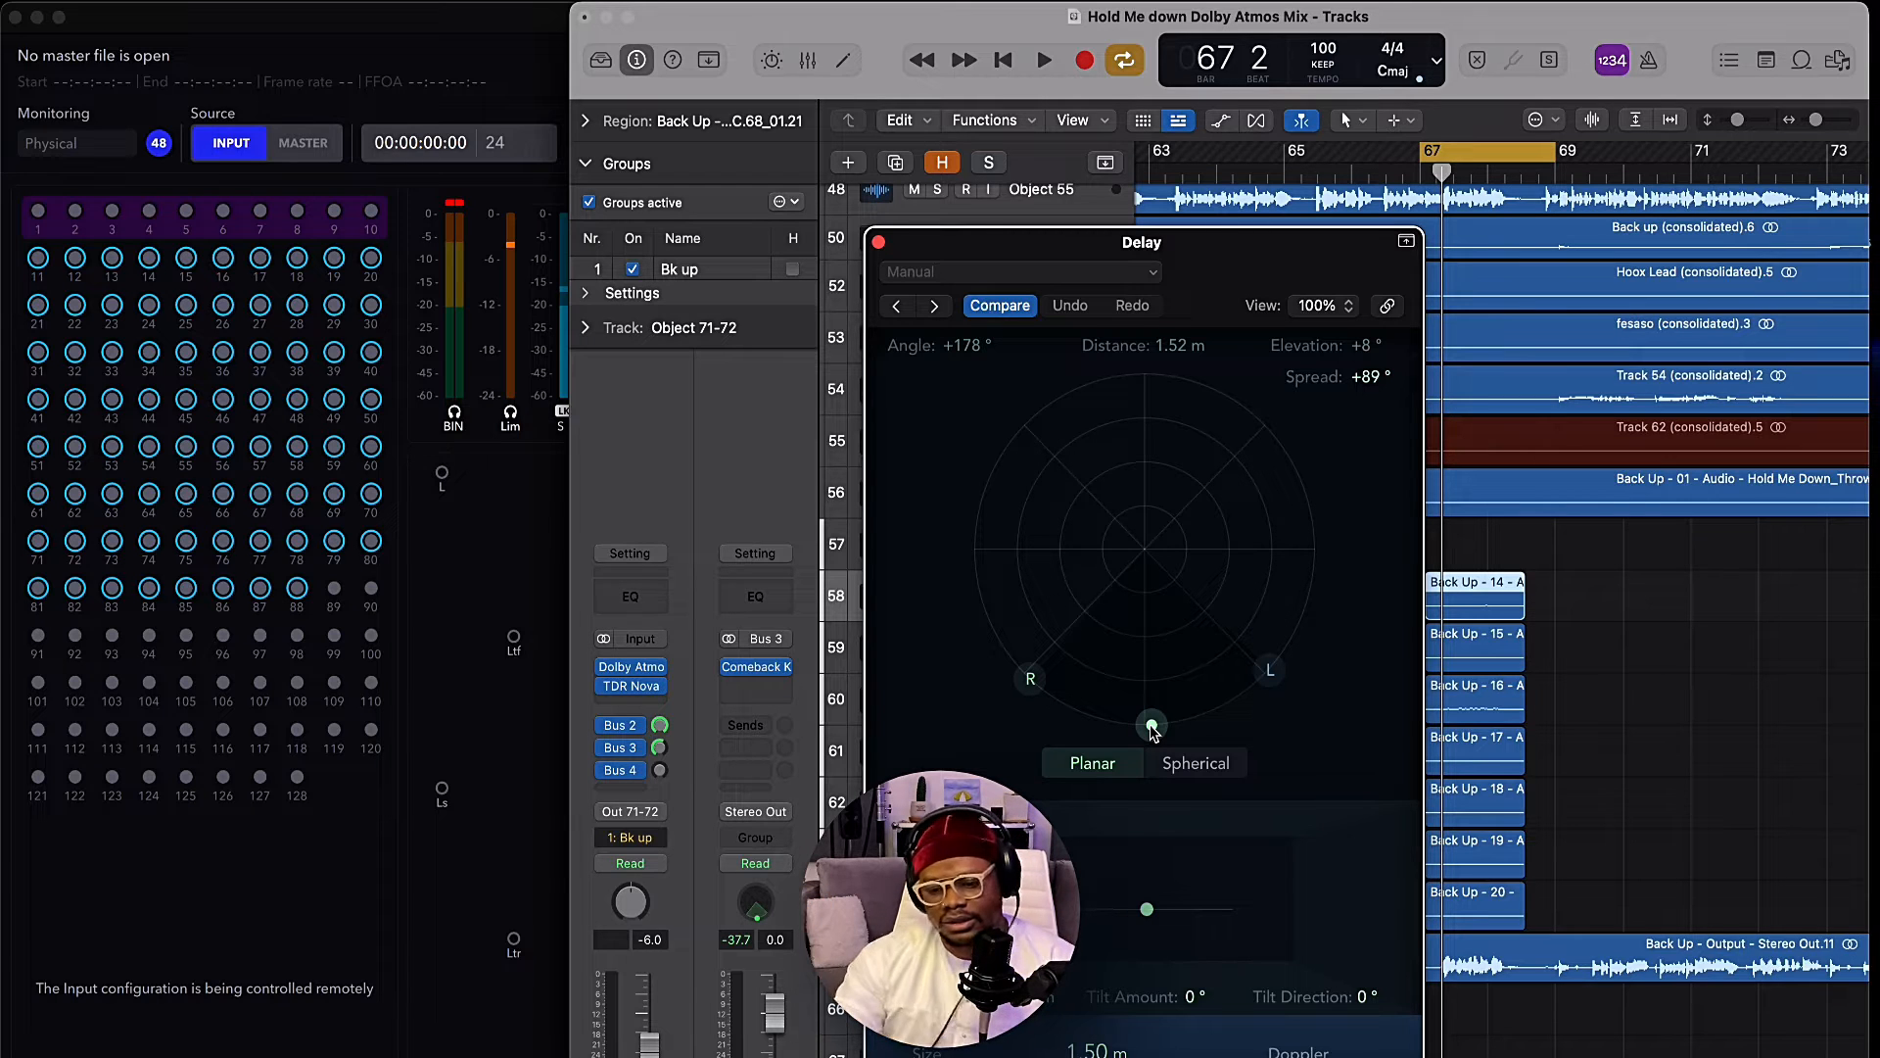
drag(1154, 729, 1155, 373)
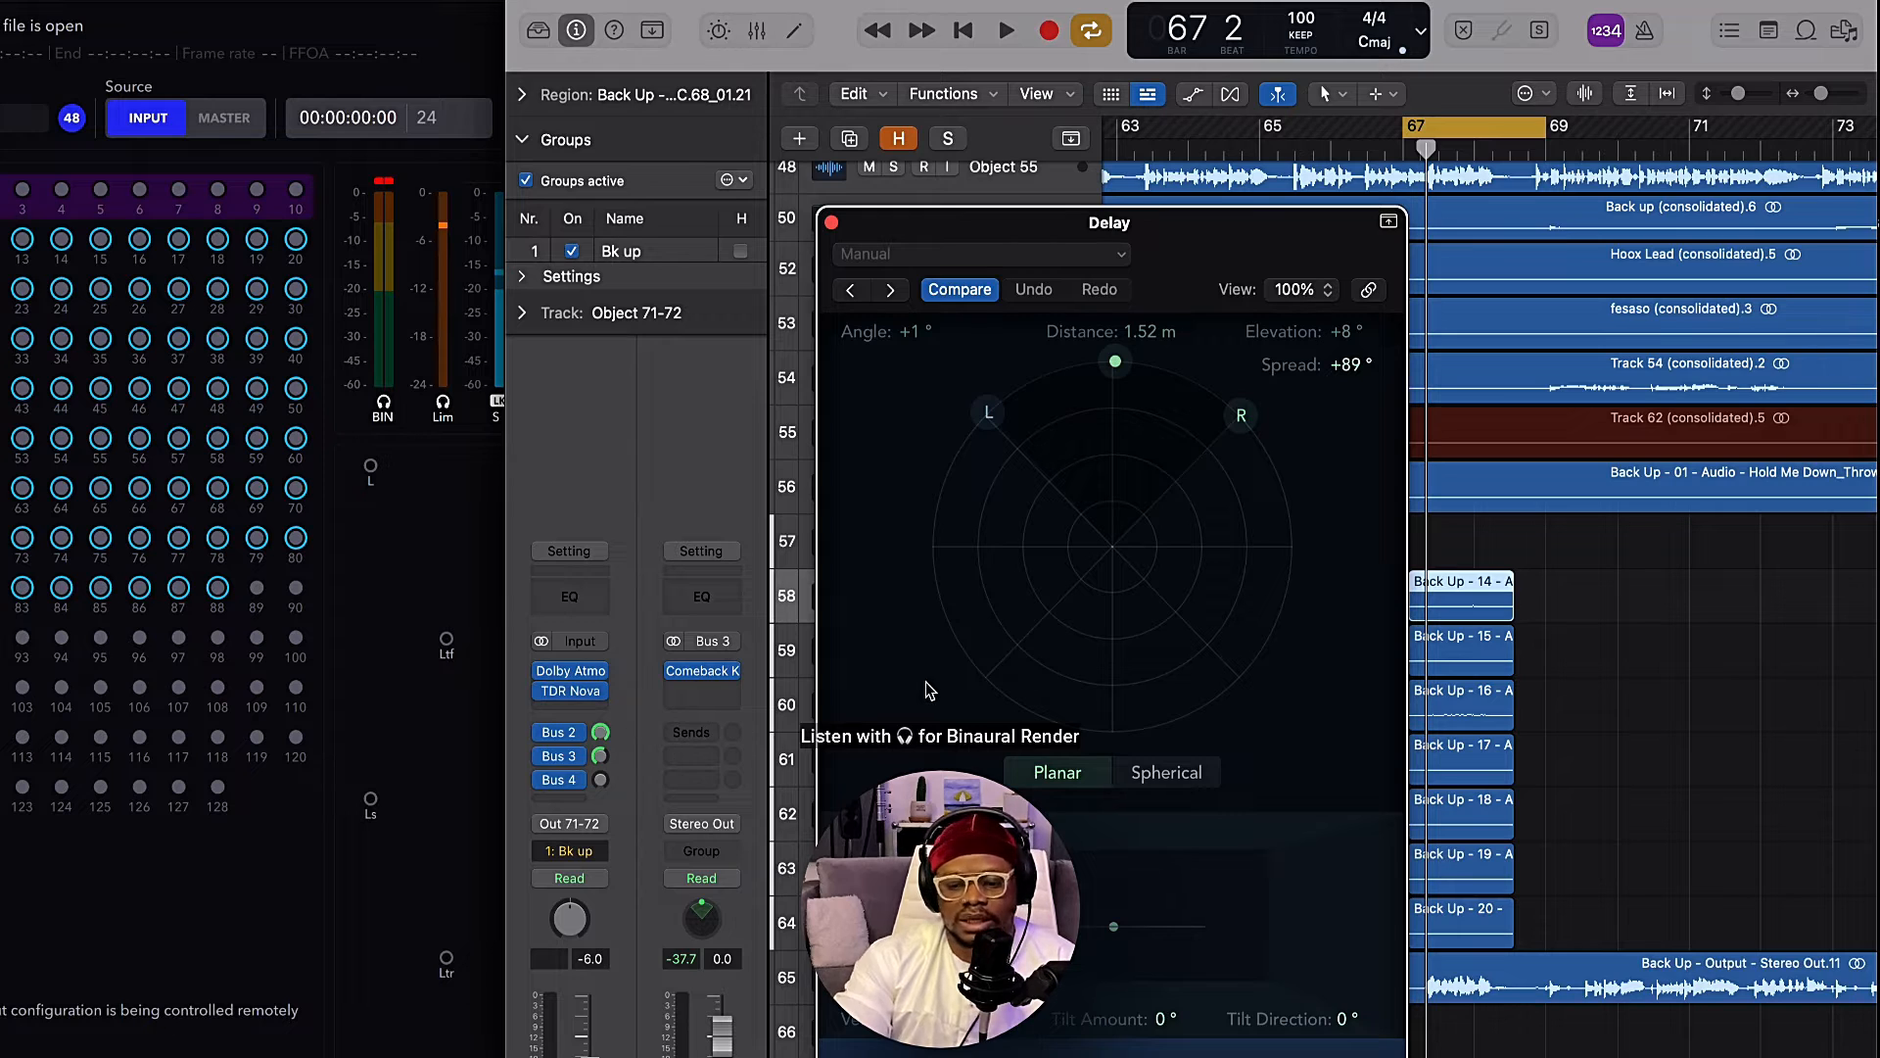
Listen to the Delay with the +89° spread from bar 67 in the full mix and with the backup vocals soloed.
key(space)
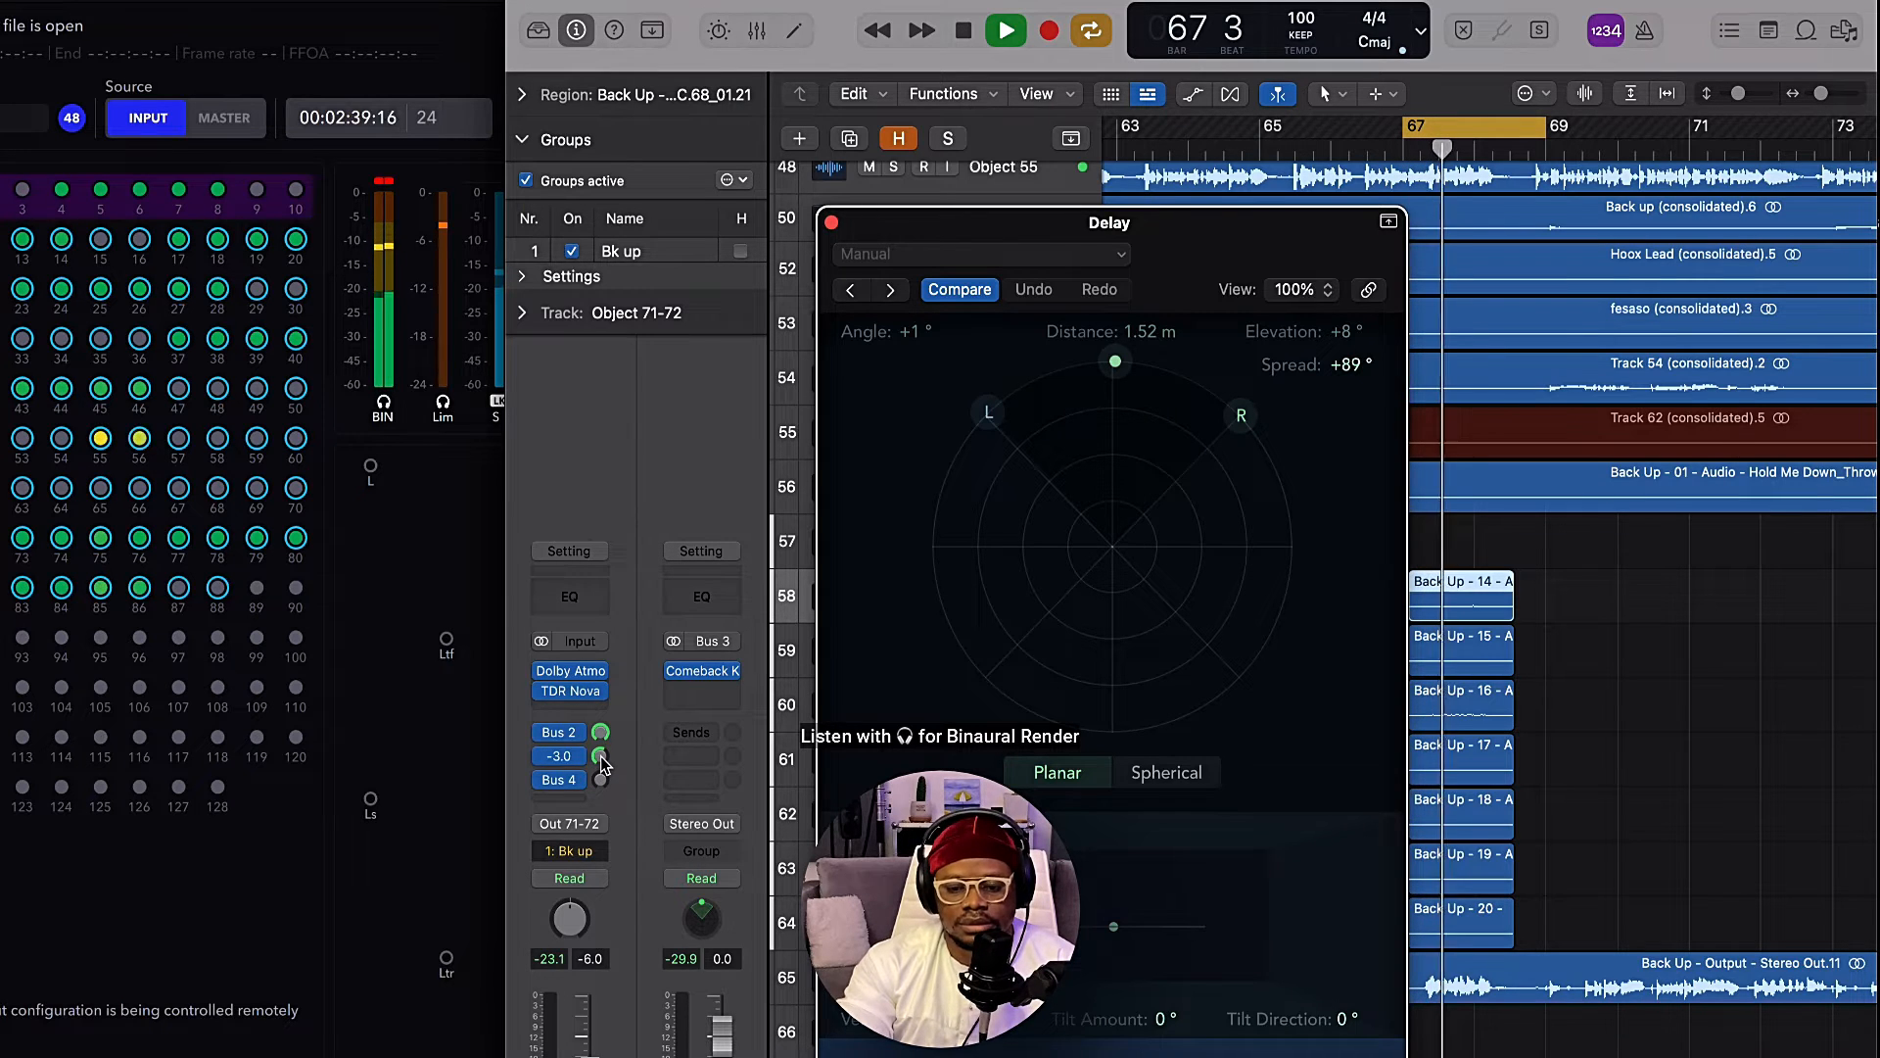
key(ctrl+s)
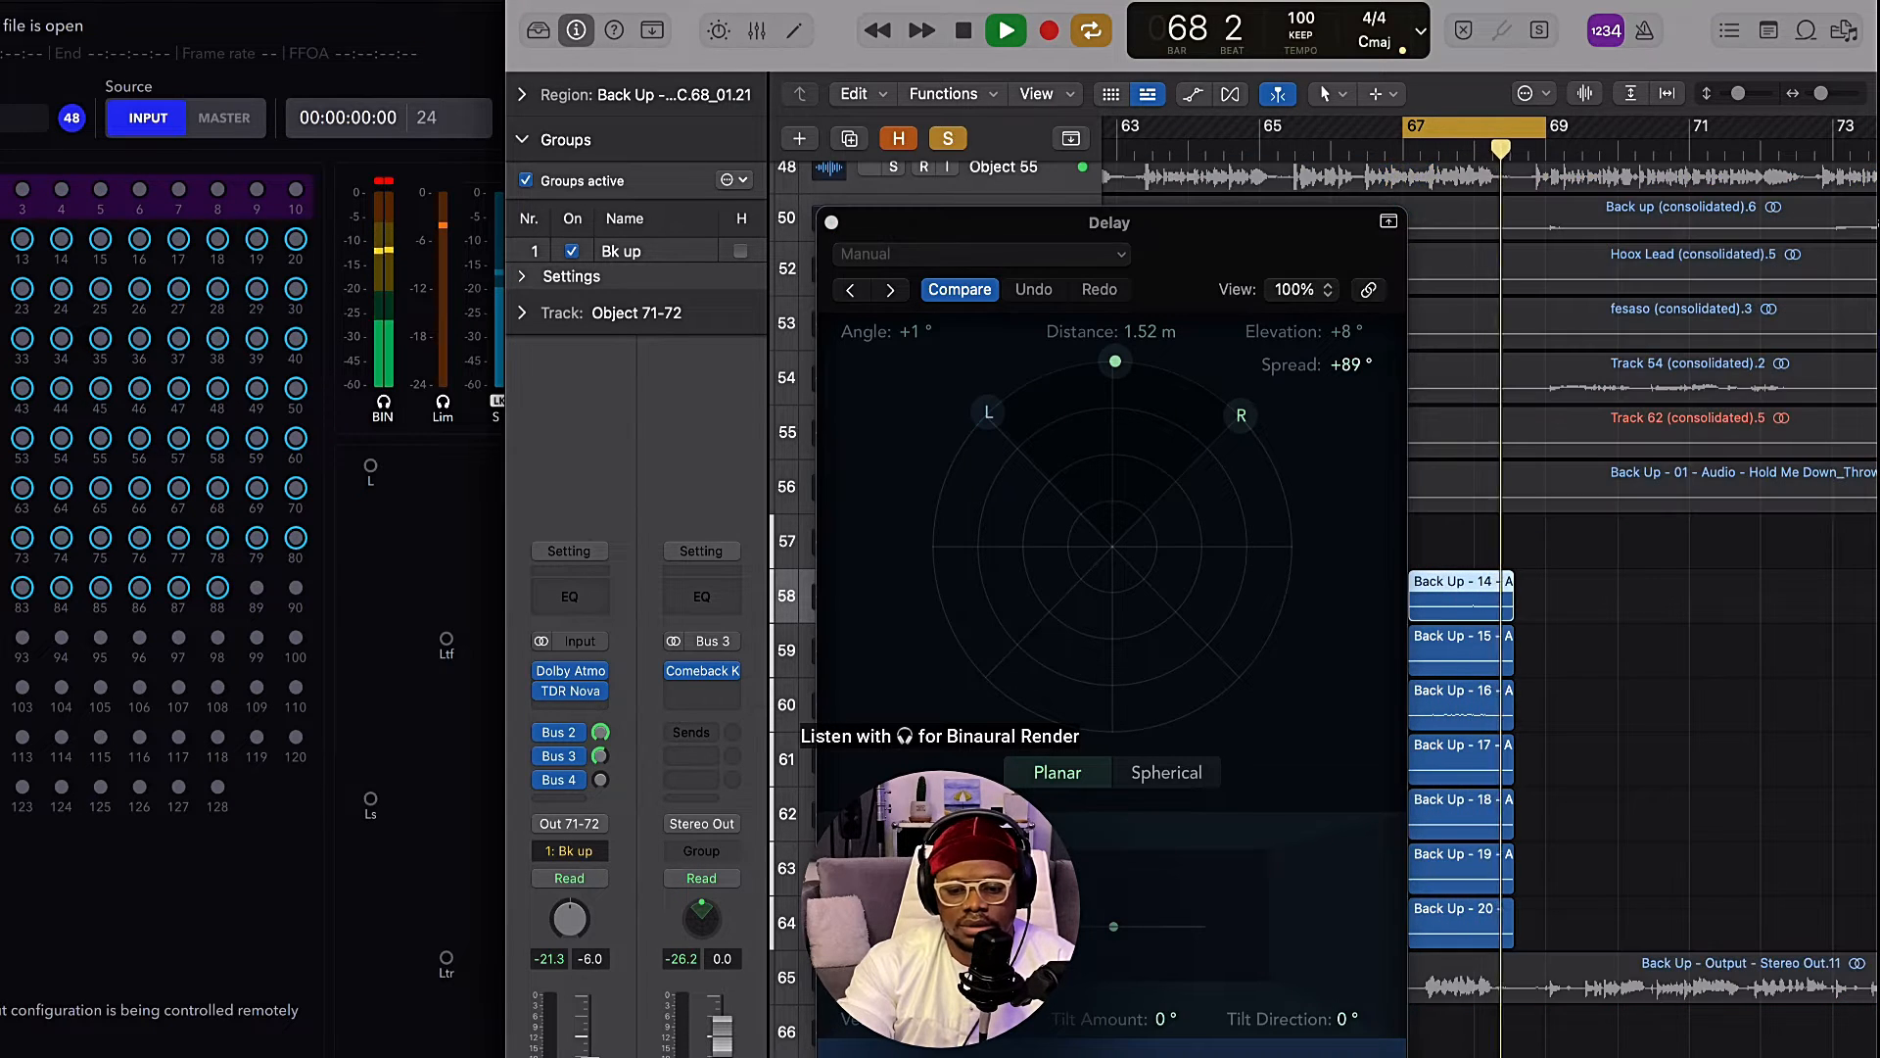
key(space)
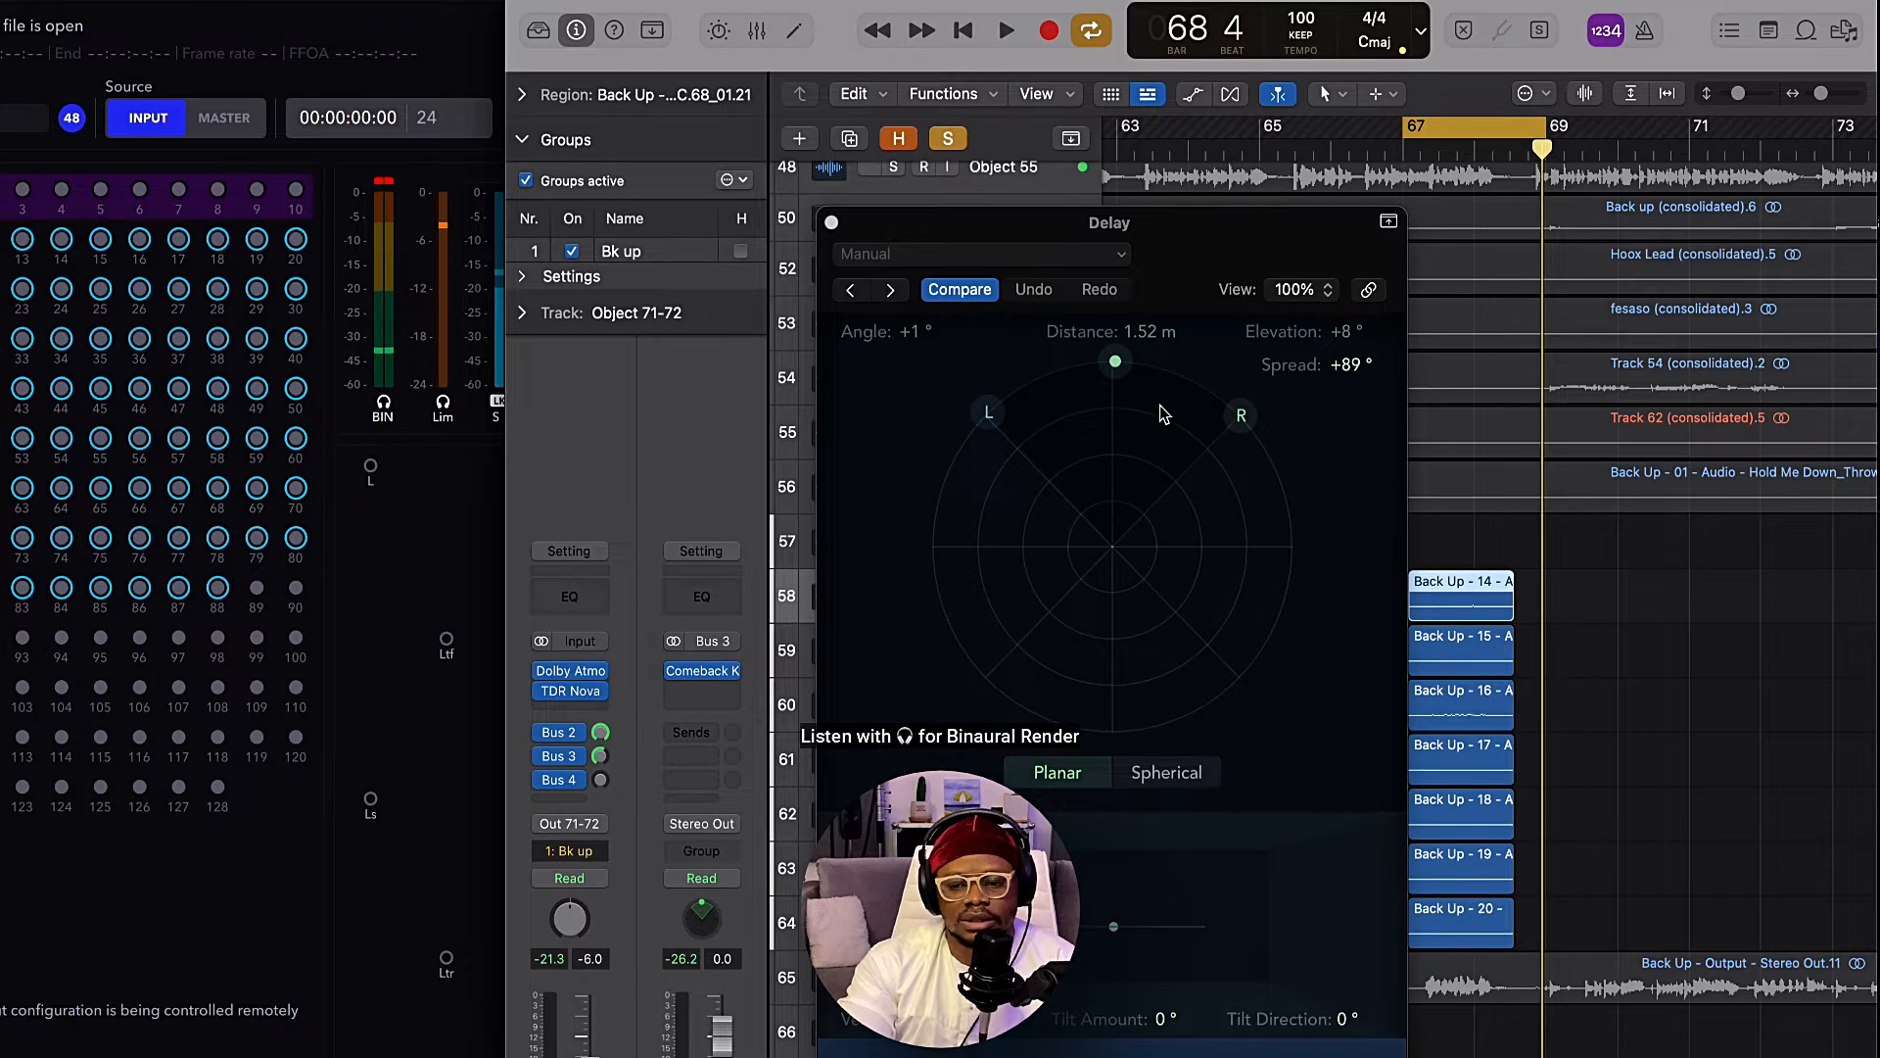
key(space)
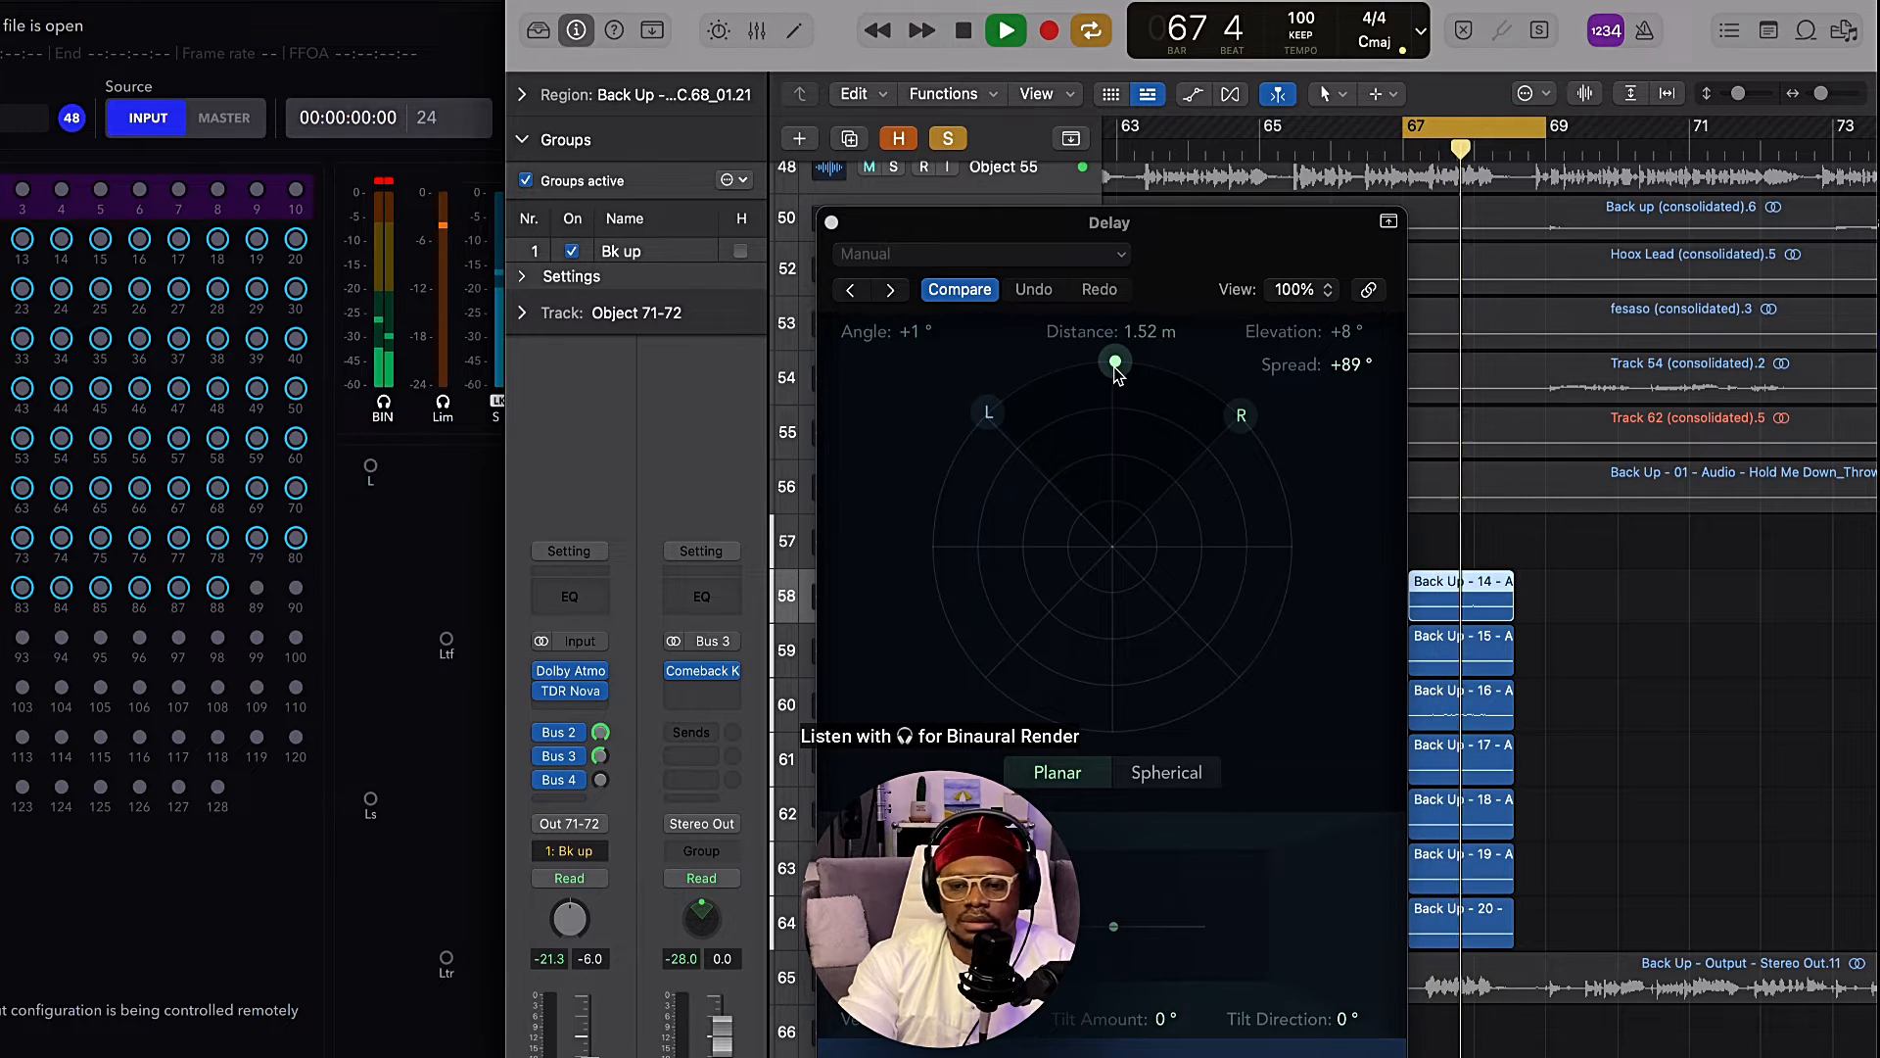
Widen the Delay binaural panner's spread to +180° and audition it on the soloed backup vocals.
drag(1353, 365, 1353, 384)
drag(1350, 363, 1350, 282)
key(space)
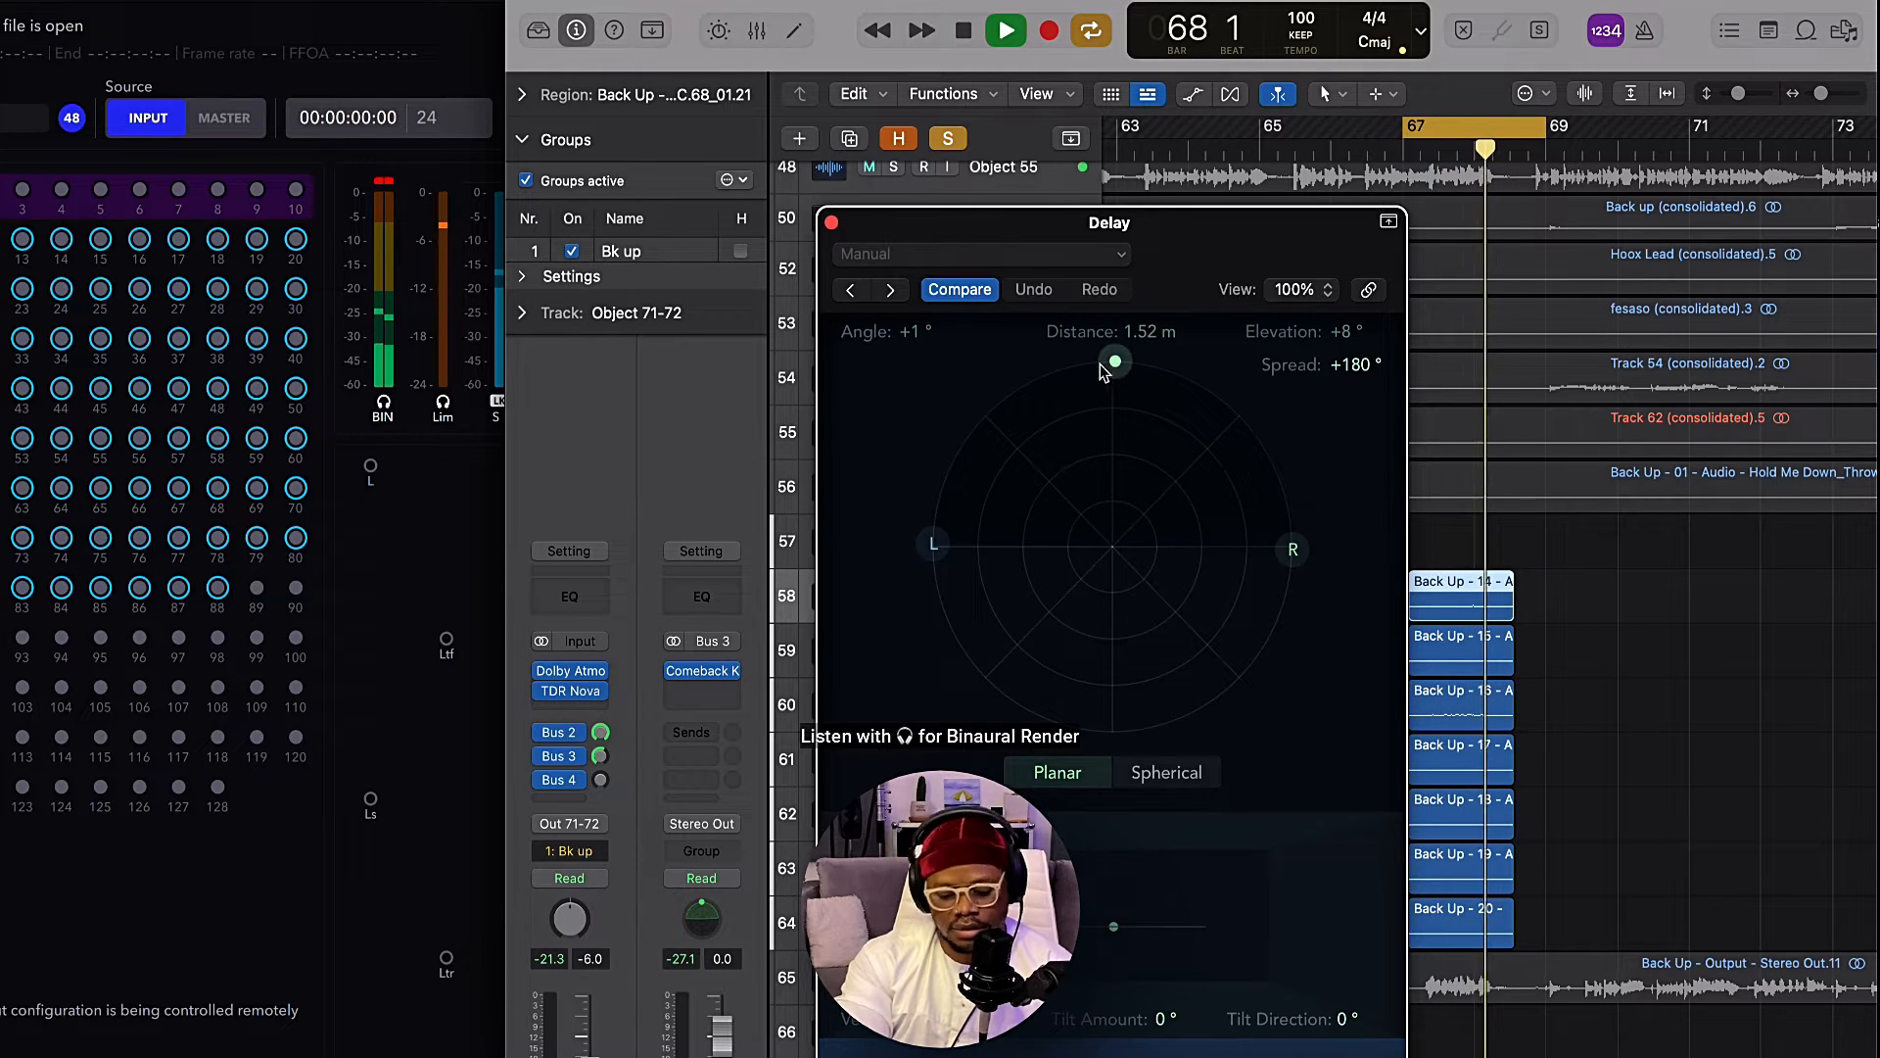
Adjust the Delay binaural panner's spread and move its source point around the panning circle.
drag(1357, 367, 1358, 455)
drag(1115, 362, 1212, 189)
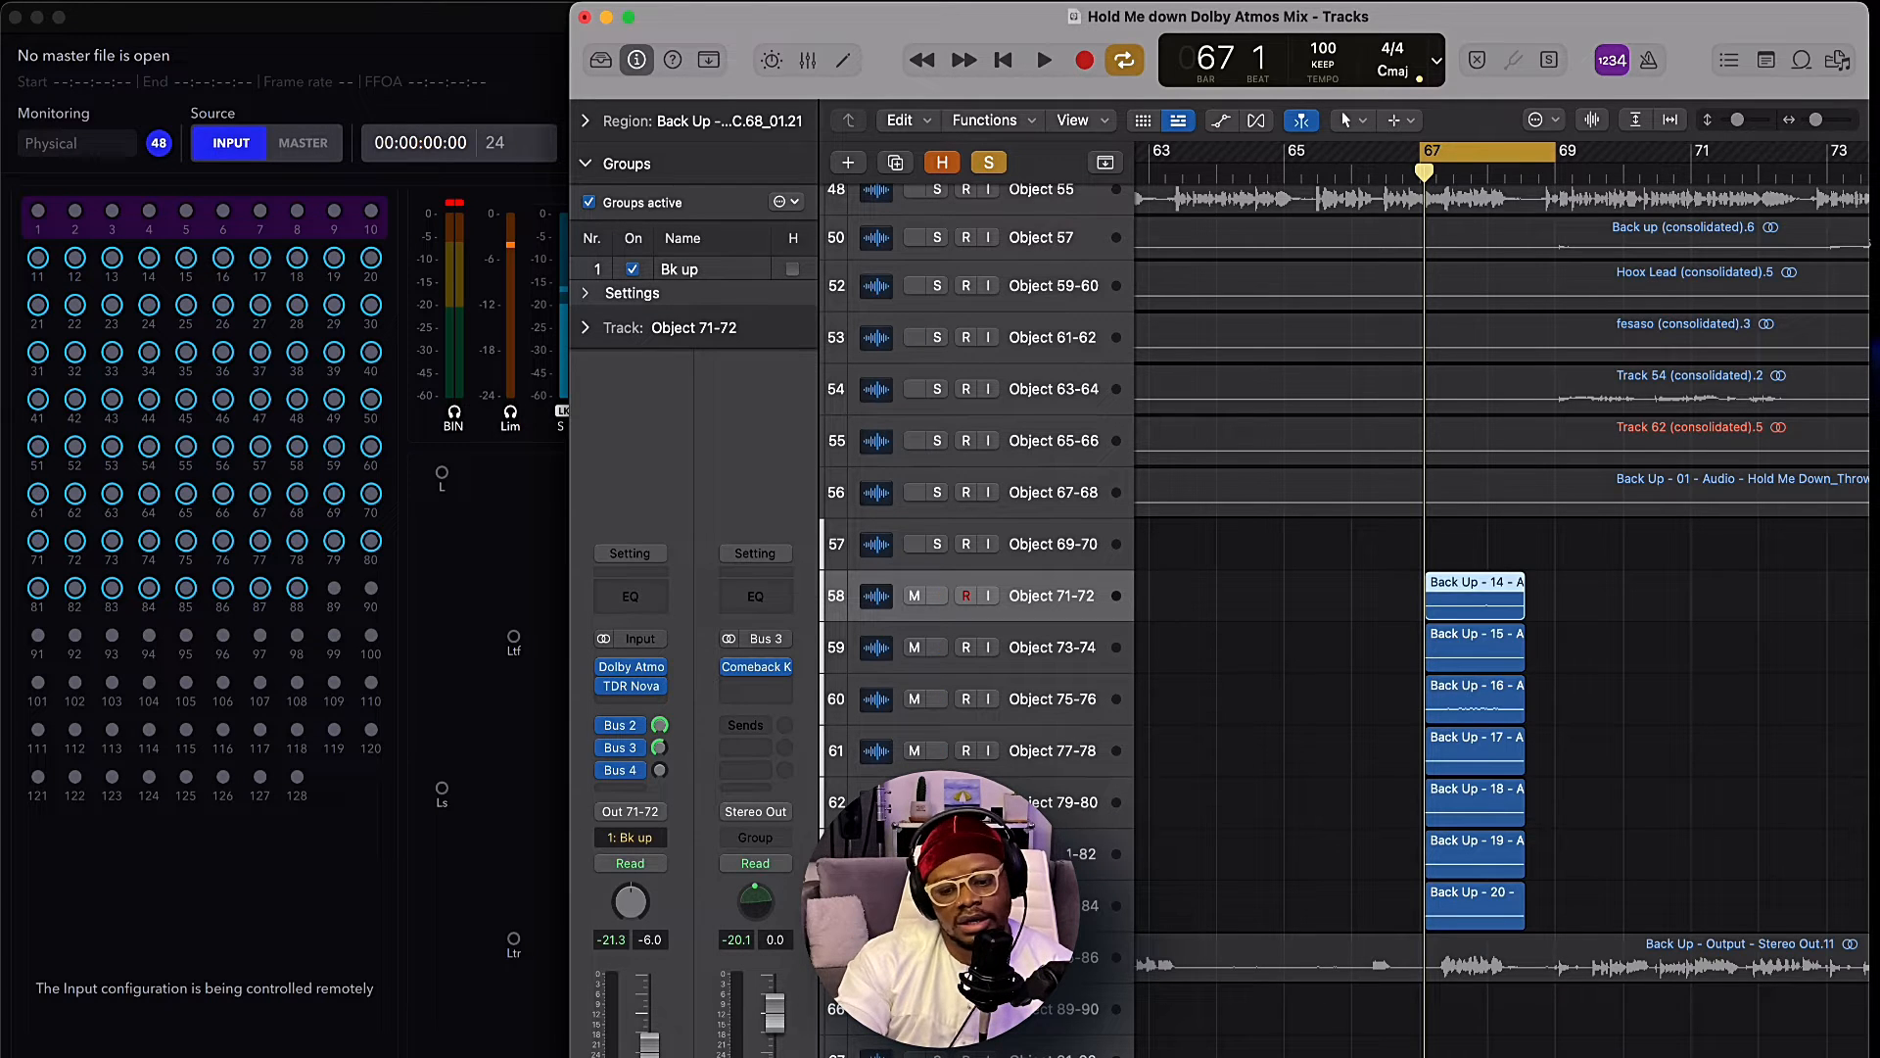
Take the backup vocals out of solo and audition the full mix from bar 67.
key(s)
key(space)
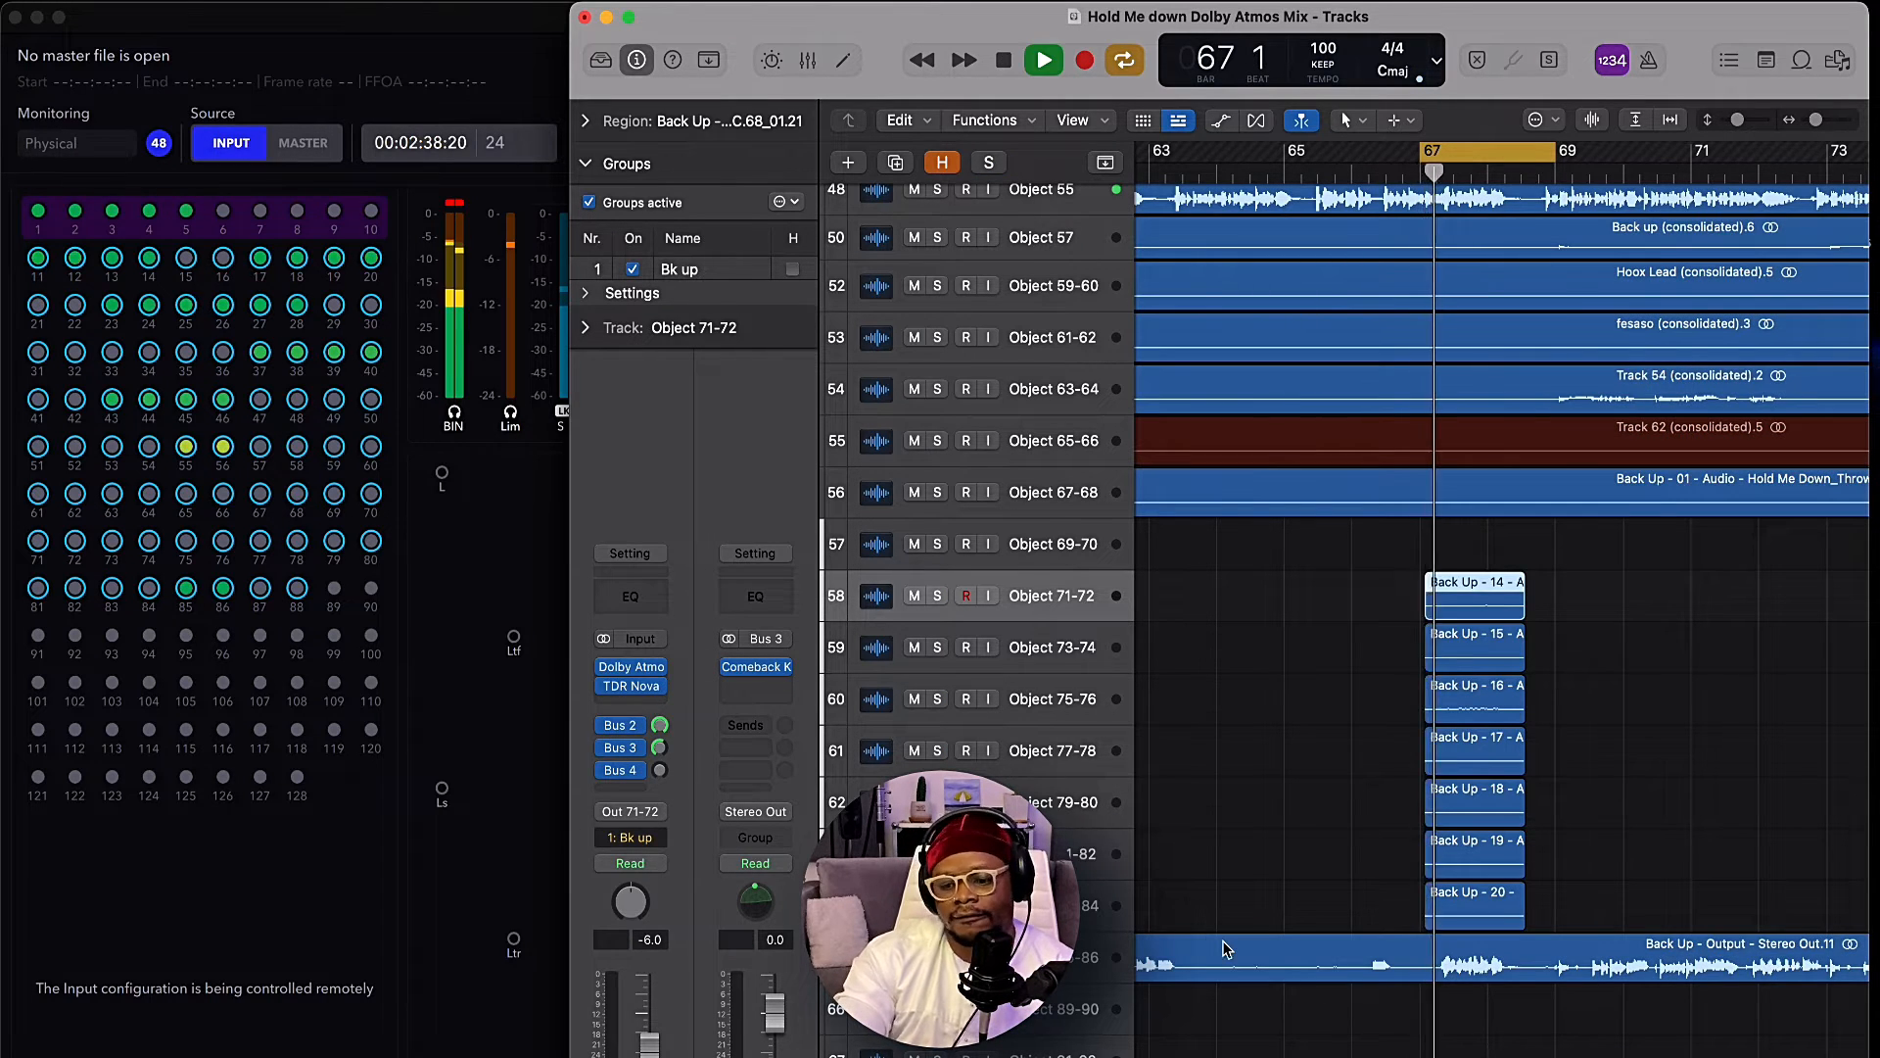
key(z)
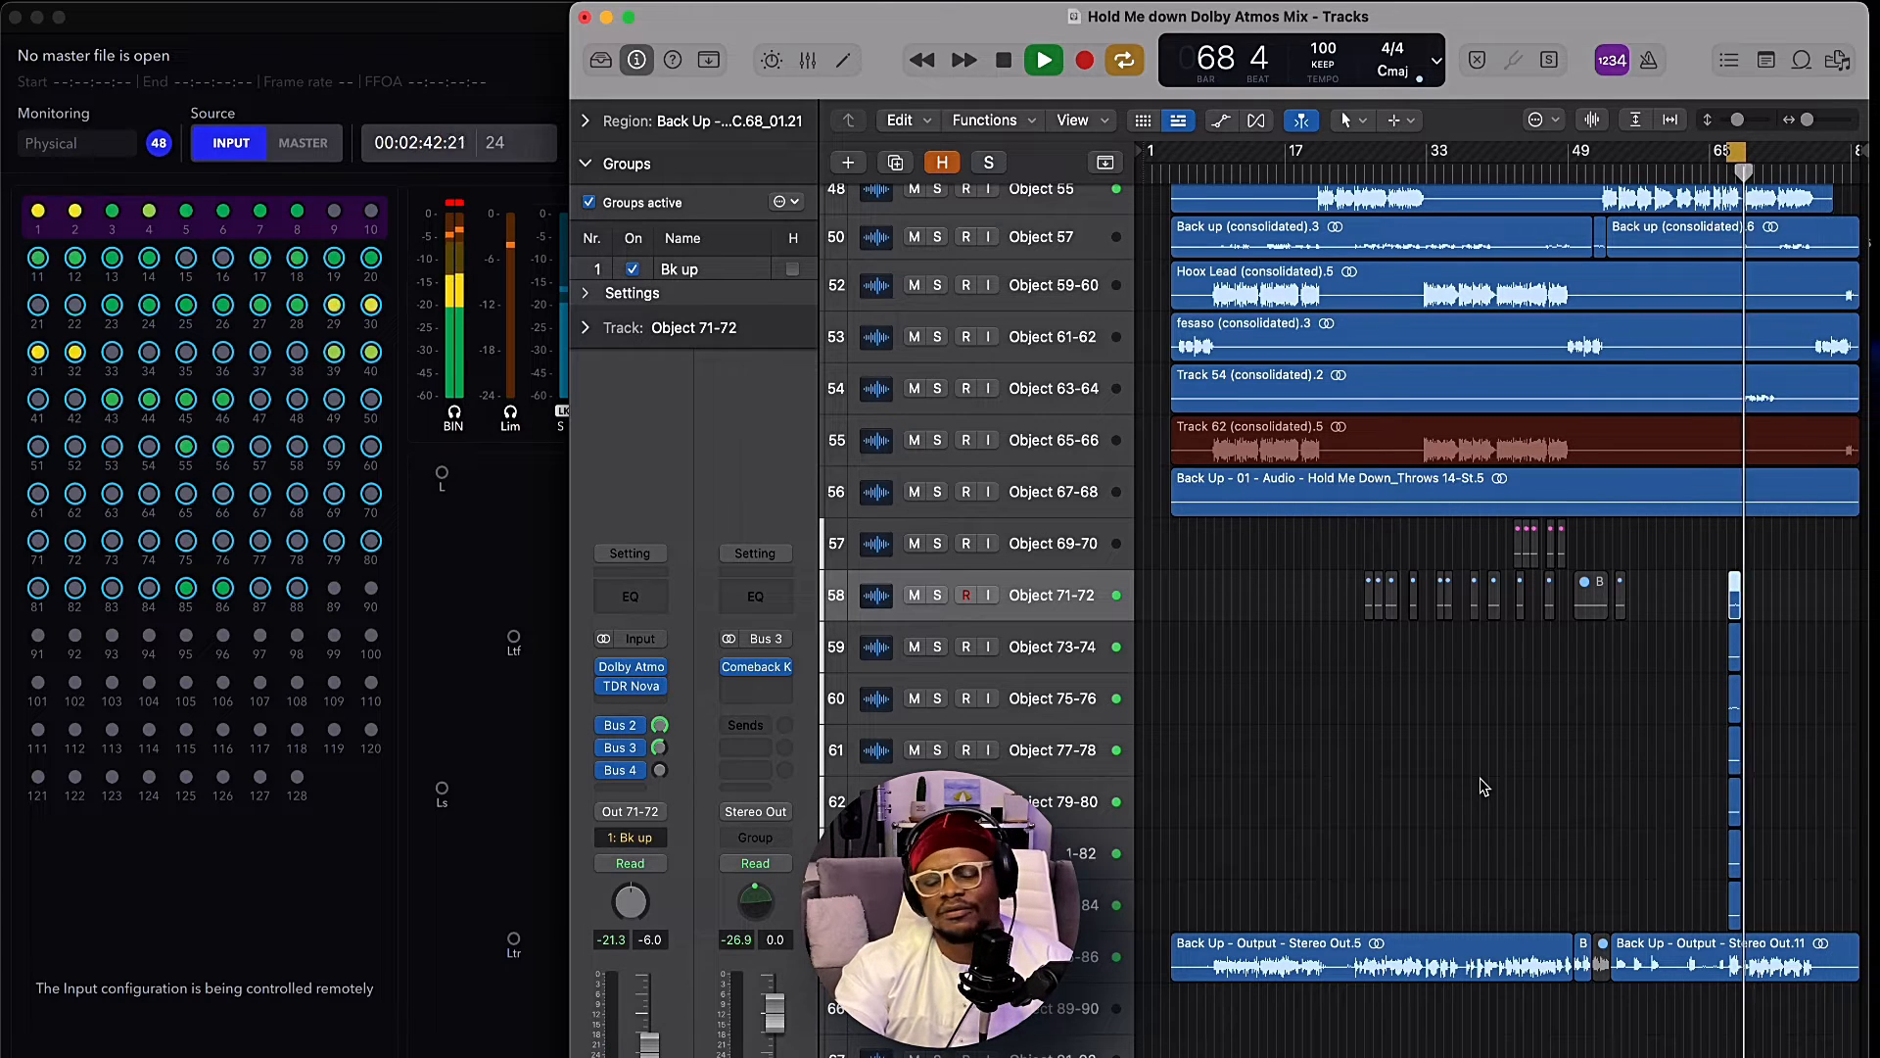
scroll(1521, 478, up, 10)
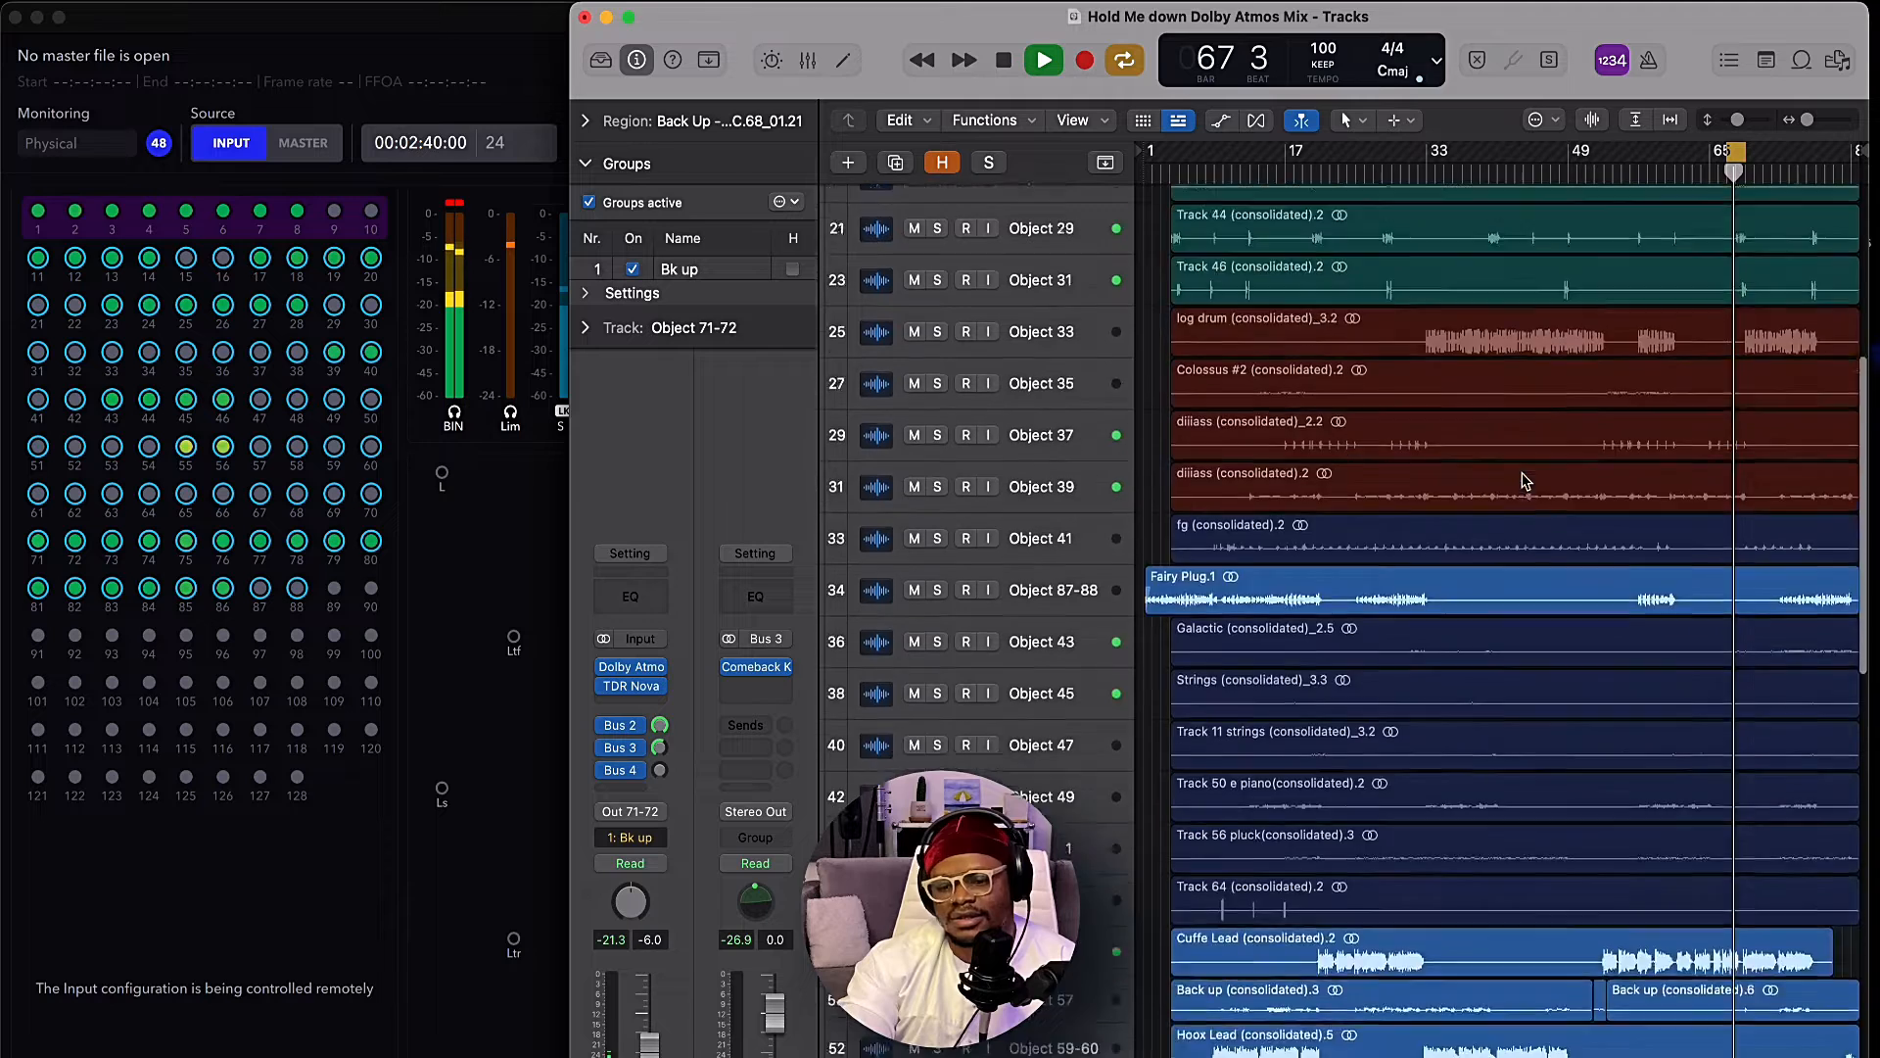
key(space)
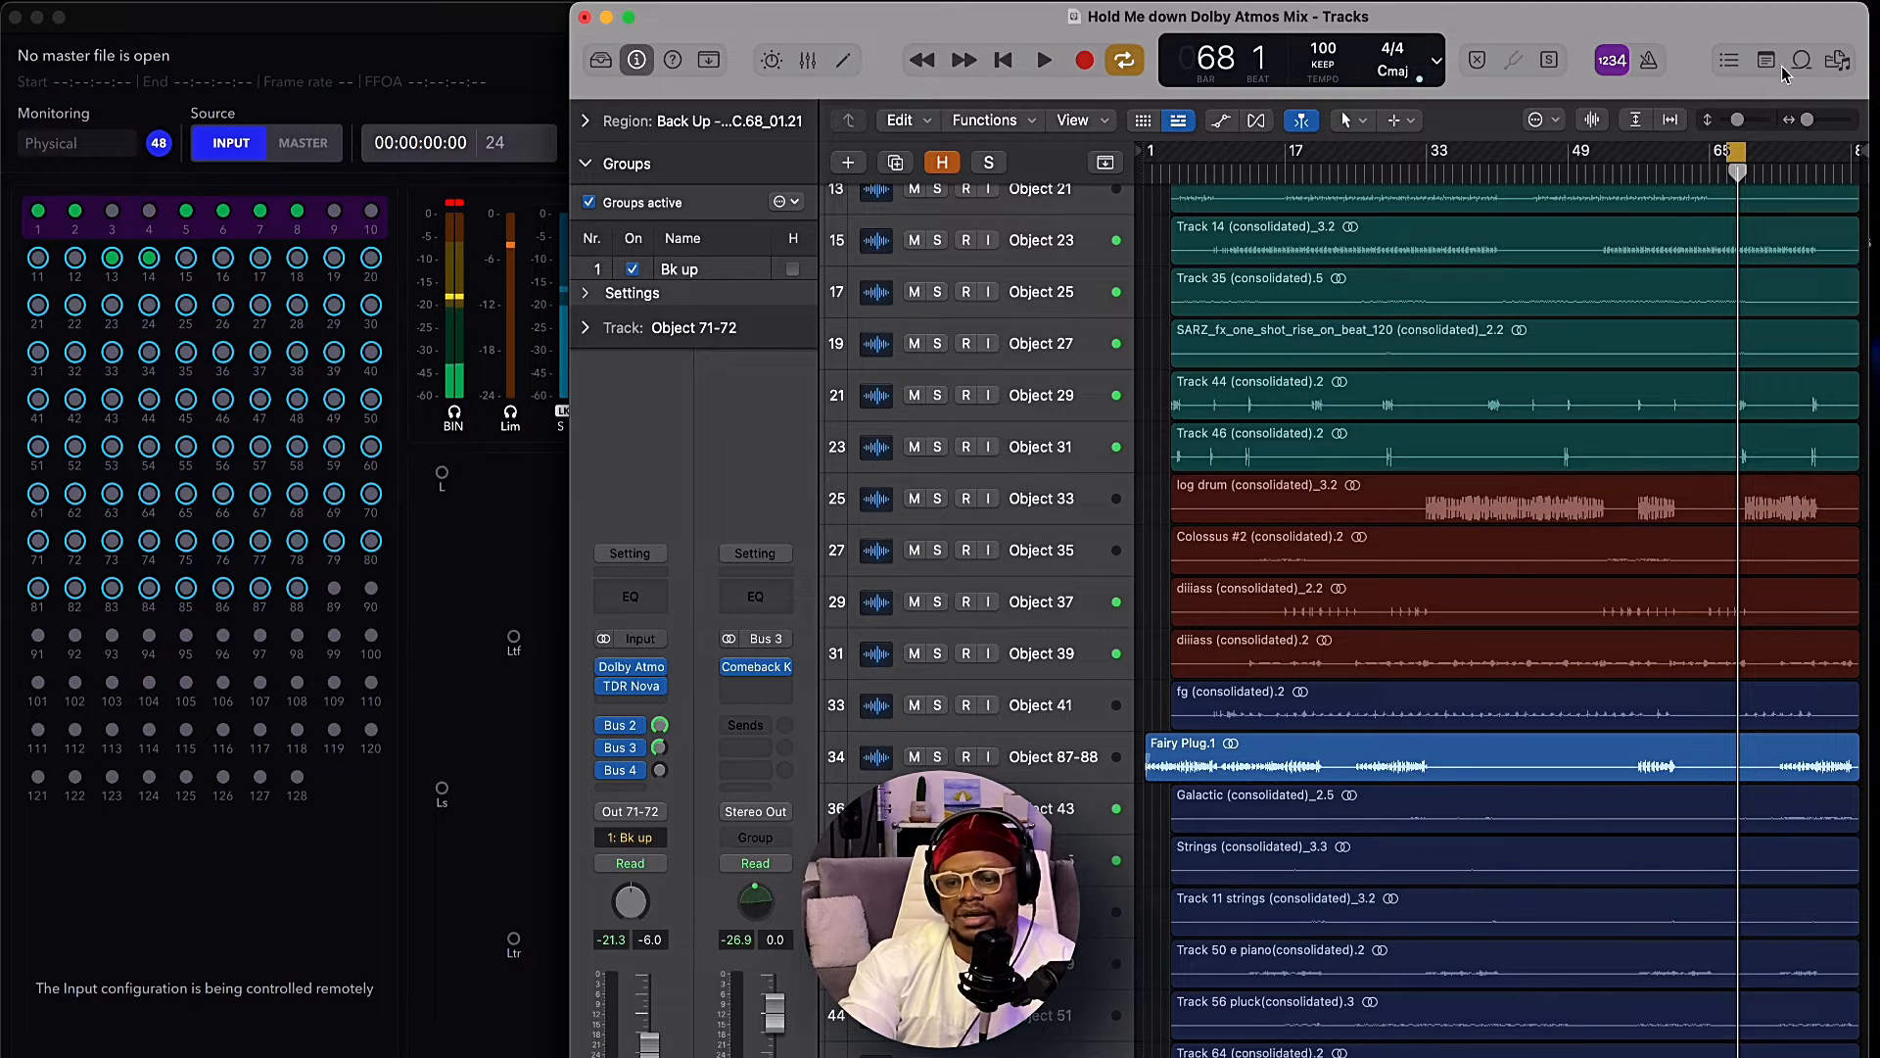
Extend the cycle range from bar 1 to the end of the song.
drag(1726, 147, 1018, 347)
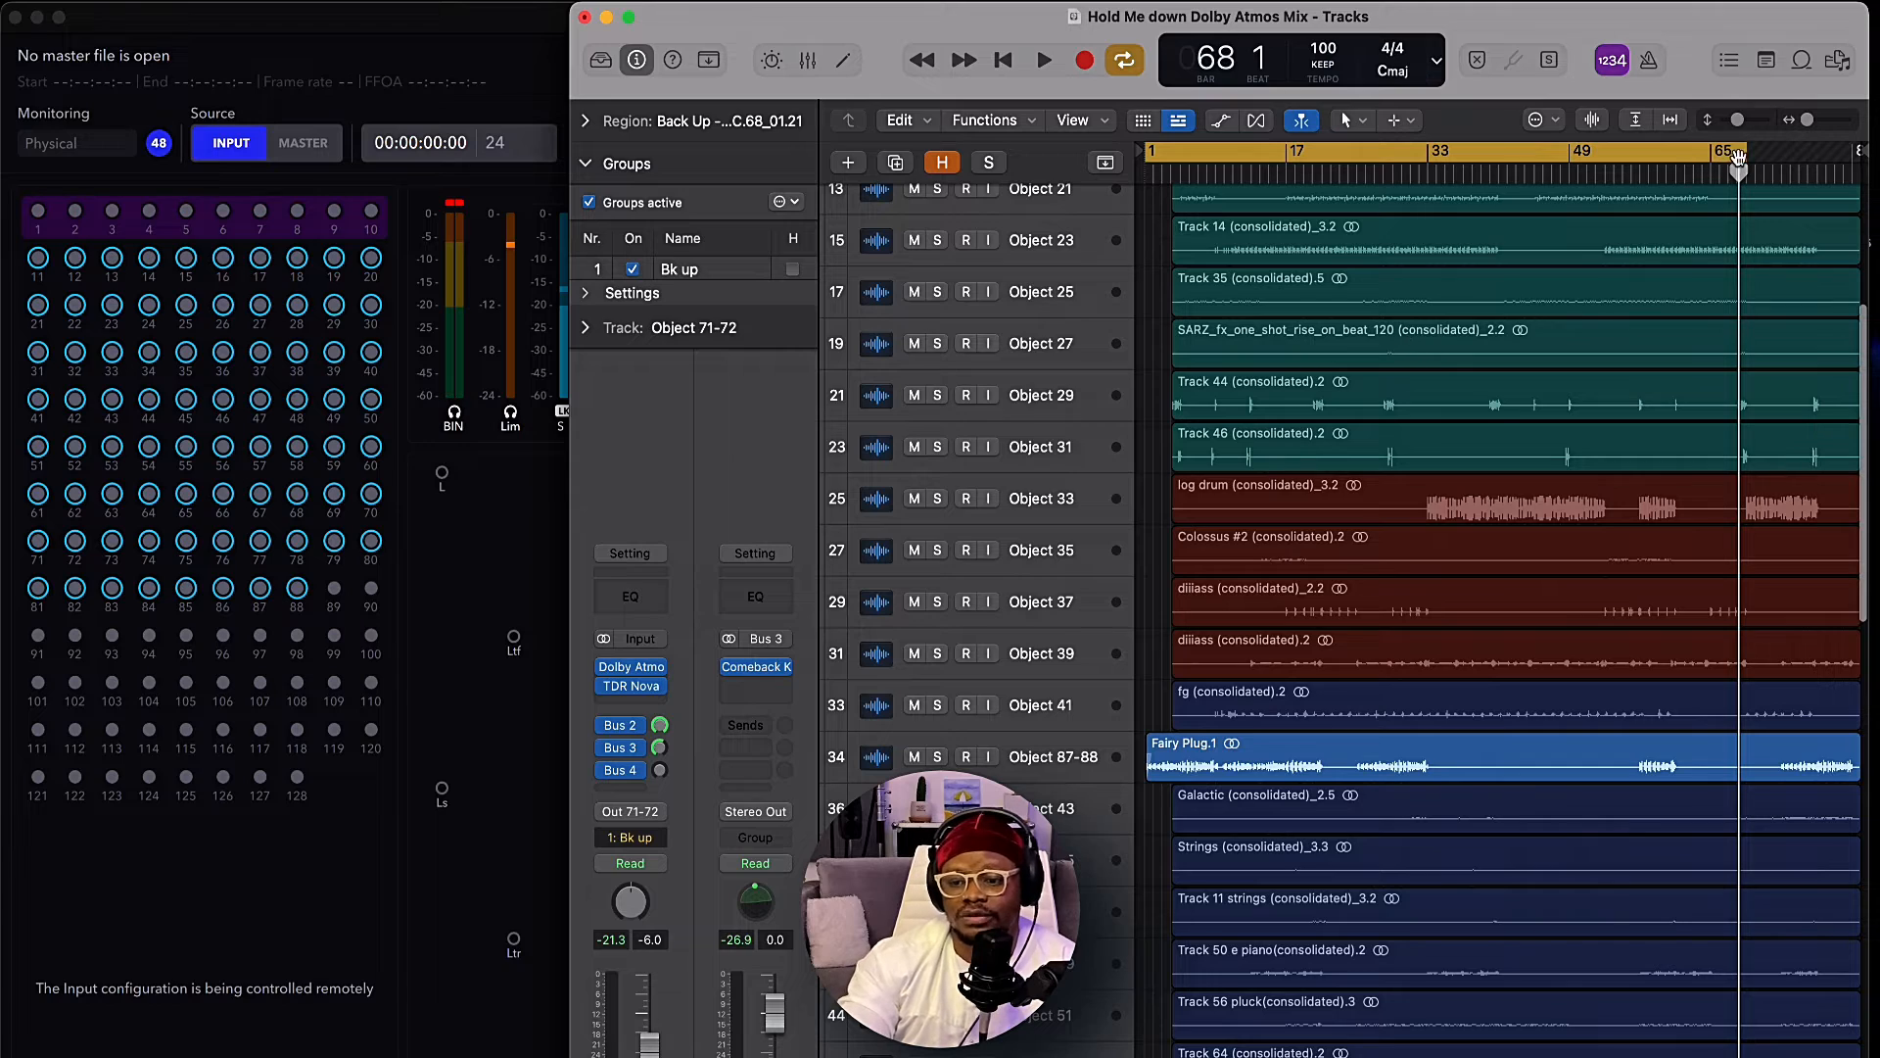
drag(1742, 159, 1858, 158)
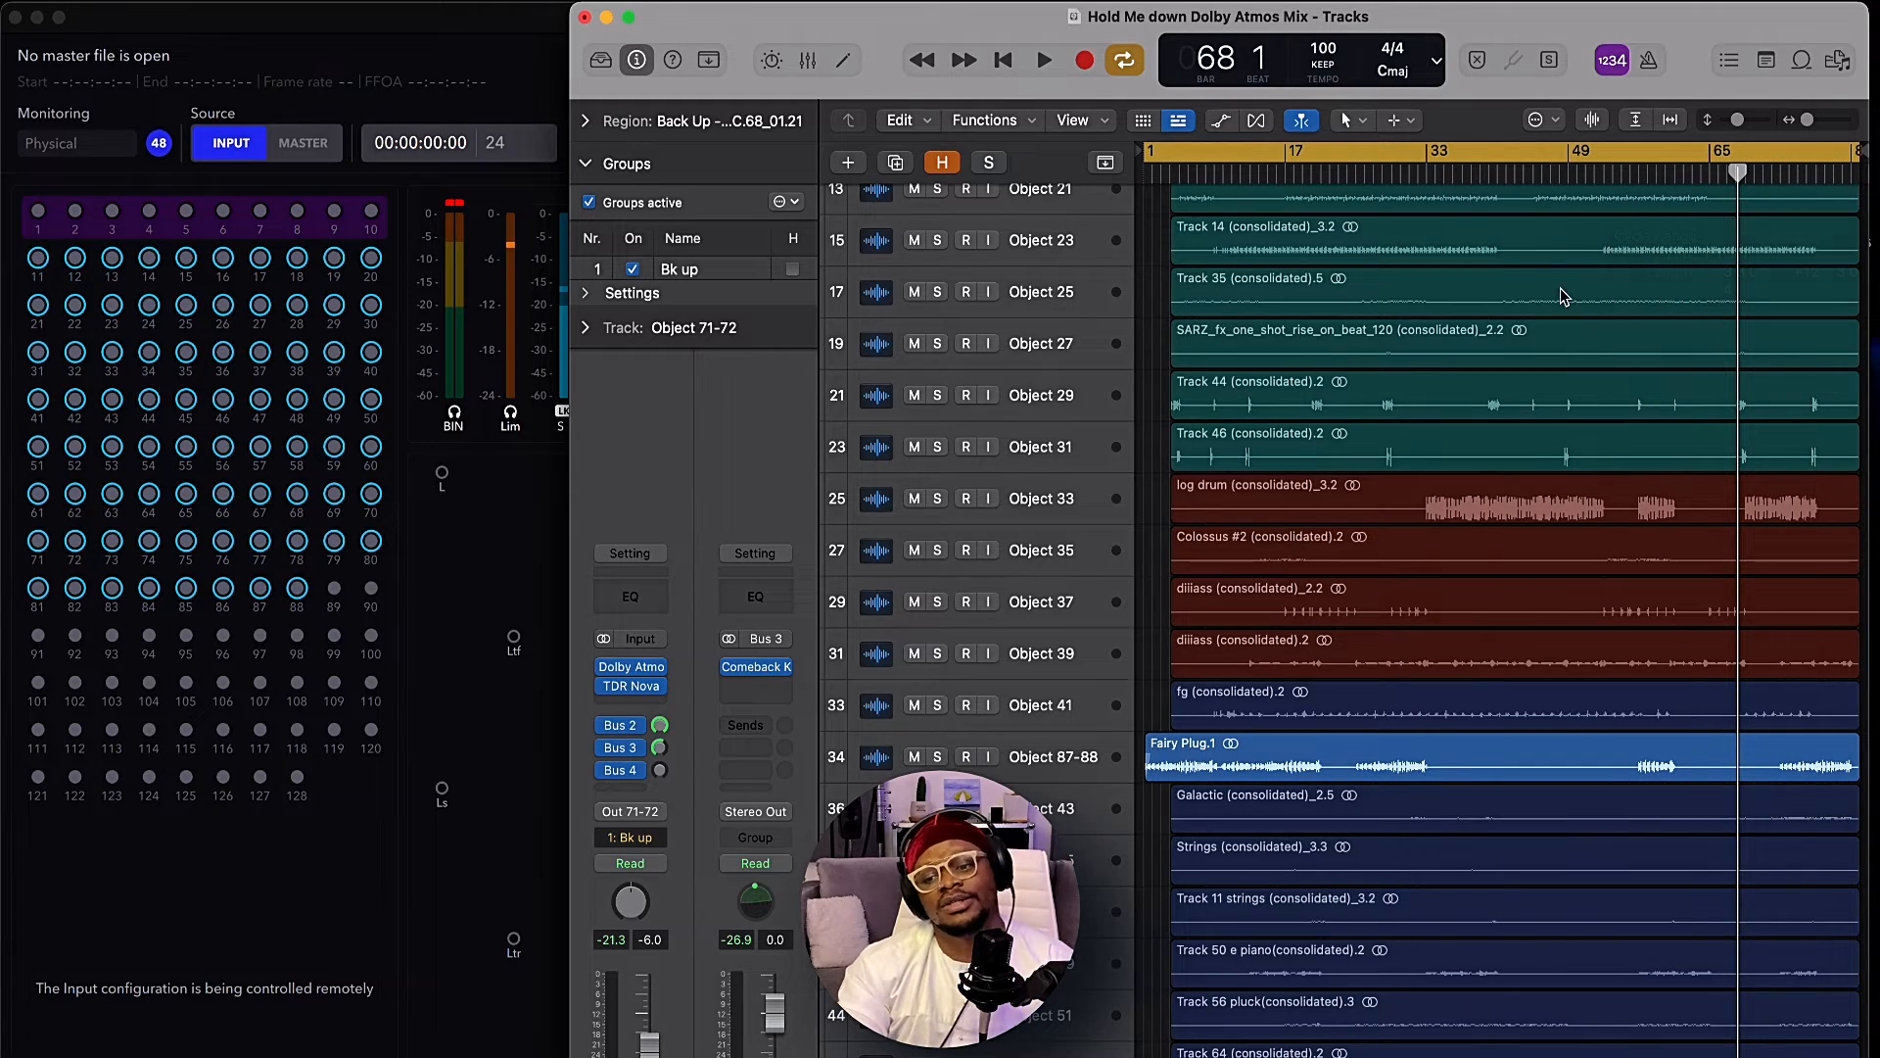
scroll(1561, 297, up, 1)
scroll(1561, 297, up, 5)
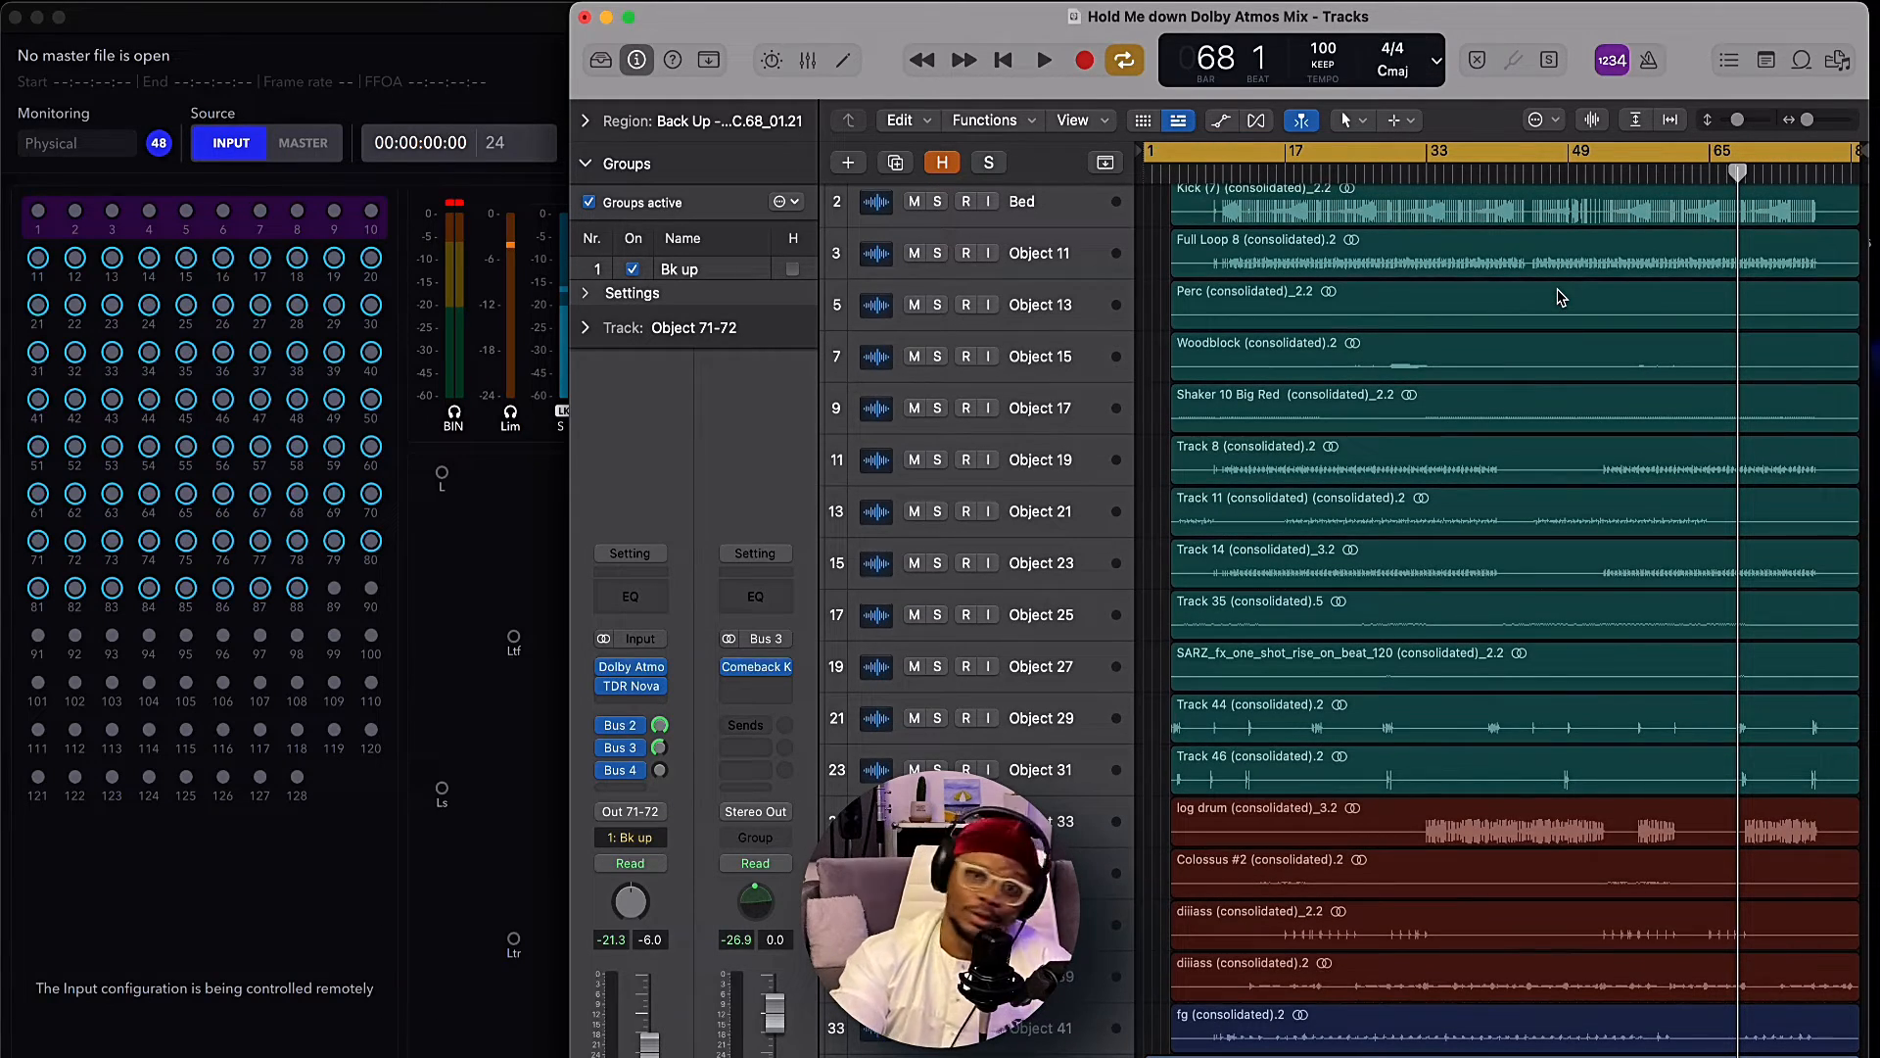
scroll(1561, 297, up, 2)
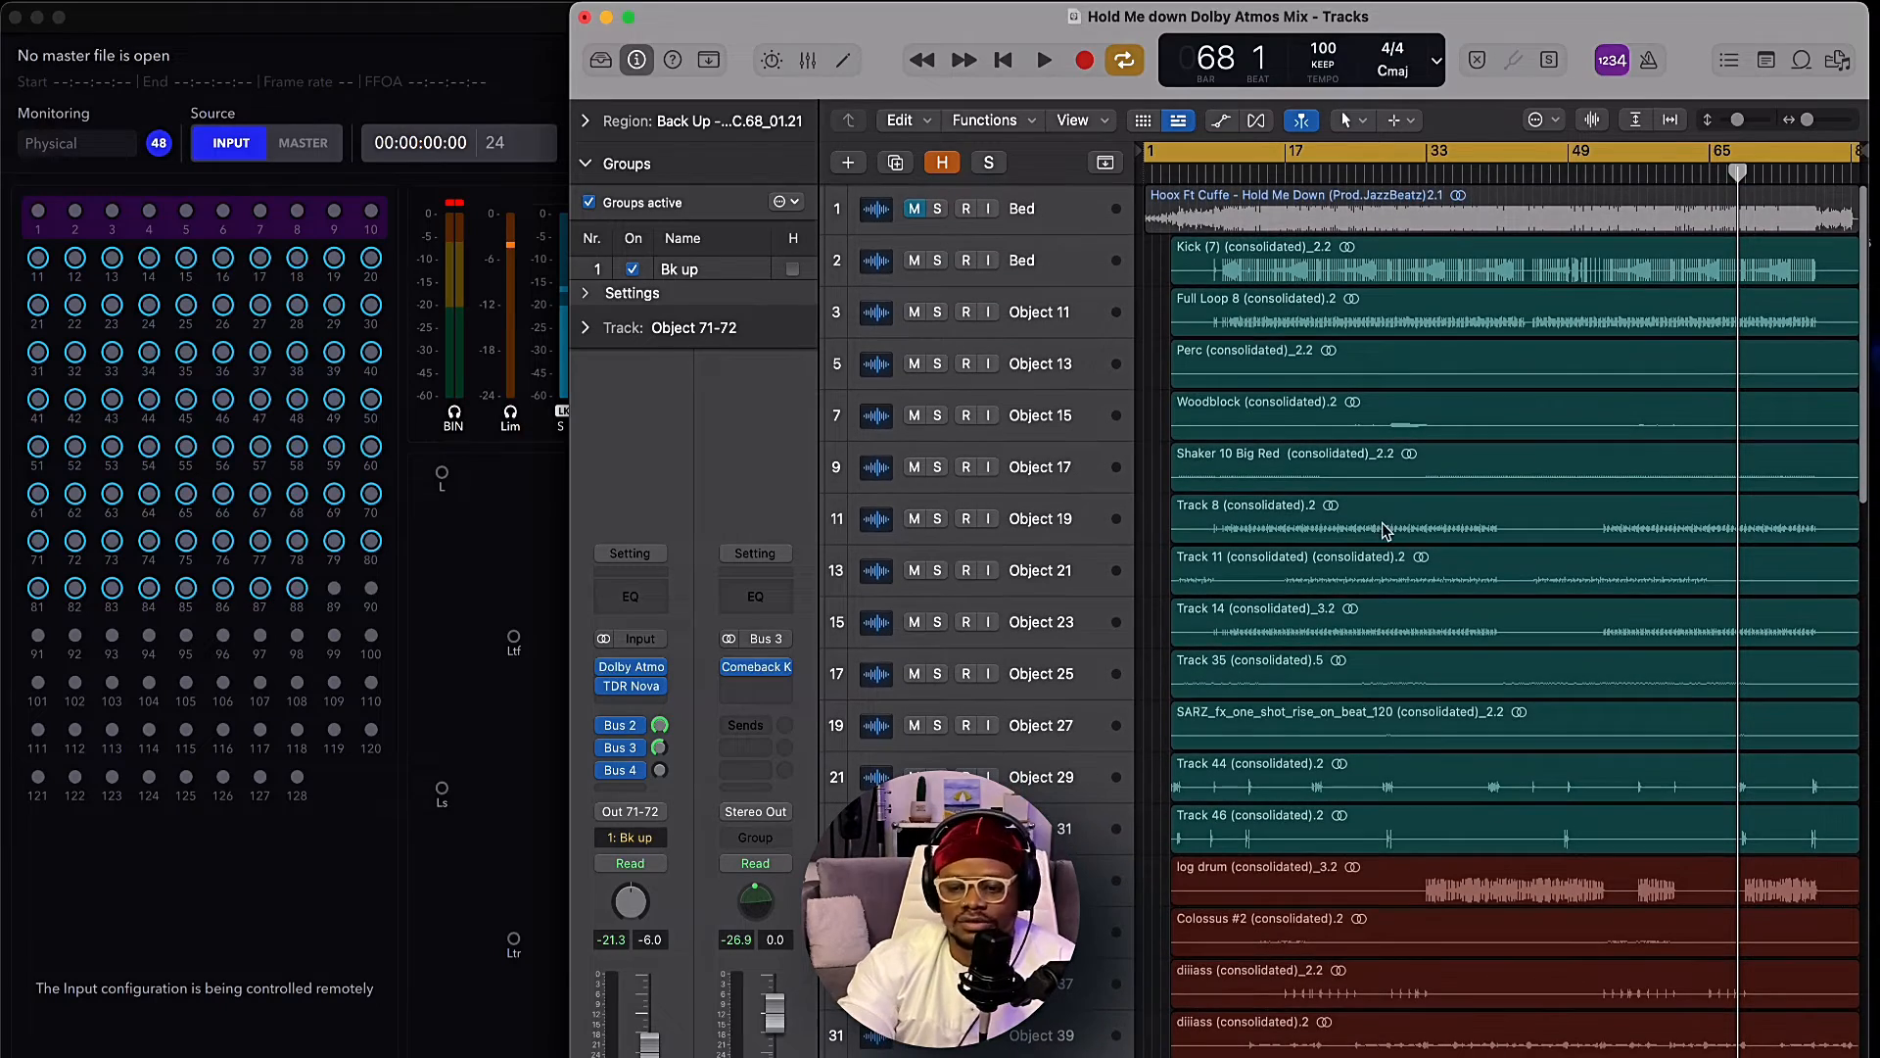
key(super+Right)
key(super+Right)
key(super+Right)
key(super+Right)
key(super+Left)
key(super+Left)
key(super+Left)
key(super+Left)
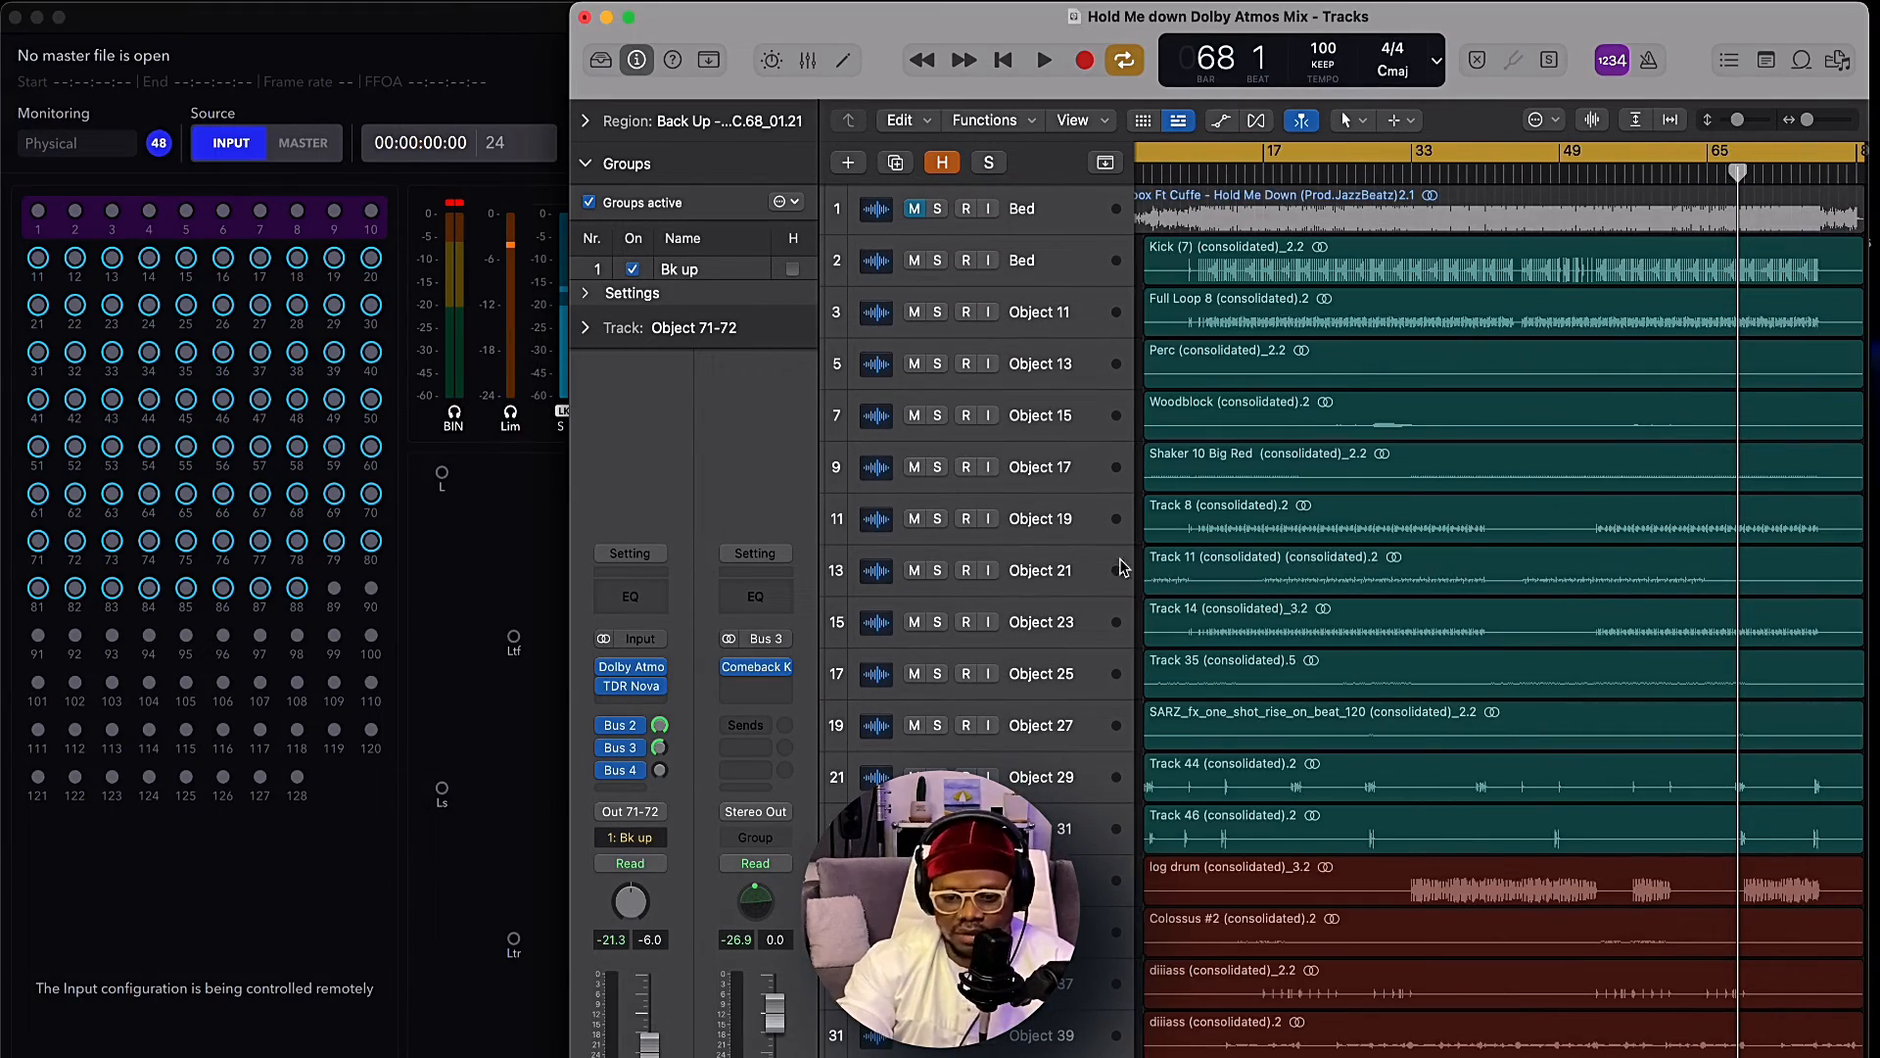
Play the song around bar 13, close the Object 35 panner window and solo the Object 35 track.
click(1066, 529)
click(938, 518)
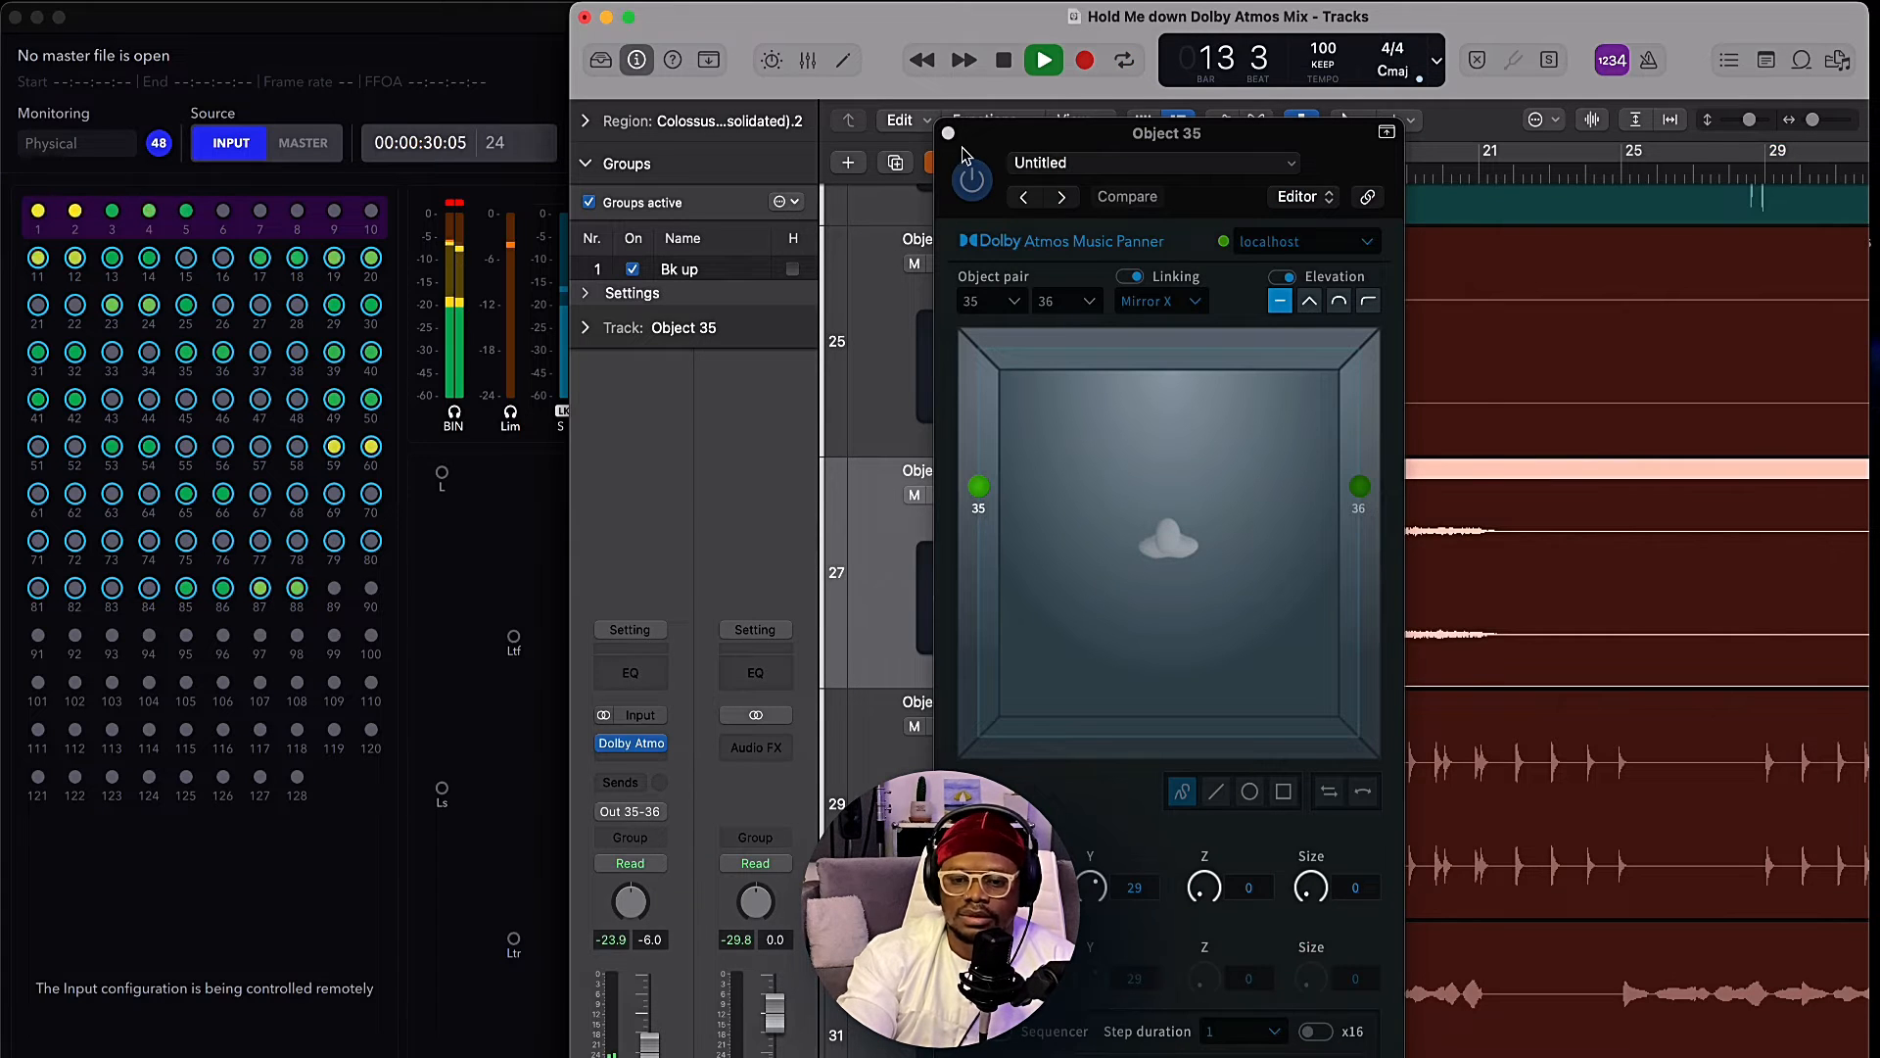
click(948, 132)
click(937, 495)
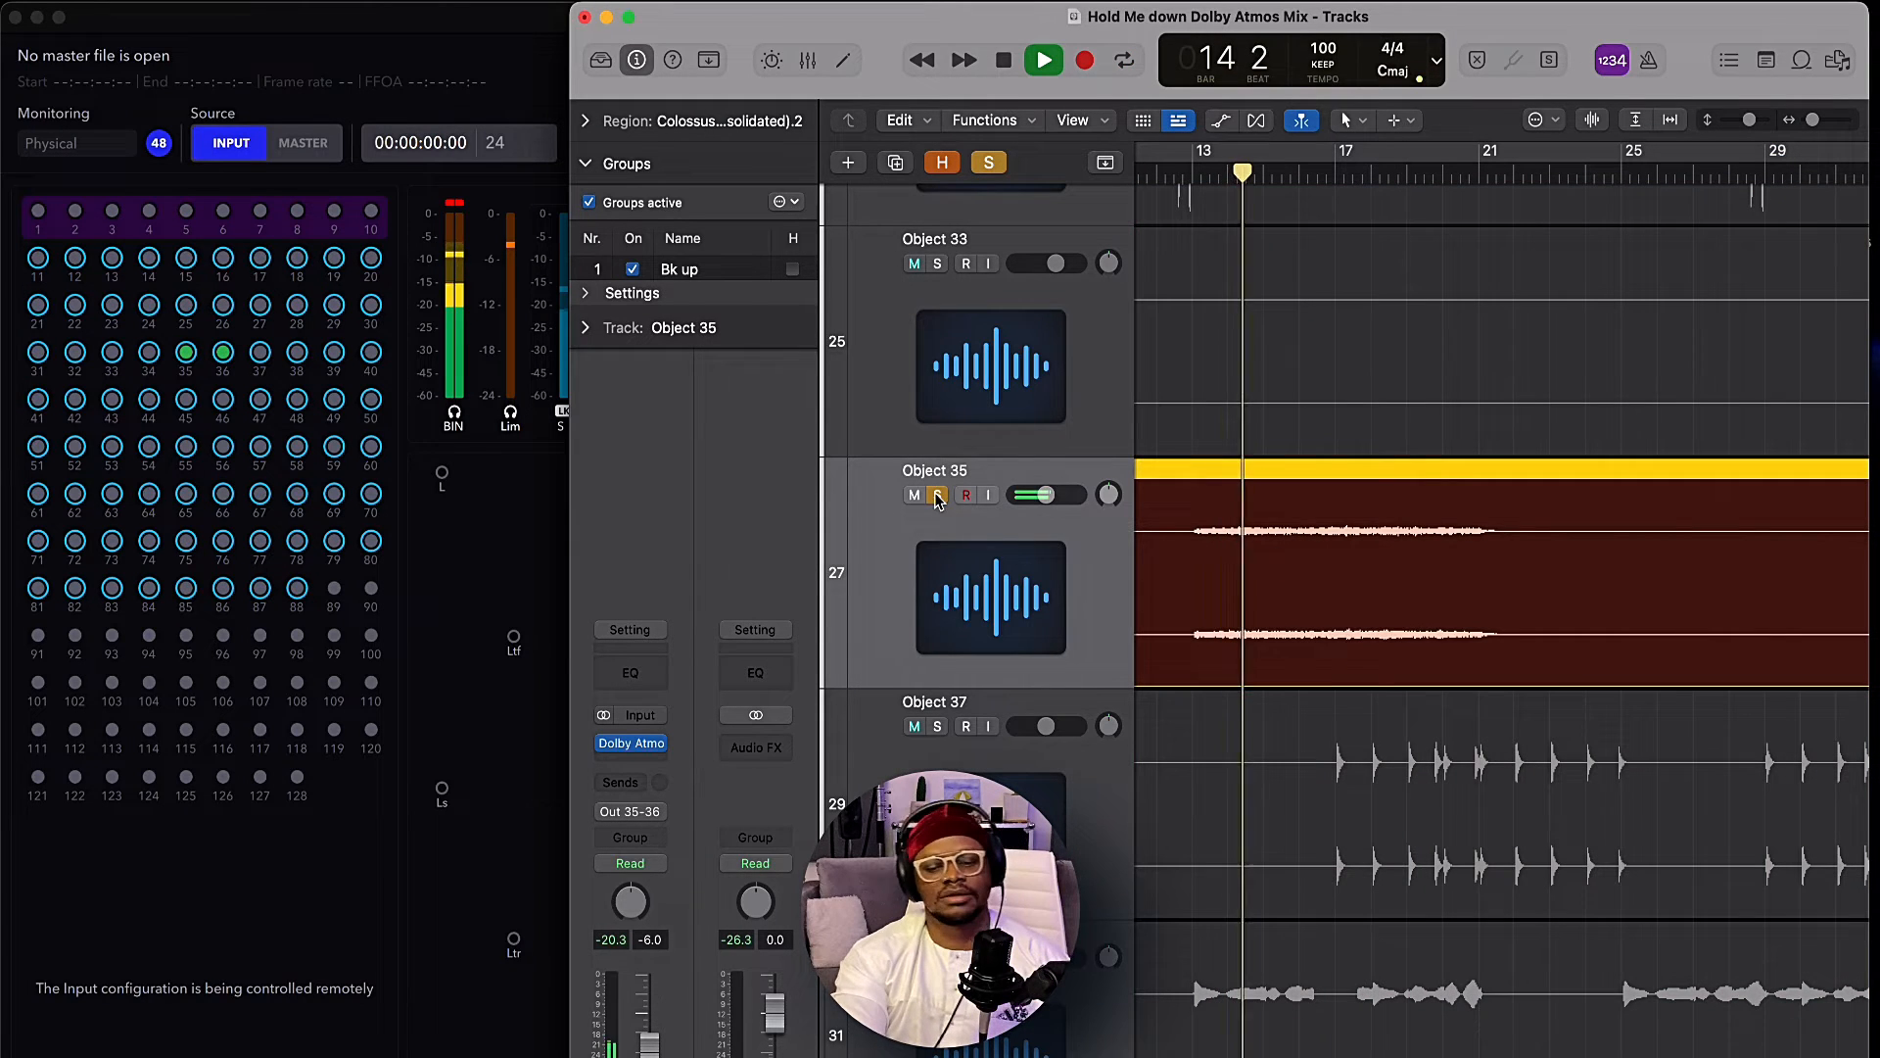
Audition the soloed Object 35 while moving its mirrored pair in the Dolby Atmos Music Panner, leaving object 35 at the front right with X 95.
click(634, 744)
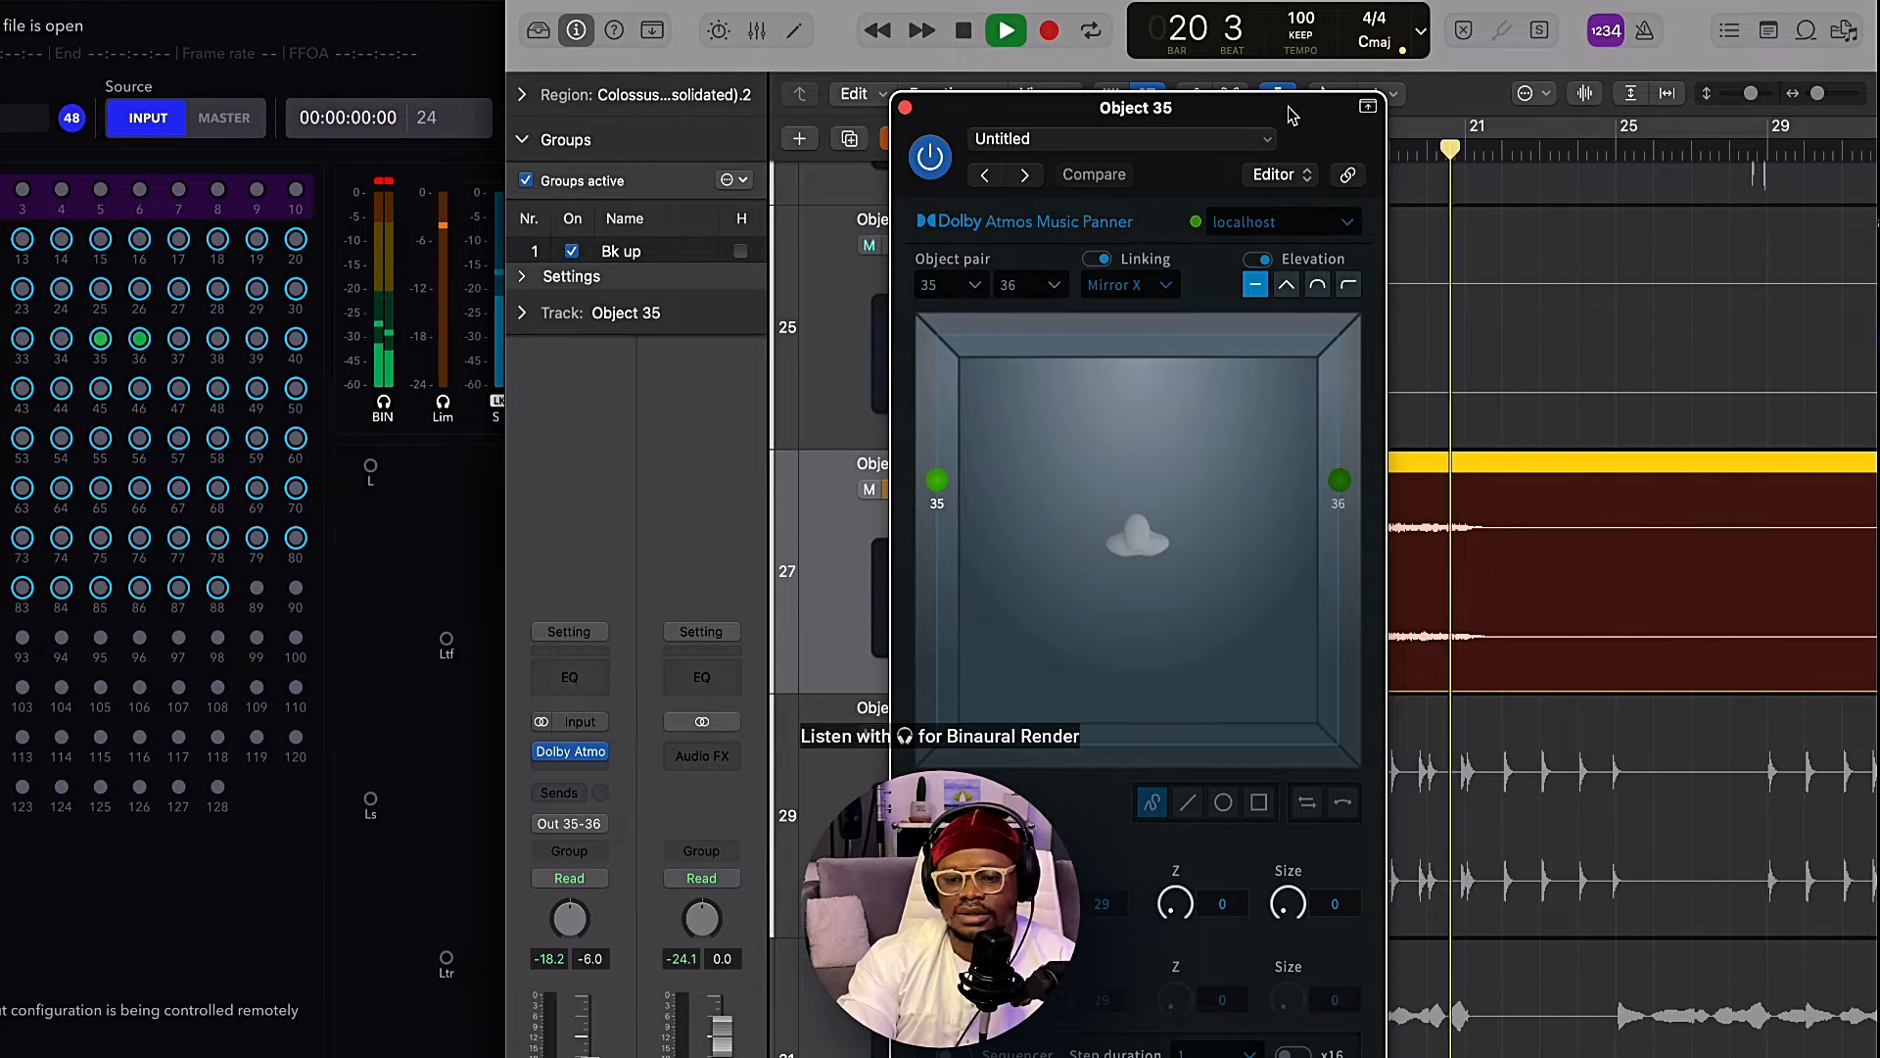
drag(1289, 107, 1095, 107)
click(1211, 144)
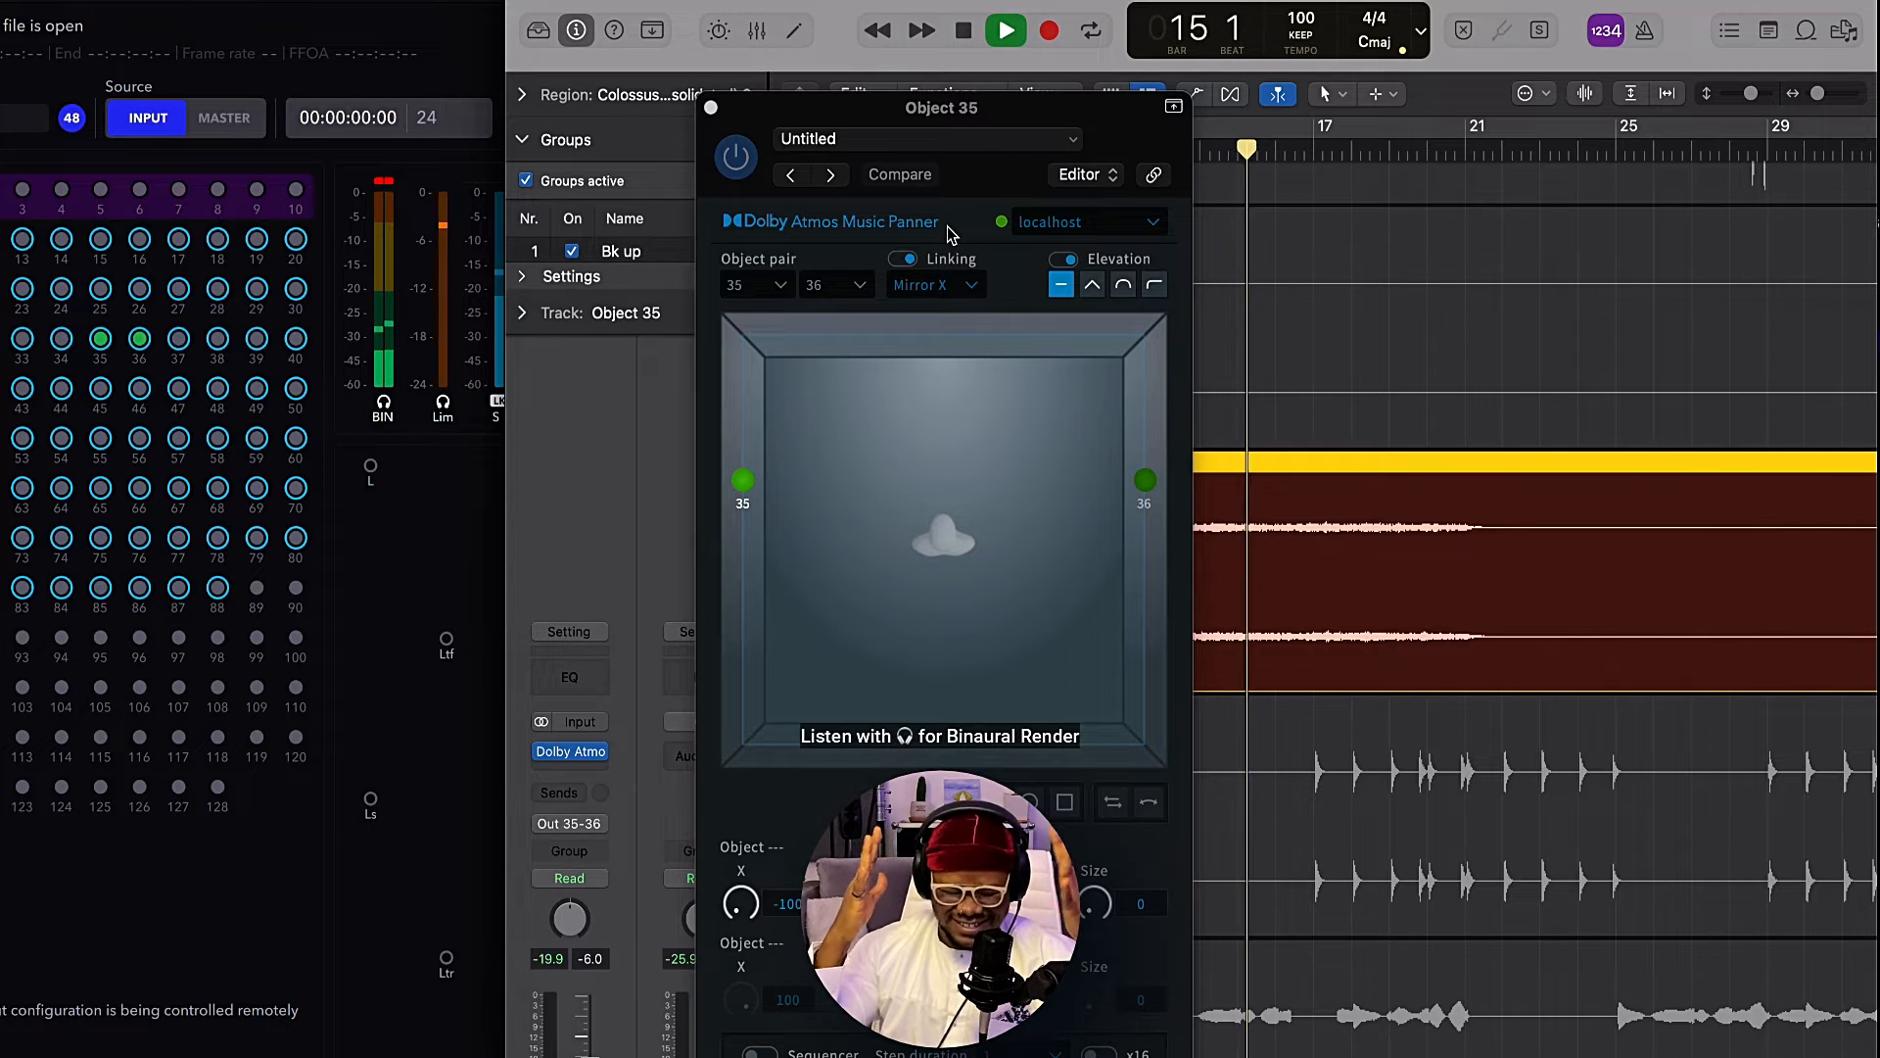
drag(733, 478, 1139, 265)
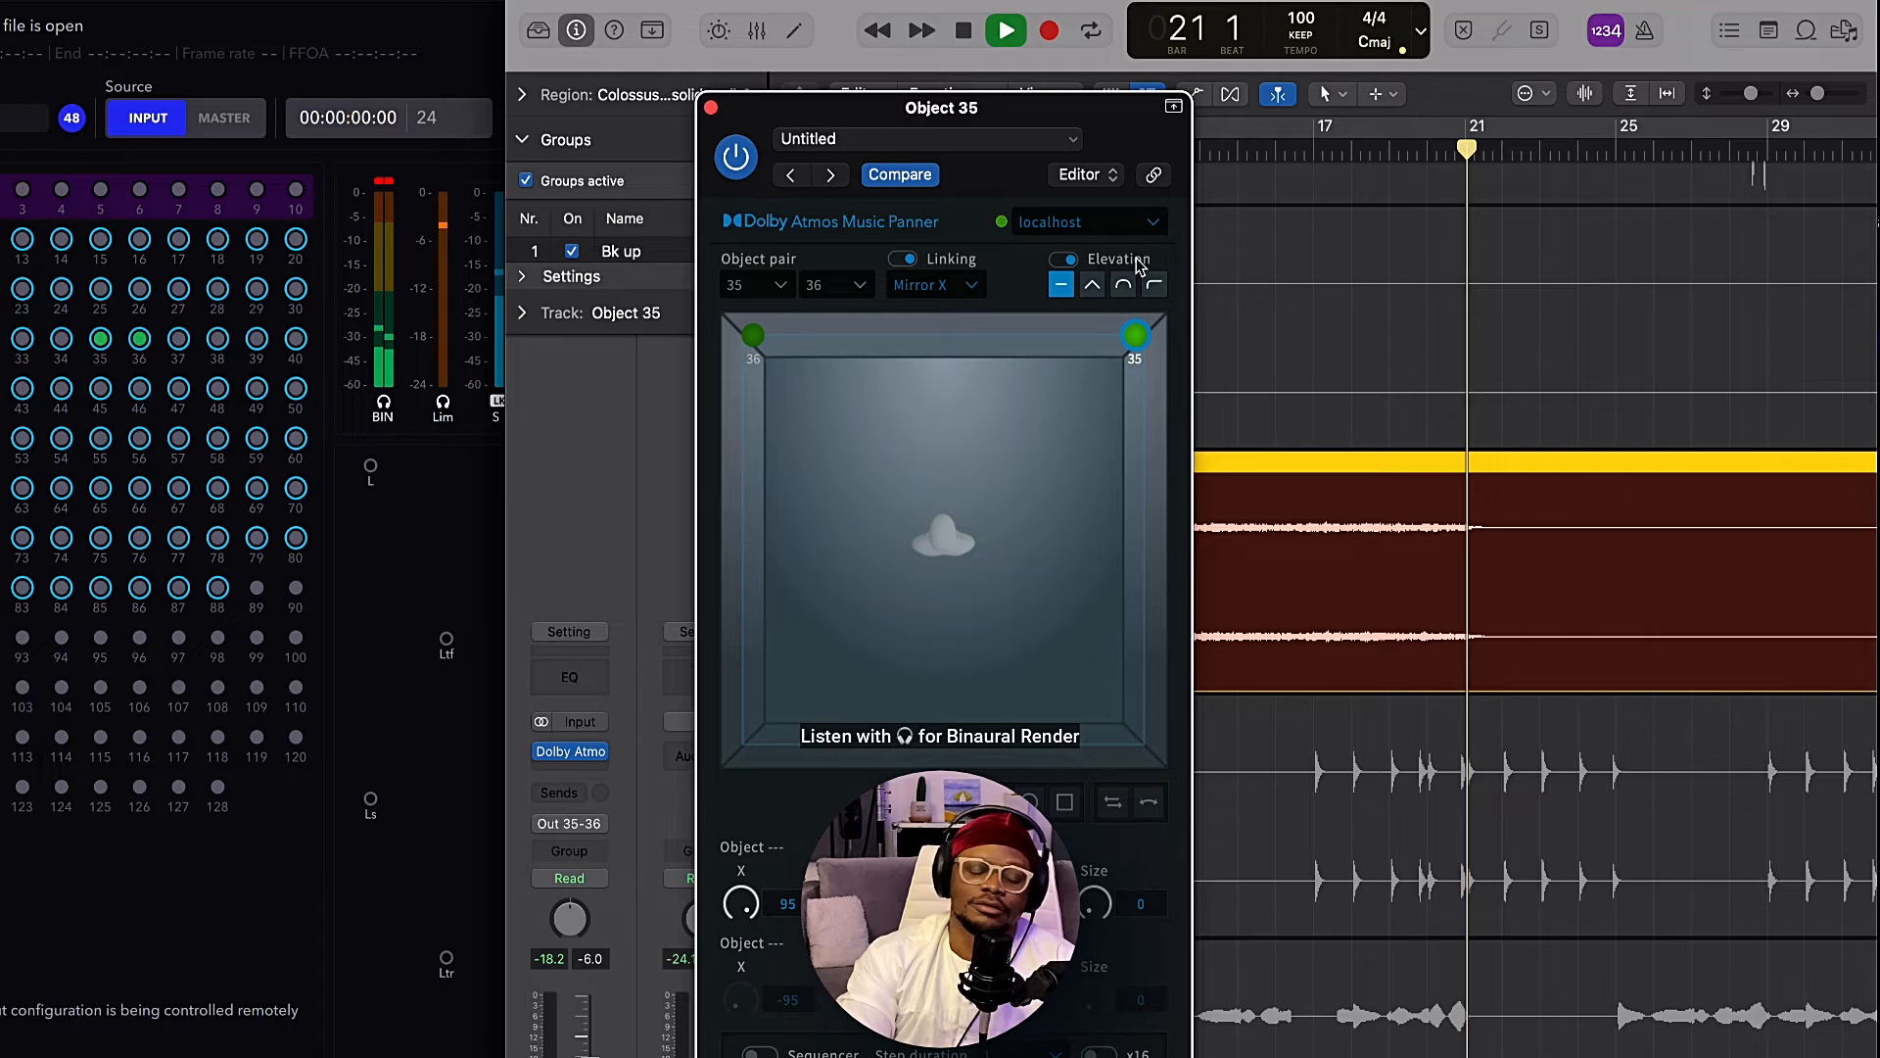
key(space)
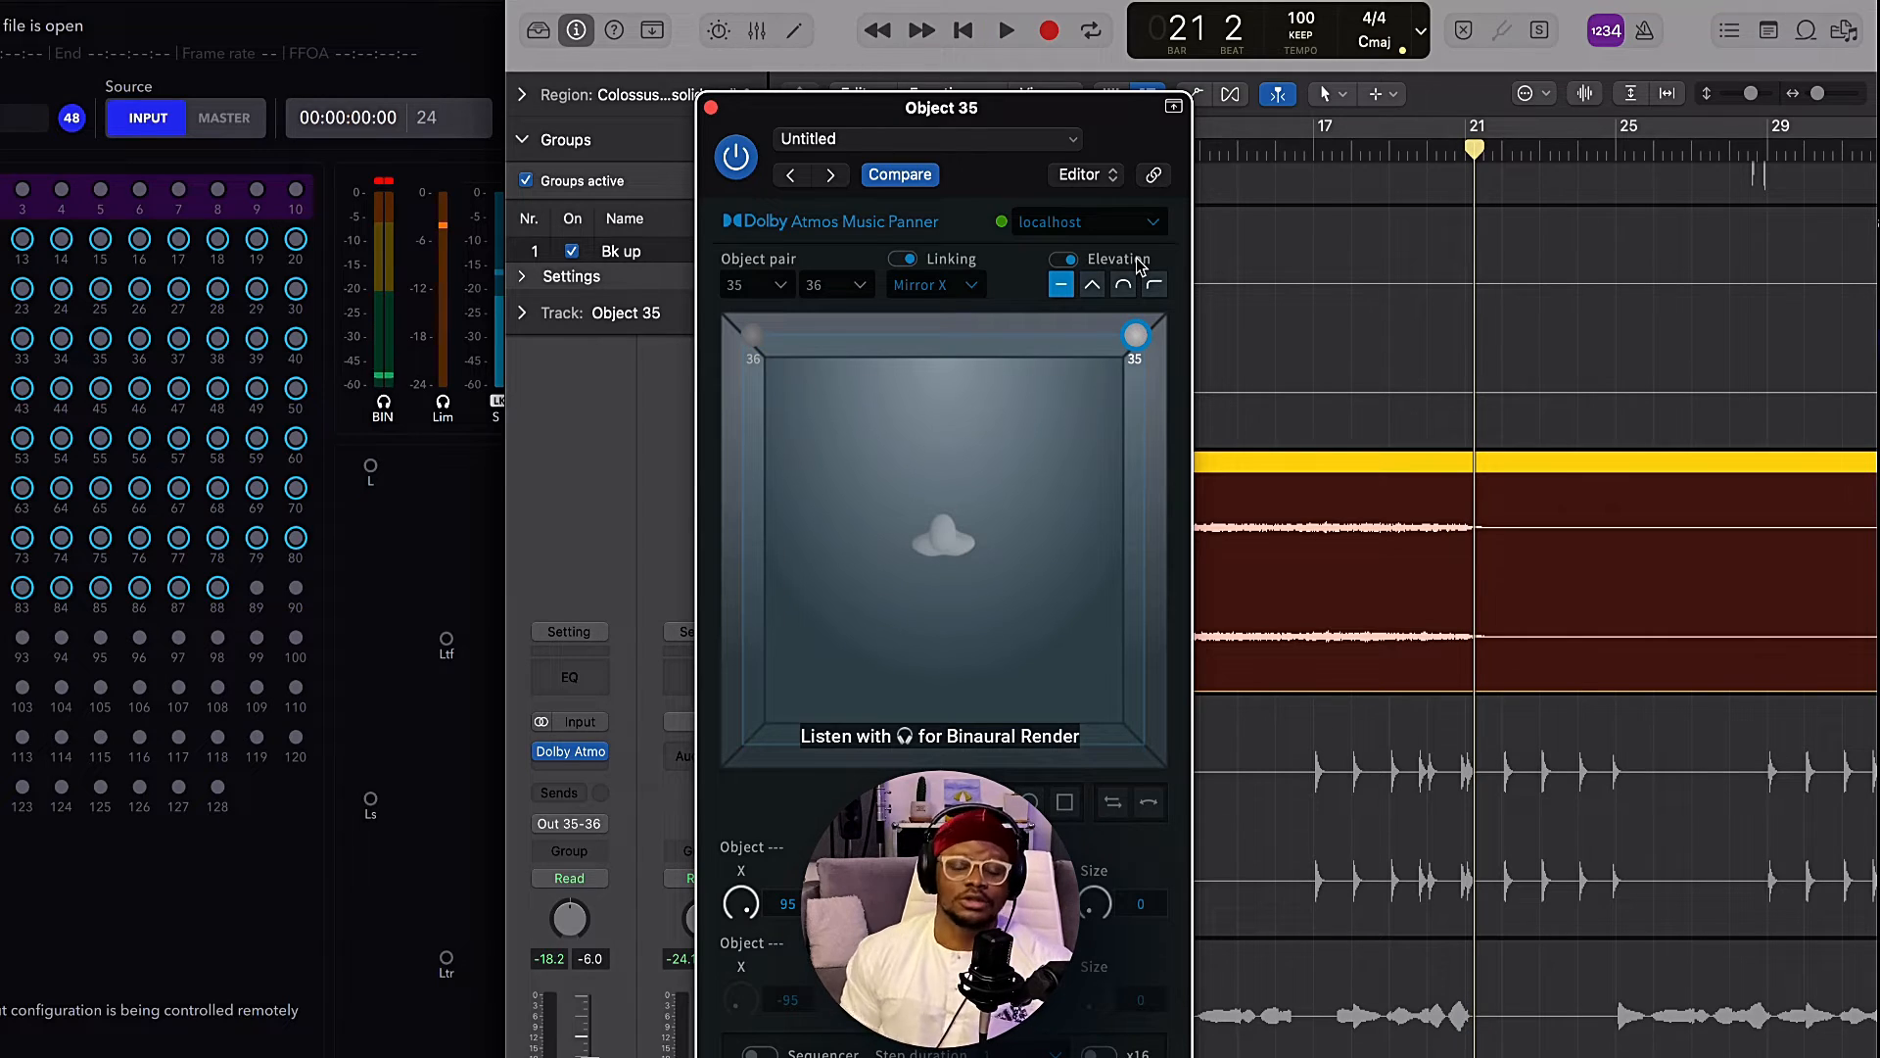